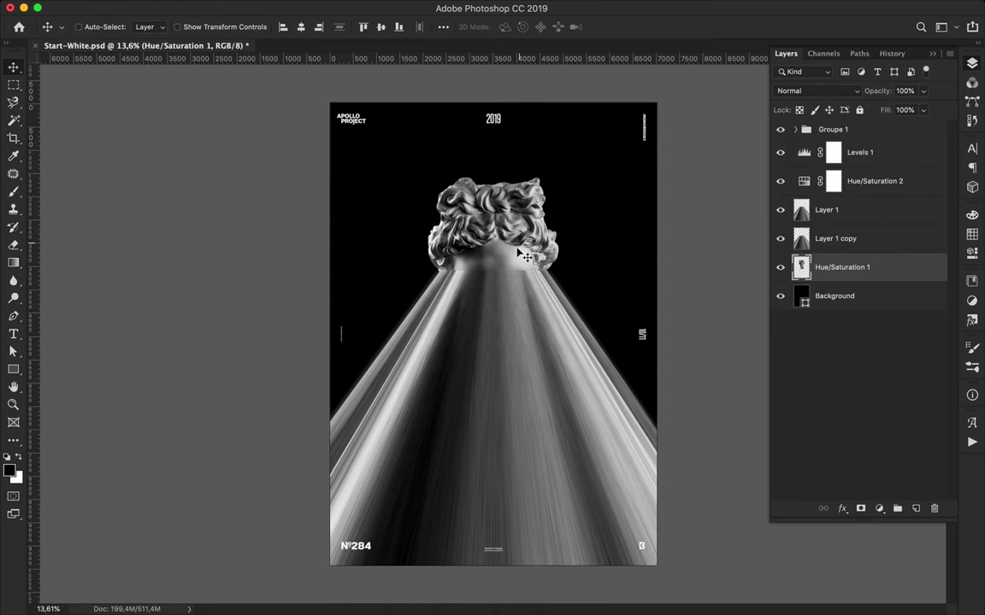
Draw a rectangle over the middle of the poster and give it a gradient fill
{"action": "scroll", "coordinate": [504, 286], "scroll_direction": "up", "scroll_amount": 2}
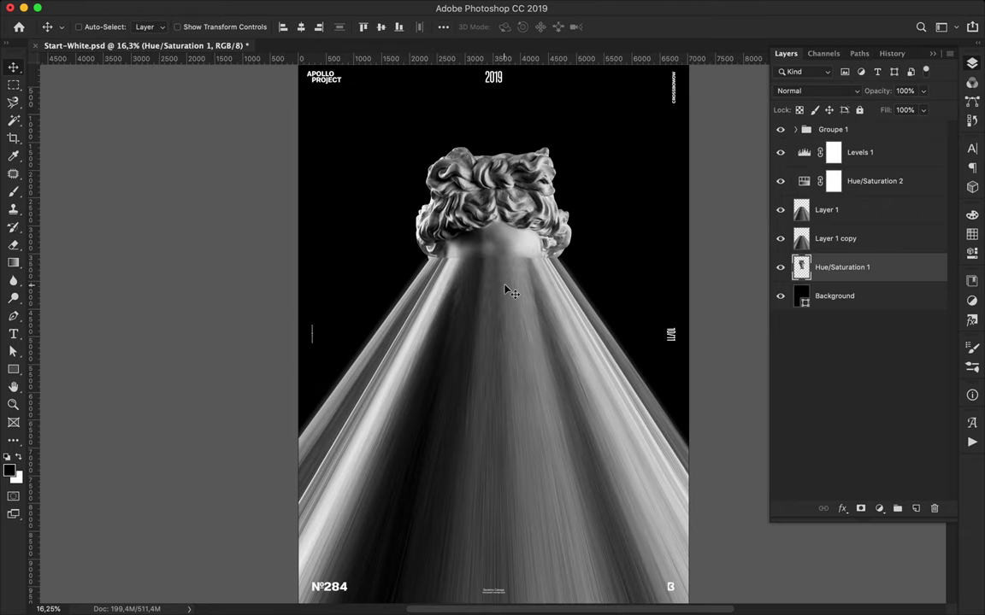
{"action": "key", "text": "u"}
{"action": "left_click_drag", "start_coordinate": [353, 123], "coordinate": [636, 457]}
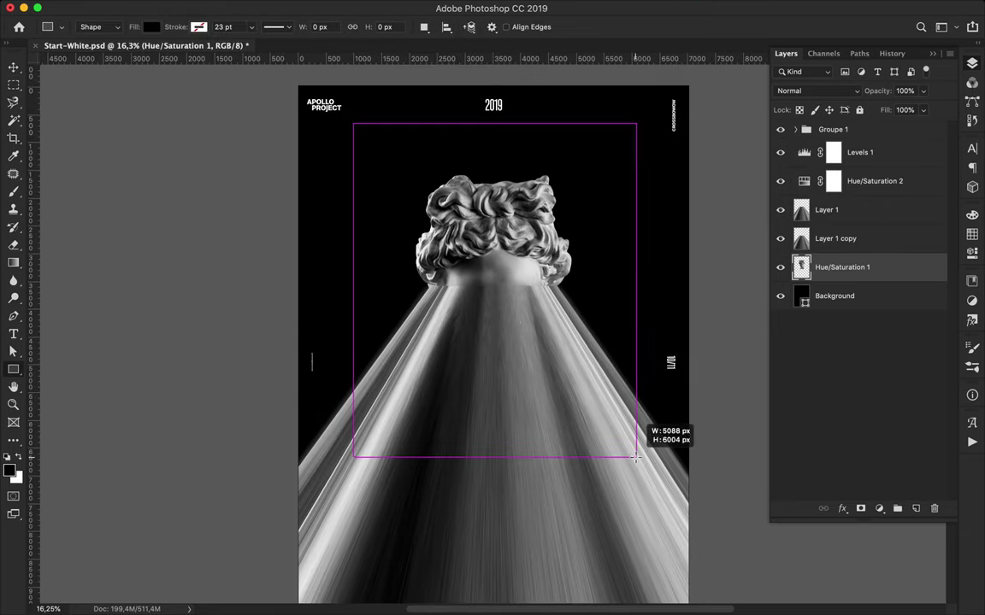
{"action": "left_click", "coordinate": [786, 53]}
{"action": "left_click_drag", "start_coordinate": [833, 267], "coordinate": [841, 308]}
{"action": "left_click", "coordinate": [152, 26]}
{"action": "left_click", "coordinate": [146, 54]}
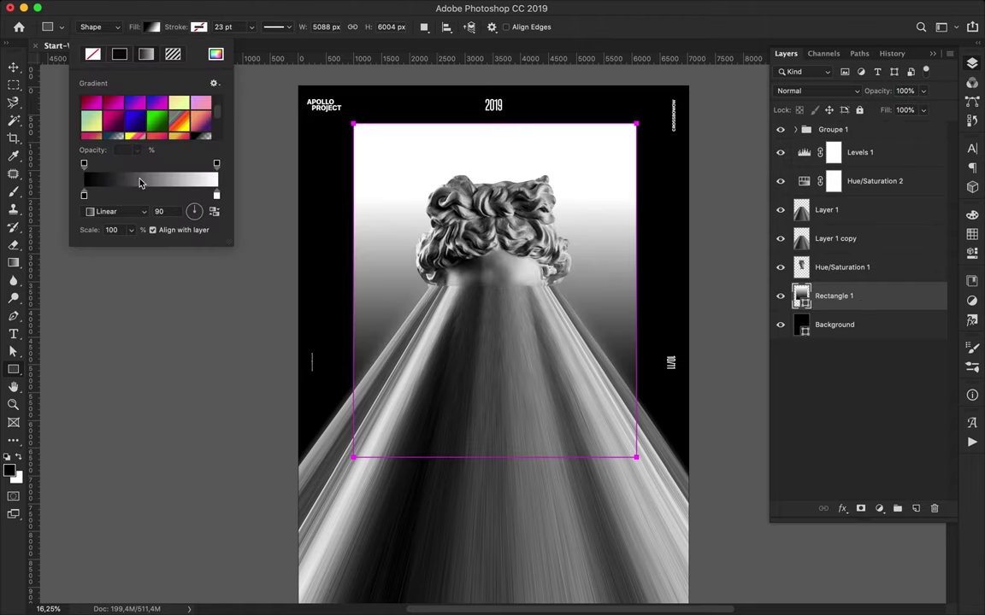
Make both the left and right gradient colour stops purple
{"action": "double_click", "coordinate": [84, 195]}
{"action": "left_click", "coordinate": [544, 271]}
{"action": "left_click", "coordinate": [494, 209]}
{"action": "mouse_move", "coordinate": [548, 271]}
{"action": "left_mouse_down"}
{"action": "mouse_move", "coordinate": [548, 299]}
{"action": "mouse_move", "coordinate": [548, 205]}
{"action": "left_mouse_up"}
{"action": "left_click", "coordinate": [671, 161]}
{"action": "double_click", "coordinate": [216, 194]}
{"action": "left_click", "coordinate": [549, 205]}
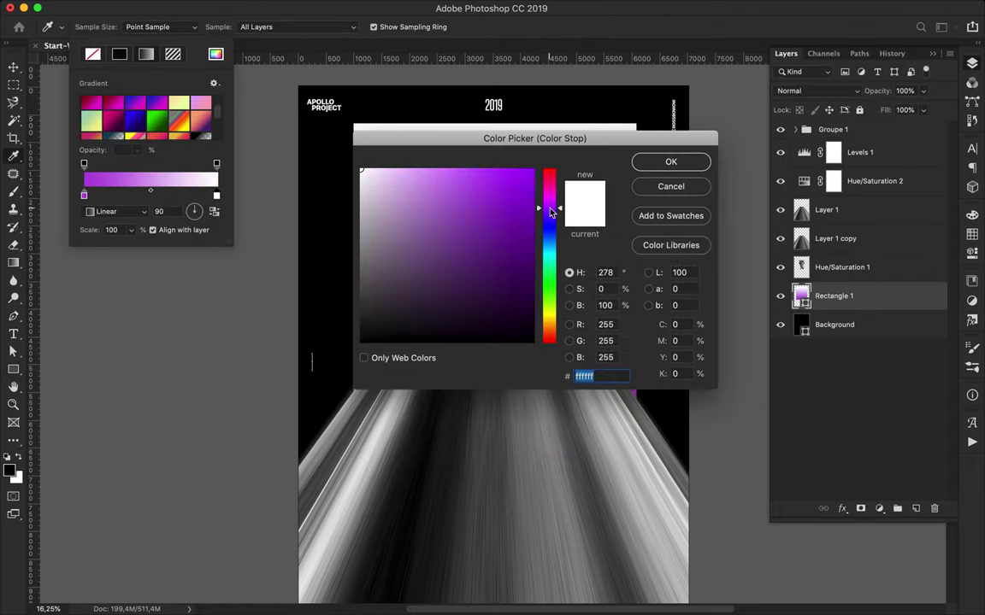
{"action": "left_click", "coordinate": [485, 193]}
{"action": "left_click", "coordinate": [671, 162]}
Move the Hue/Saturation 1 column image lower on the poster
{"action": "key", "text": "v"}
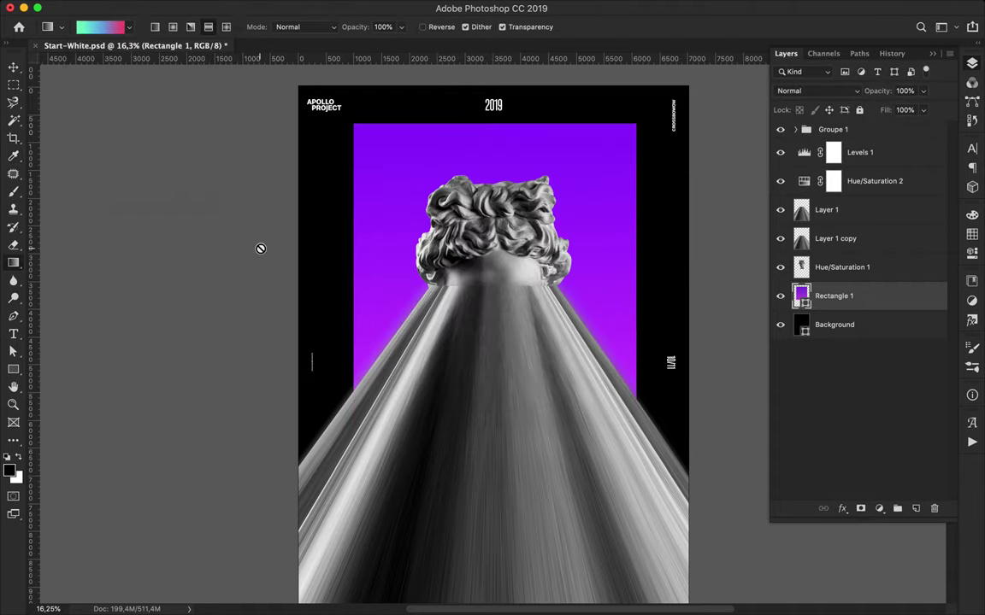
{"action": "scroll", "coordinate": [386, 270], "scroll_direction": "down", "scroll_amount": 2}
{"action": "left_click", "coordinate": [500, 213]}
{"action": "left_click_drag", "start_coordinate": [500, 213], "coordinate": [396, 248]}
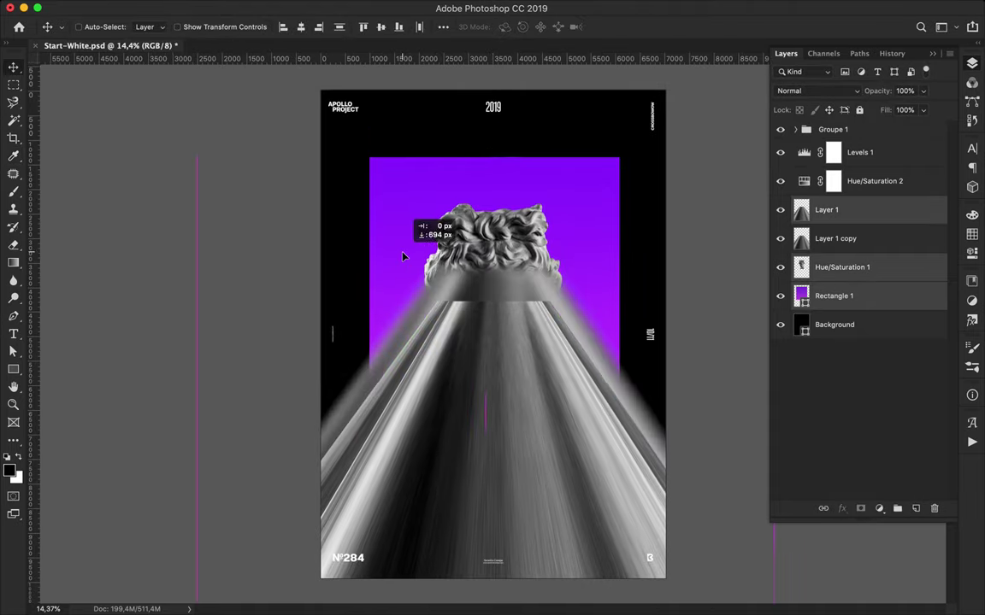
Lower the column copy and raise the purple rectangle to just below the 2019 heading
{"action": "left_click", "coordinate": [836, 238]}
{"action": "left_click_drag", "start_coordinate": [526, 244], "coordinate": [527, 325]}
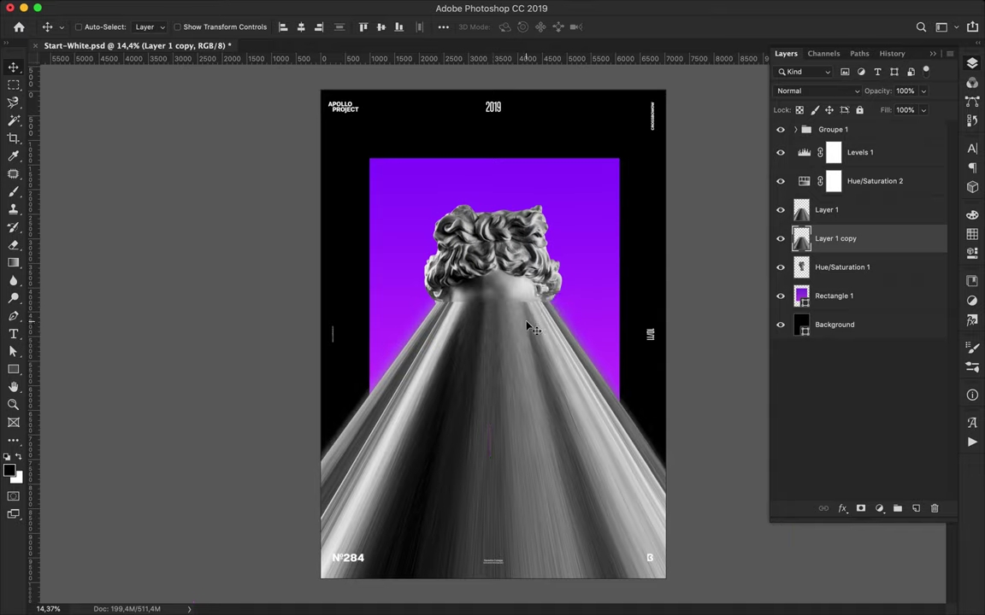
{"action": "left_click", "coordinate": [512, 258], "text": "ctrl"}
{"action": "left_click_drag", "start_coordinate": [497, 200], "coordinate": [497, 165]}
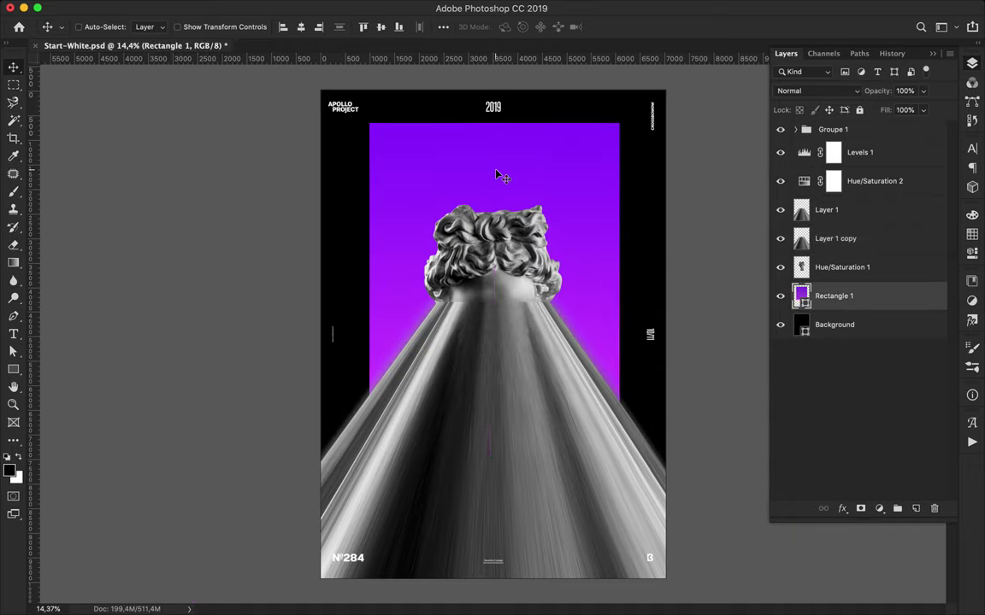
Select Layer 1 and start a text box at the poster's left
{"action": "left_click", "coordinate": [599, 419], "text": "ctrl"}
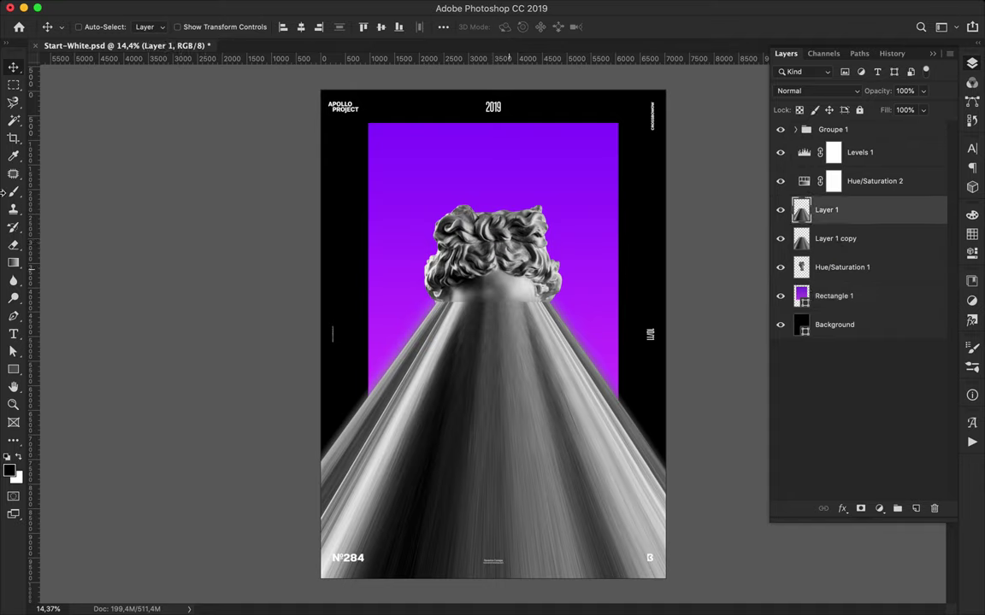
{"action": "key", "text": "t"}
{"action": "left_click", "coordinate": [348, 176]}
Type VISION and give it the Medium font style
{"action": "type", "text": "VISION"}
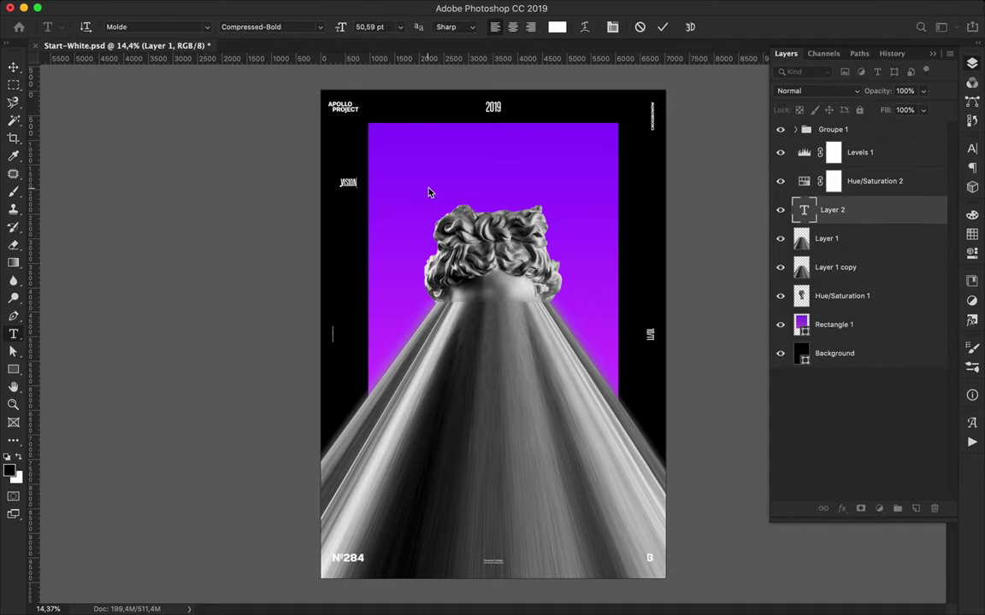
{"action": "key", "text": "Escape"}
{"action": "key", "text": "v"}
{"action": "key", "text": "t"}
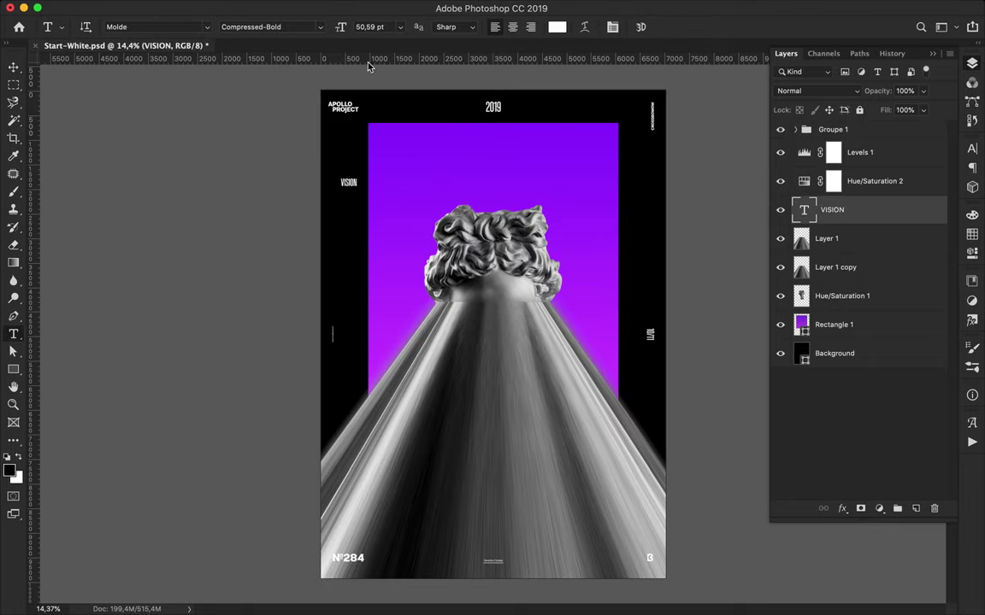
{"action": "left_click", "coordinate": [272, 27]}
{"action": "left_click", "coordinate": [333, 395]}
Enlarge VISION about six times, centre it over the head, and place it below the bust layer
{"action": "key", "text": "v"}
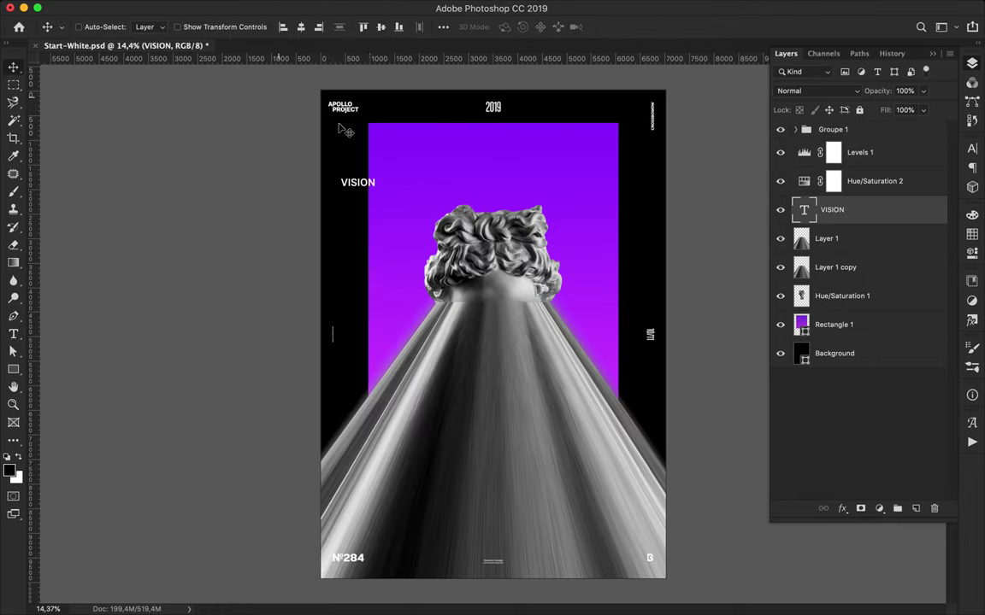
{"action": "key", "text": "ctrl"}
{"action": "key", "text": "ctrl+t"}
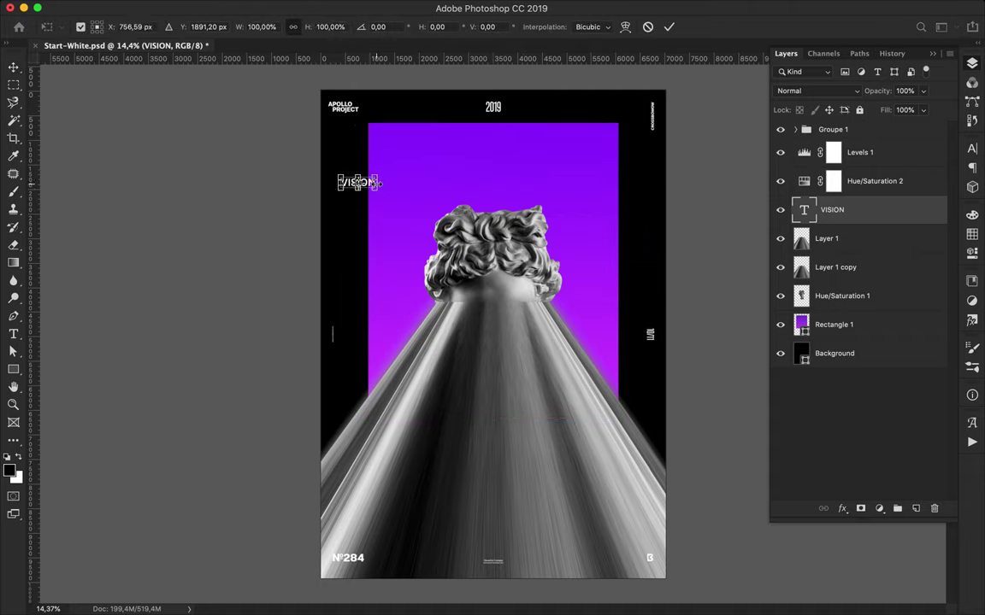
{"action": "left_click_drag", "start_coordinate": [377, 188], "coordinate": [547, 210]}
{"action": "left_click_drag", "start_coordinate": [482, 178], "coordinate": [531, 229]}
{"action": "key", "text": "Return"}
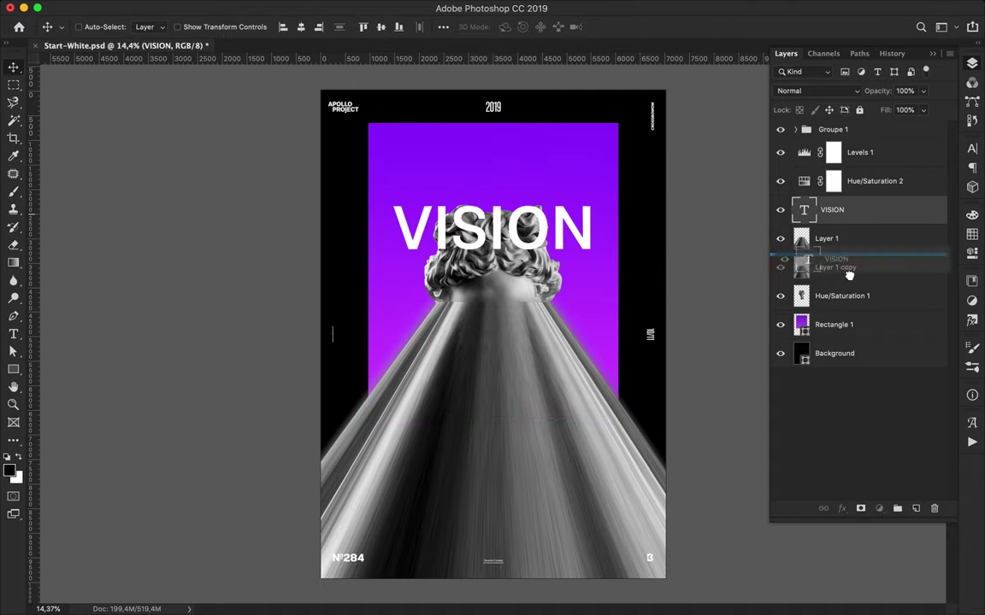
{"action": "left_click_drag", "start_coordinate": [832, 209], "coordinate": [834, 310]}
{"action": "left_click_drag", "start_coordinate": [559, 237], "coordinate": [560, 218]}
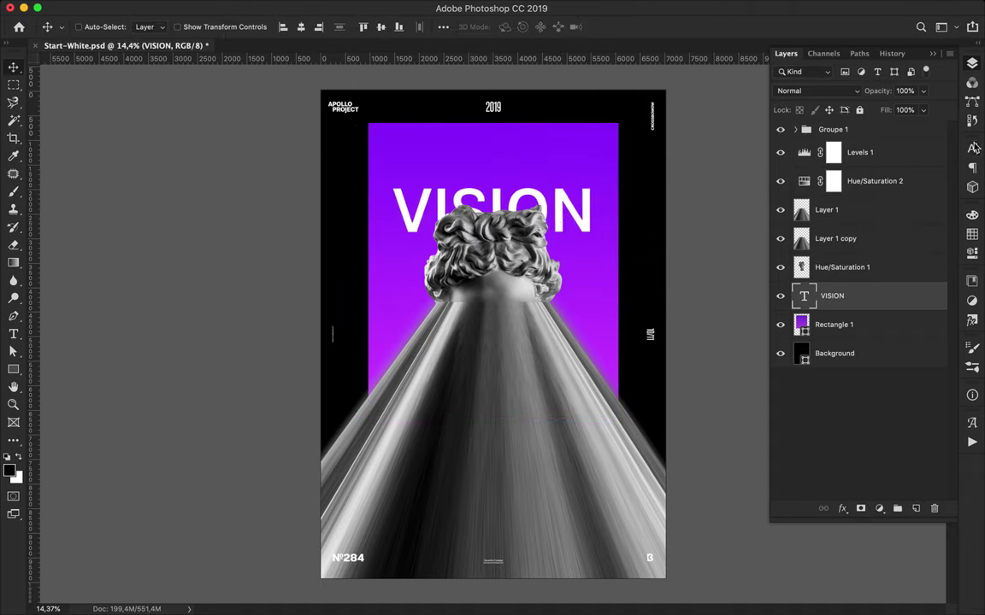
Set VISION's letter tracking to 420 and its font style to Light
{"action": "left_click", "coordinate": [971, 146]}
{"action": "left_click", "coordinate": [283, 27]}
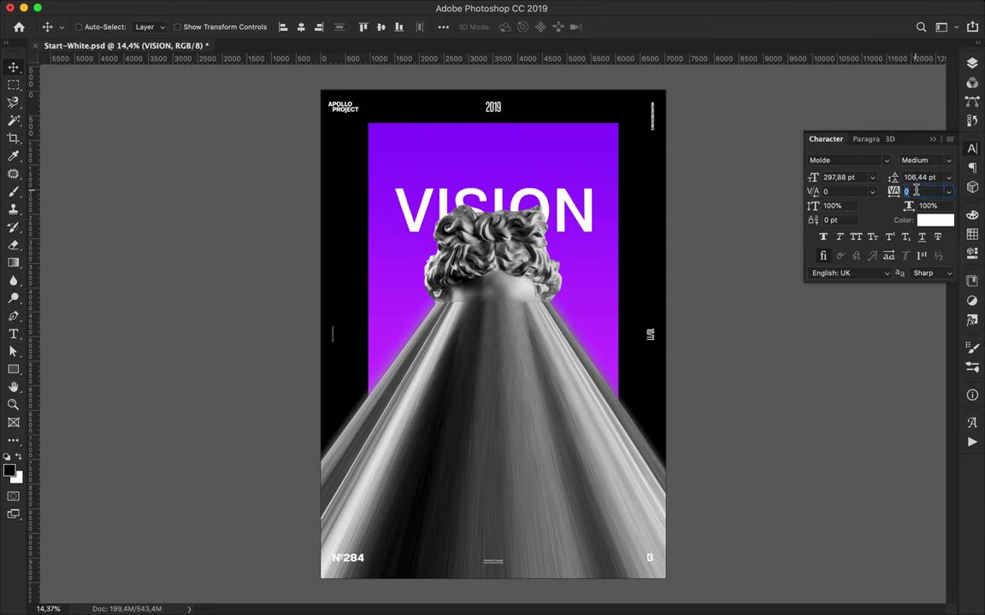
{"action": "left_click", "coordinate": [911, 191]}
{"action": "type", "text": "400"}
{"action": "key", "text": "Return"}
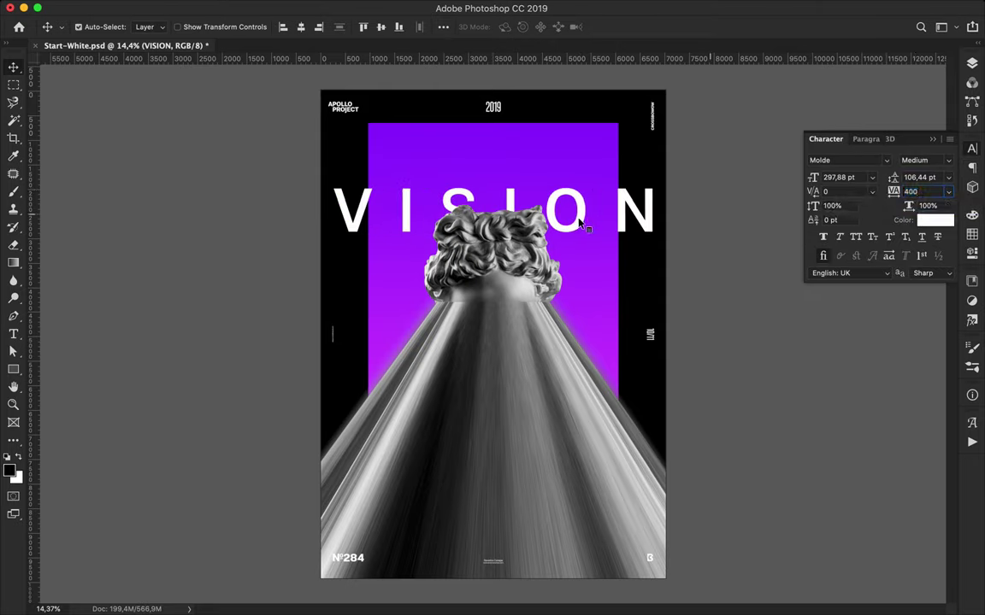
{"action": "key", "text": "t"}
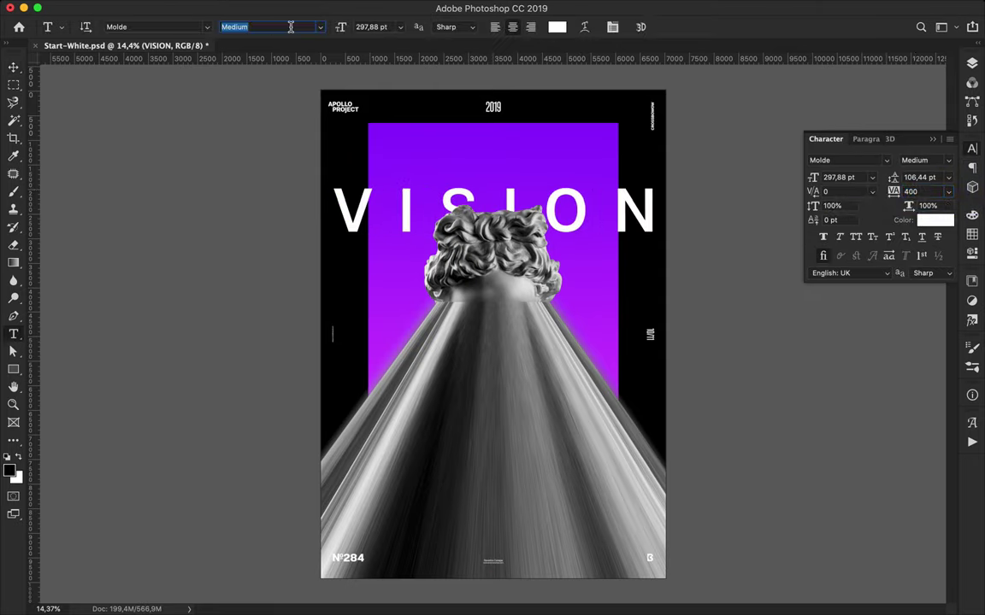
{"action": "key", "text": "Up"}
{"action": "key", "text": "Up"}
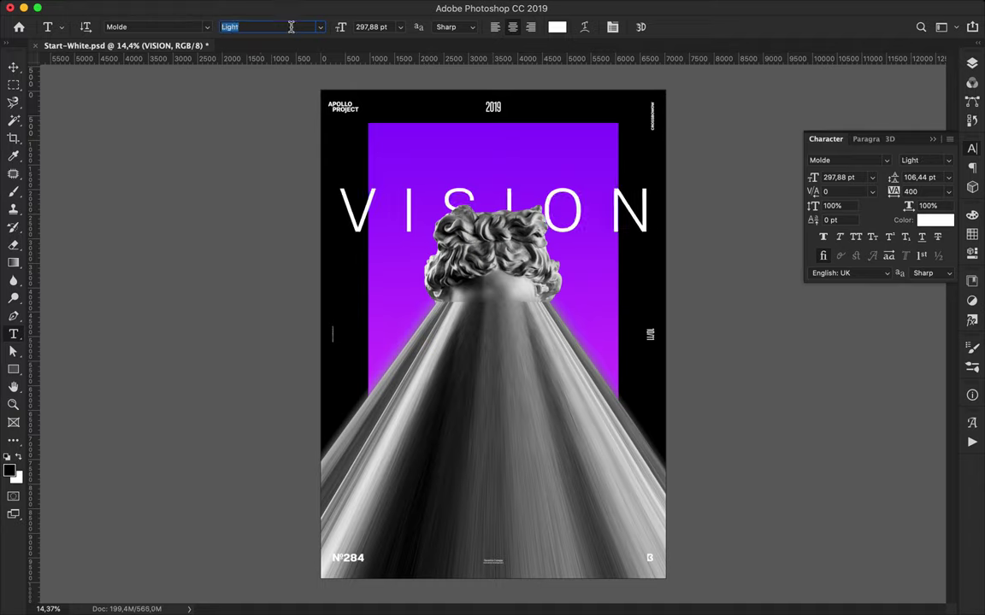
{"action": "key", "text": "Up"}
{"action": "key", "text": "Up"}
{"action": "key", "text": "v"}
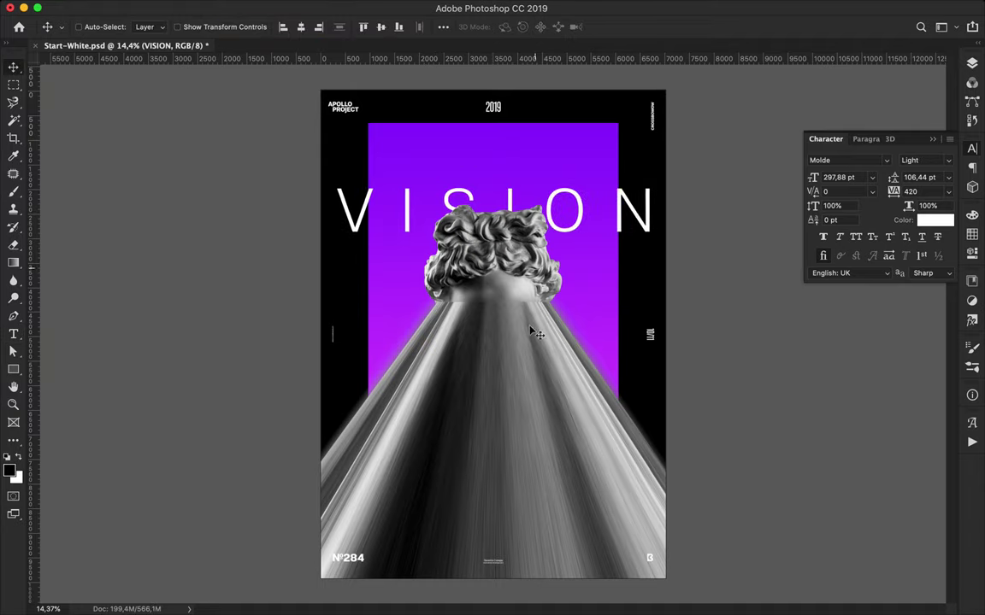
Apply a Wave filter with wavelength about 840 to the column, then delete Layer 1 copy
{"action": "left_click", "coordinate": [336, 8]}
{"action": "left_click", "coordinate": [534, 288]}
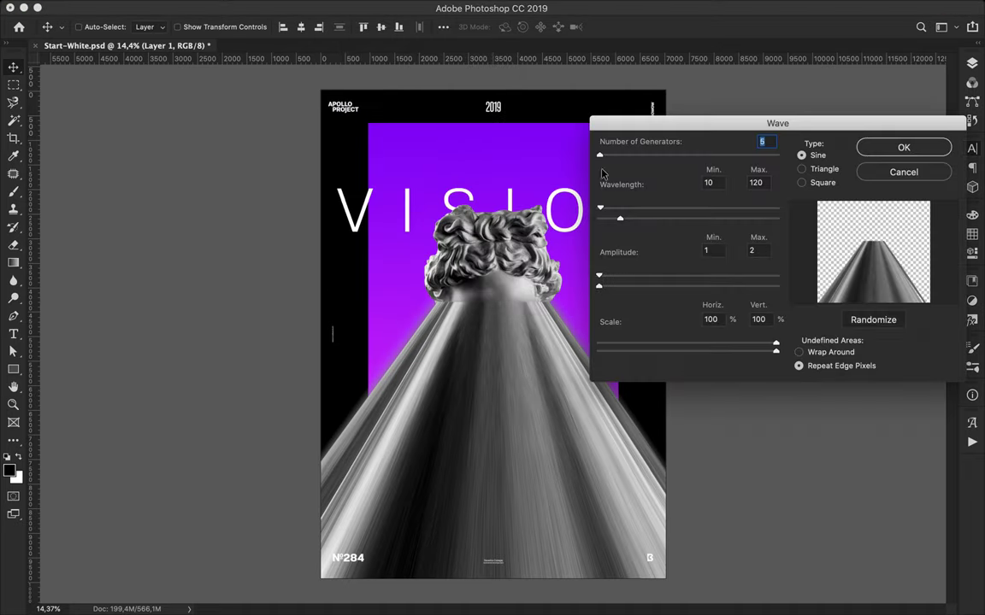
{"action": "left_click_drag", "start_coordinate": [600, 208], "coordinate": [748, 213]}
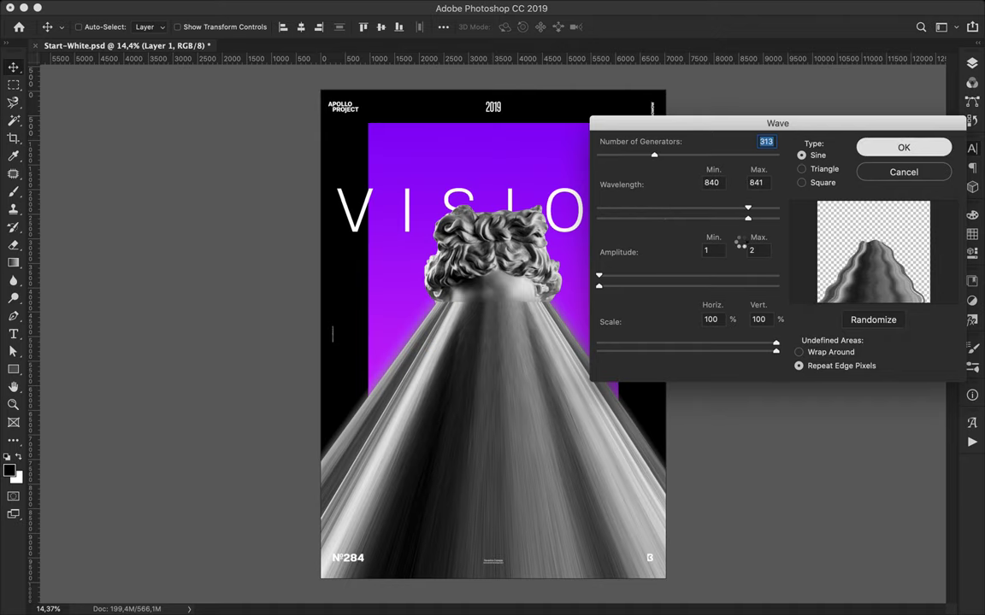
{"action": "key", "text": "Return"}
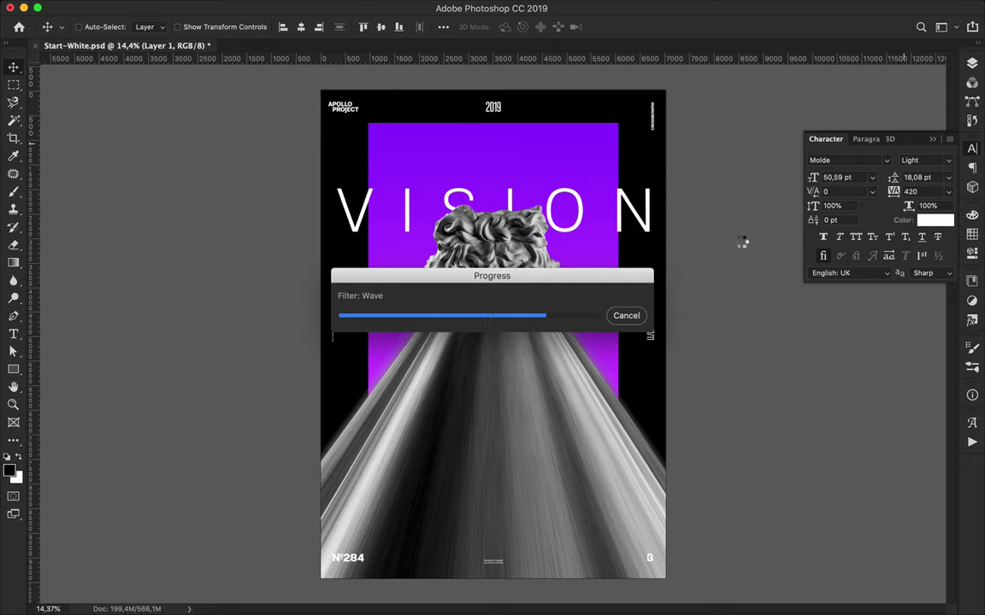
{"action": "key", "text": "F7"}
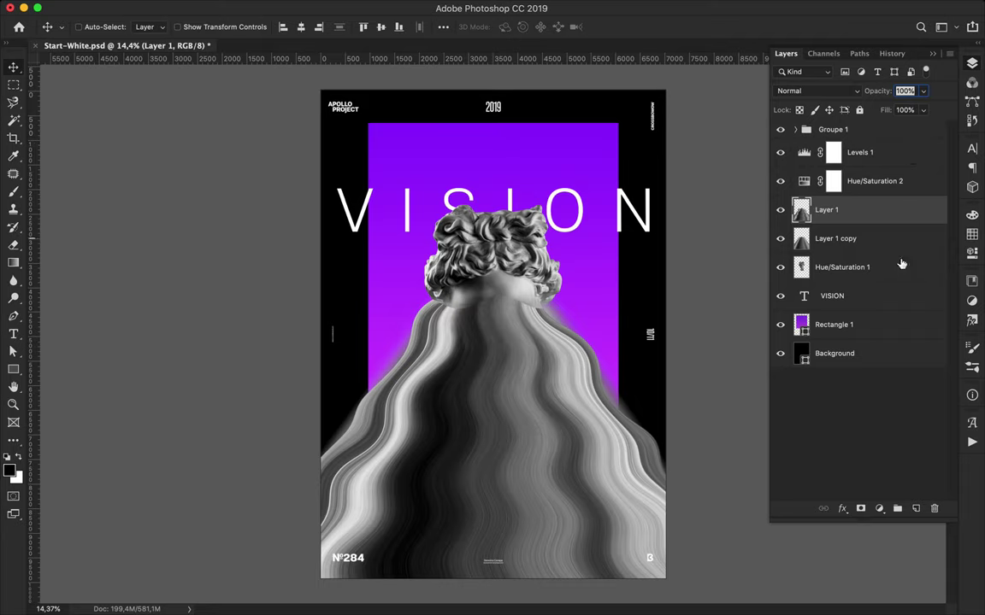
{"action": "left_click", "coordinate": [900, 264]}
Add a layer mask, load the black-to-white gradient, and move the mask onto Layer 1
{"action": "left_click", "coordinate": [862, 508]}
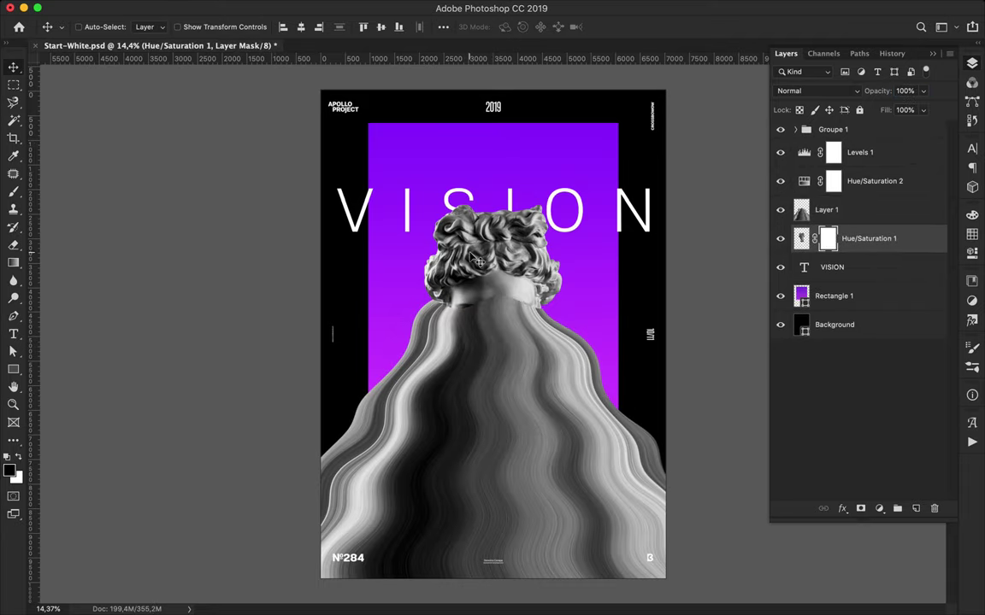
{"action": "key", "text": "g"}
{"action": "left_click", "coordinate": [101, 27]}
{"action": "left_click", "coordinate": [637, 101]}
{"action": "left_click", "coordinate": [928, 82]}
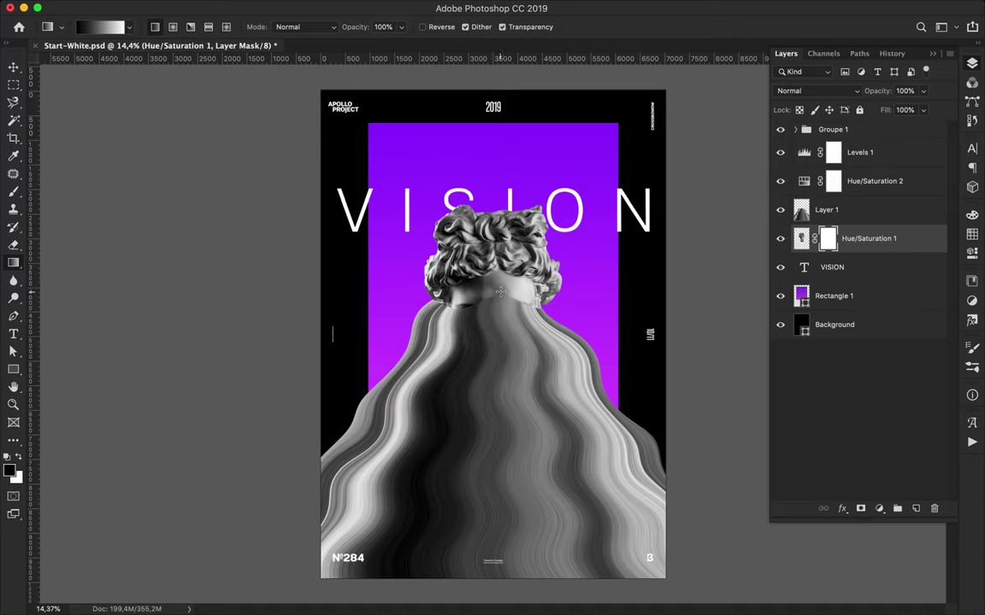
{"action": "left_click", "coordinate": [837, 213]}
{"action": "left_click_drag", "start_coordinate": [827, 238], "coordinate": [827, 210]}
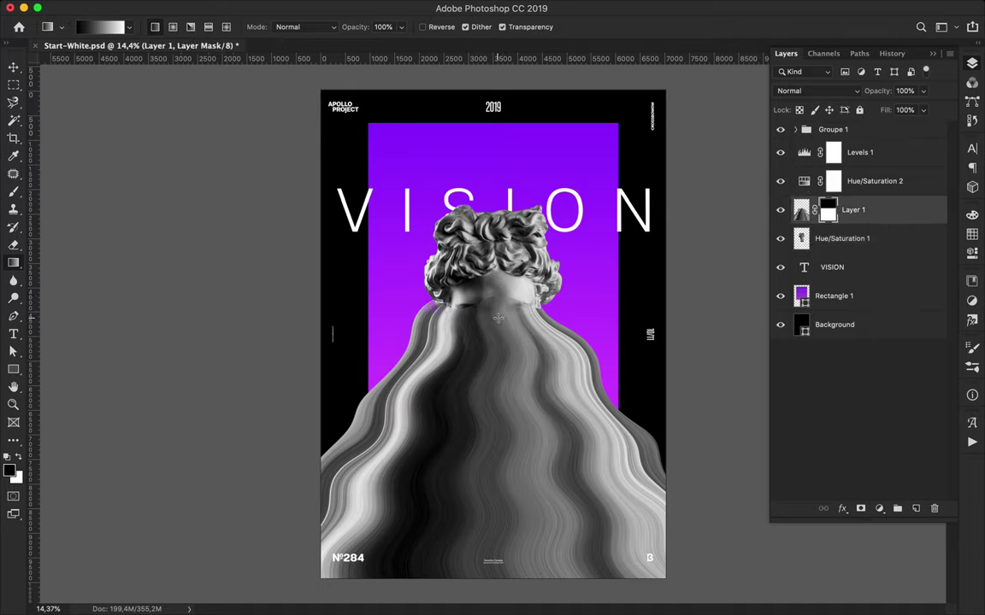
{"action": "key", "text": "v"}
{"action": "left_click", "coordinate": [540, 166], "text": "super"}
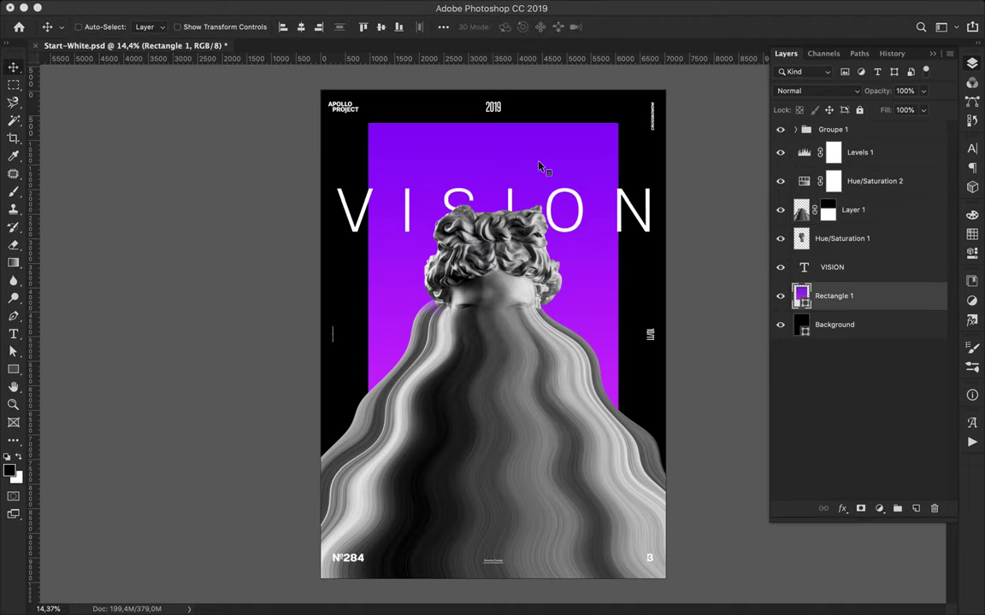
Duplicate the purple rectangle, Gaussian-blur it at 111,9 px, and set it to Vivid Light
{"action": "key", "text": "super+j"}
{"action": "left_click", "coordinate": [816, 91]}
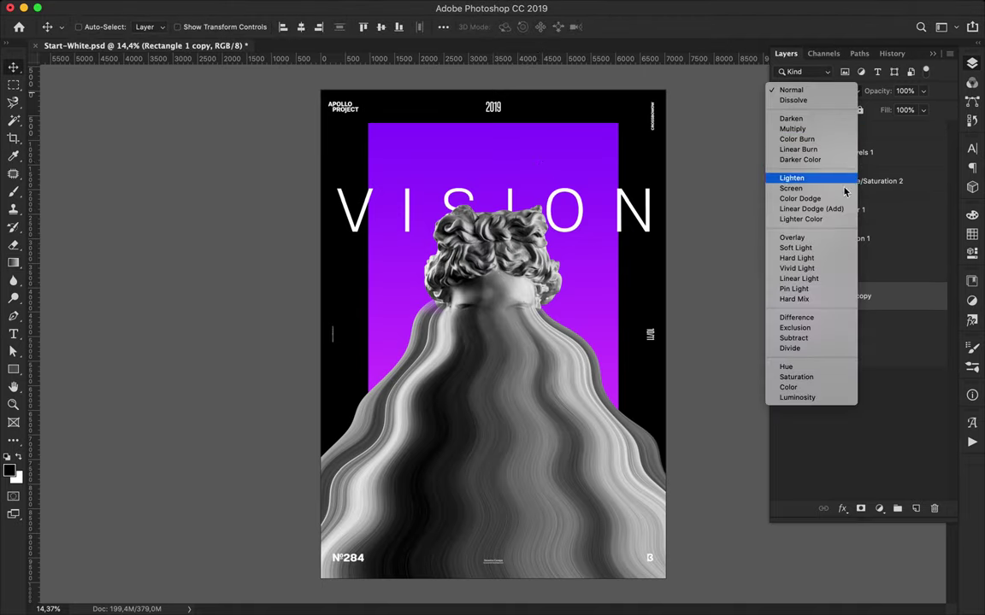
{"action": "key", "text": "Escape"}
{"action": "left_click", "coordinate": [396, 7]}
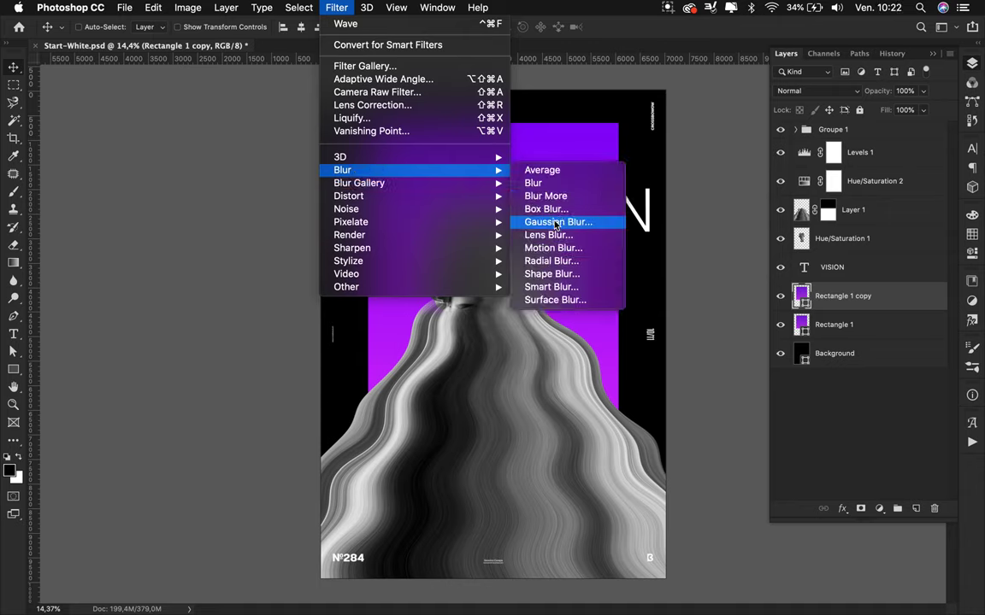
{"action": "left_click", "coordinate": [584, 220]}
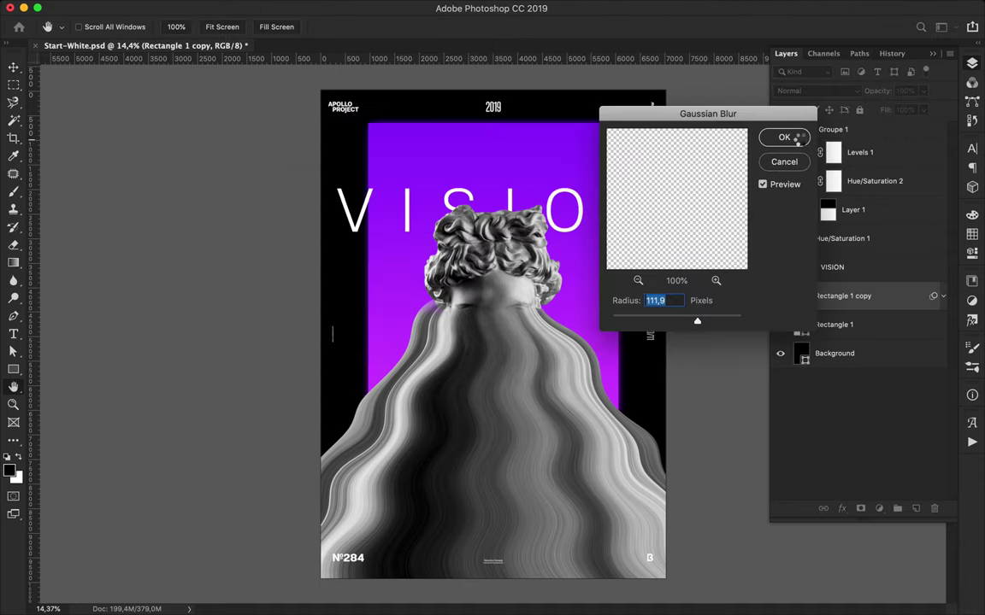
{"action": "left_click", "coordinate": [812, 90]}
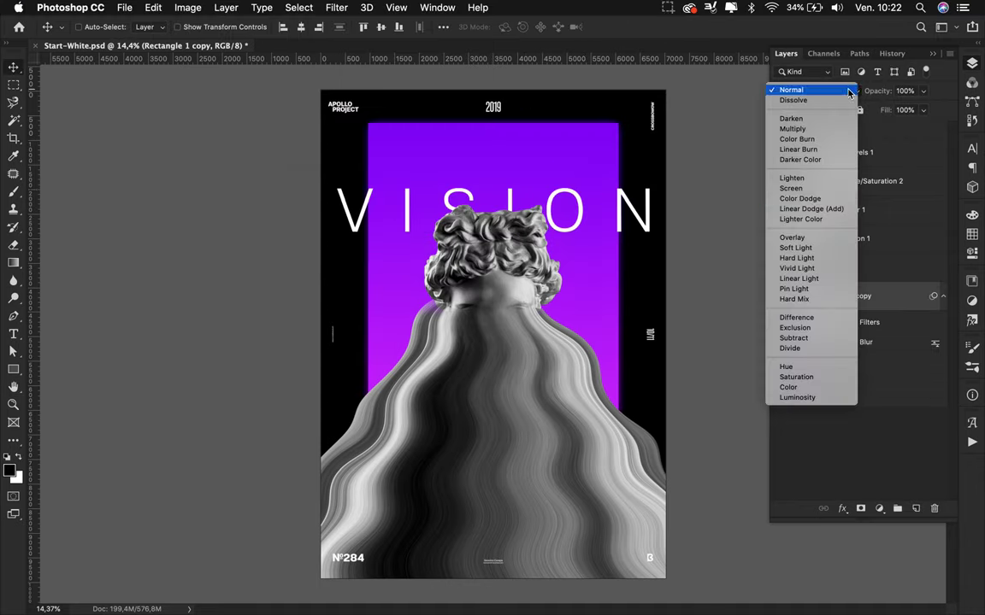
{"action": "left_click", "coordinate": [831, 270]}
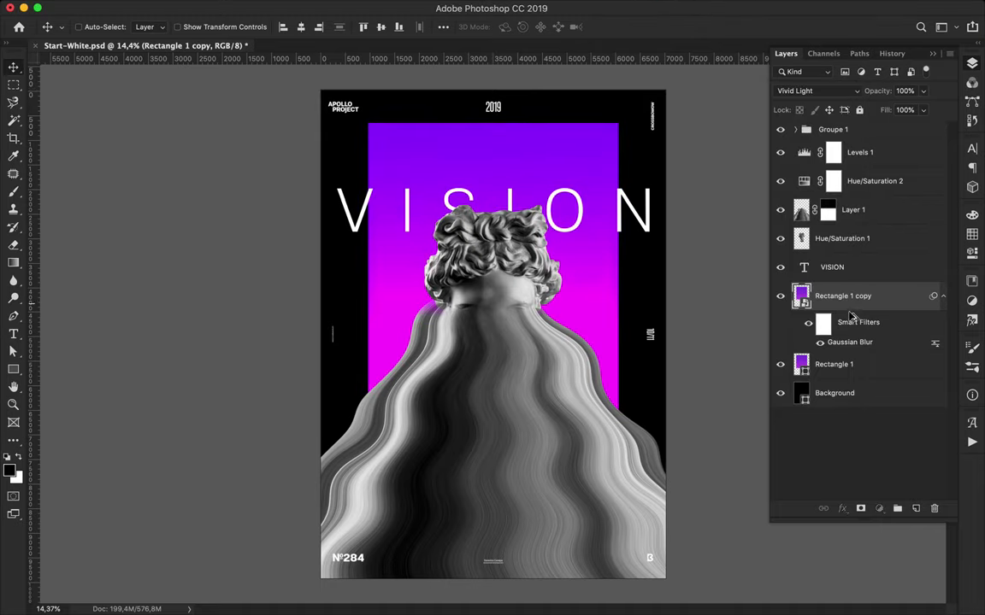
Make a second blurred rectangle copy above the first, blended as Lighter Color
{"action": "left_click_drag", "start_coordinate": [842, 296], "coordinate": [851, 382]}
{"action": "left_click", "coordinate": [334, 7]}
{"action": "left_click", "coordinate": [551, 223]}
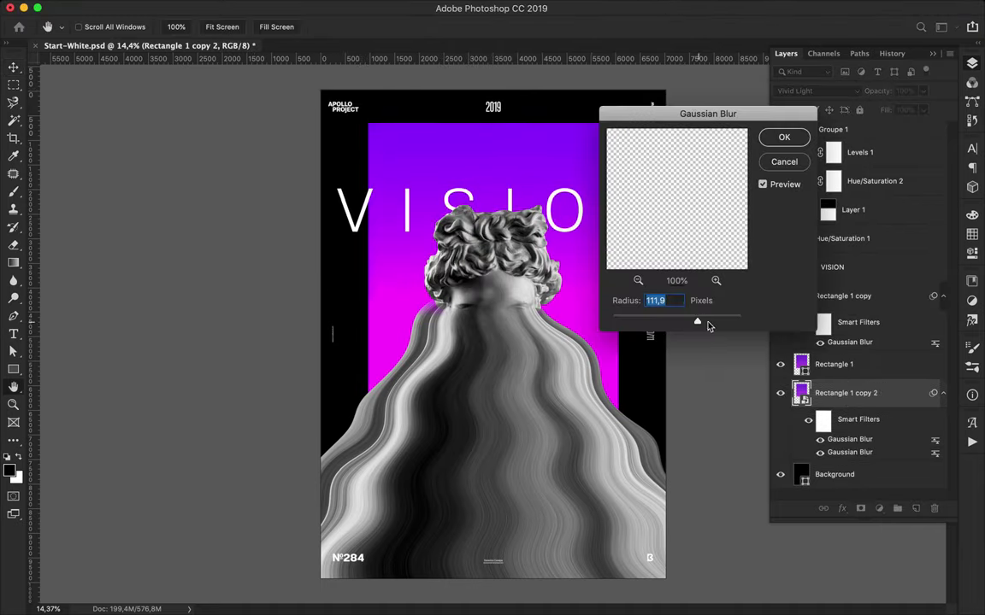
{"action": "key", "text": "Return"}
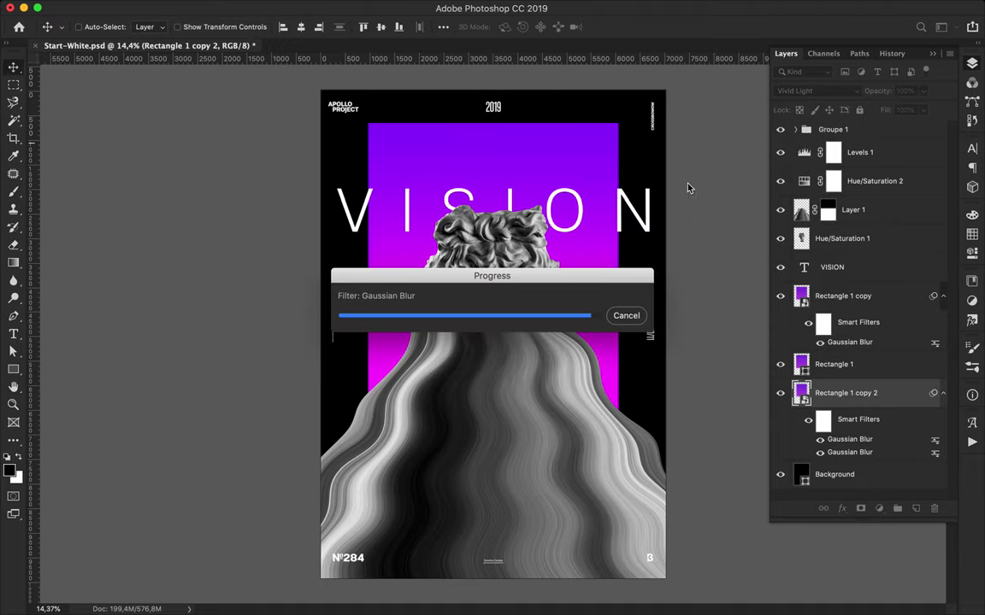
{"action": "left_click", "coordinate": [799, 90]}
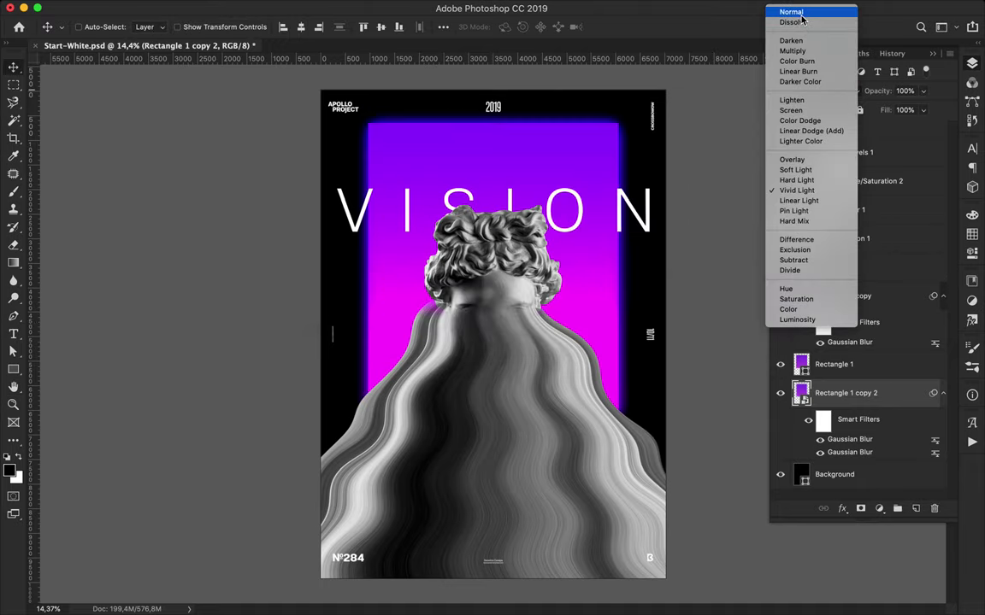
{"action": "left_click", "coordinate": [801, 13]}
{"action": "left_click_drag", "start_coordinate": [846, 386], "coordinate": [831, 281]}
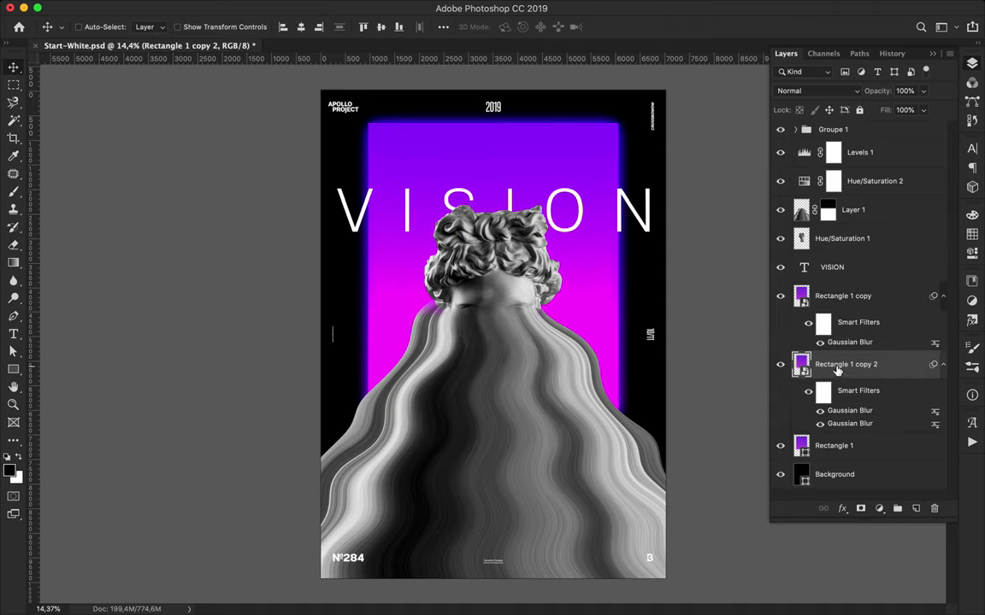
{"action": "left_click", "coordinate": [848, 89]}
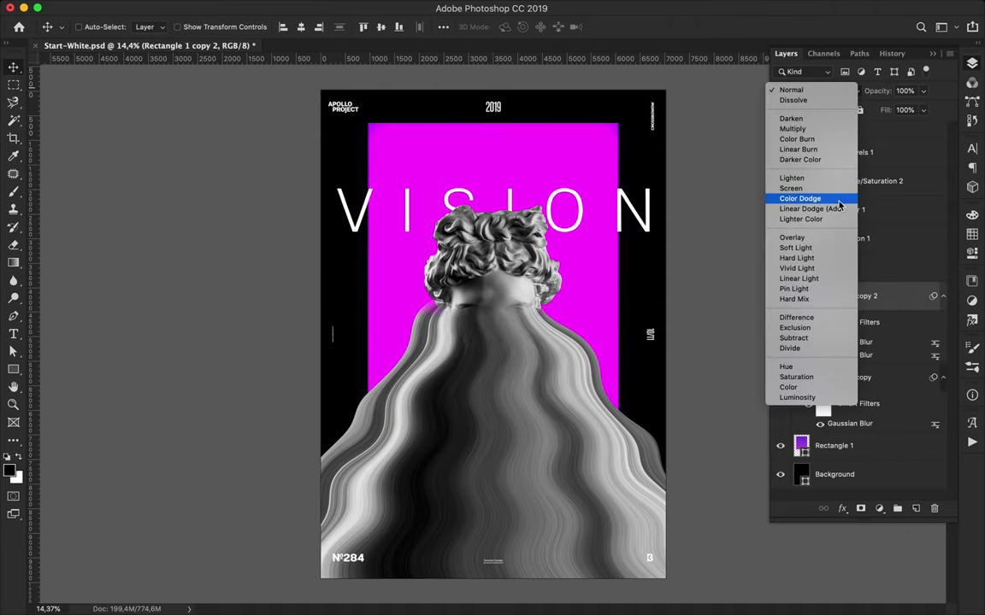
{"action": "left_click", "coordinate": [812, 219]}
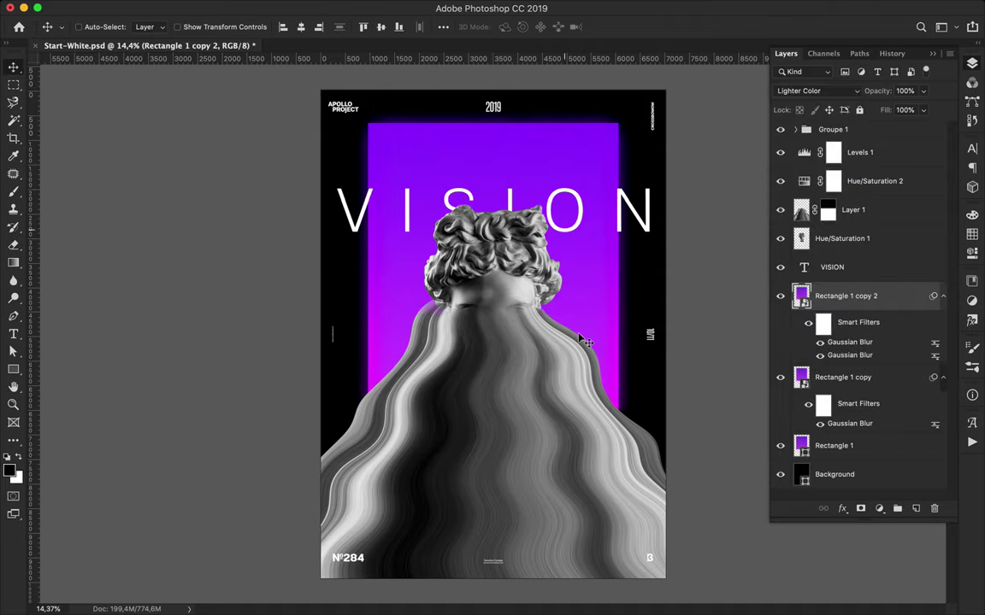
Delete the statue layer's layer mask
{"action": "left_click", "coordinate": [547, 323]}
{"action": "left_click_drag", "start_coordinate": [828, 210], "coordinate": [934, 508]}
{"action": "left_click", "coordinate": [446, 213]}
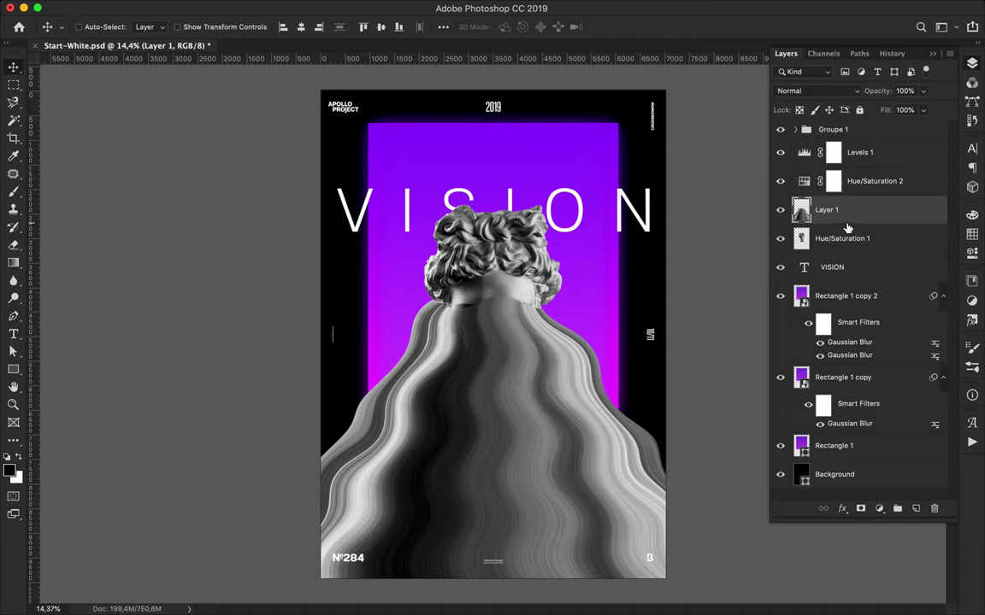
{"action": "left_click", "coordinate": [643, 224]}
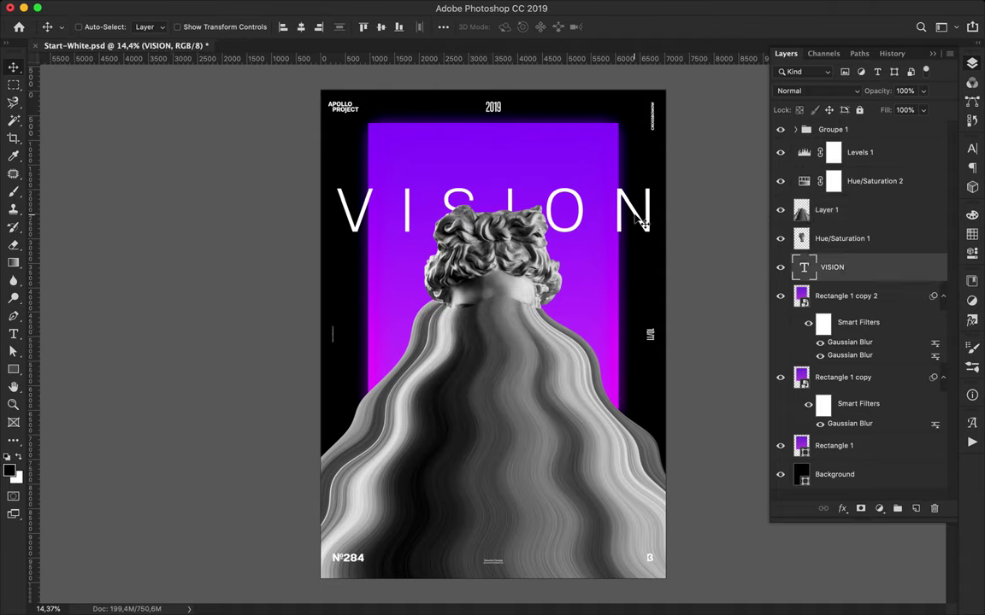
Duplicate the statue layer, apply High Pass at 114,8 px, and set Overlay with 13% fill
{"action": "left_click", "coordinate": [505, 473]}
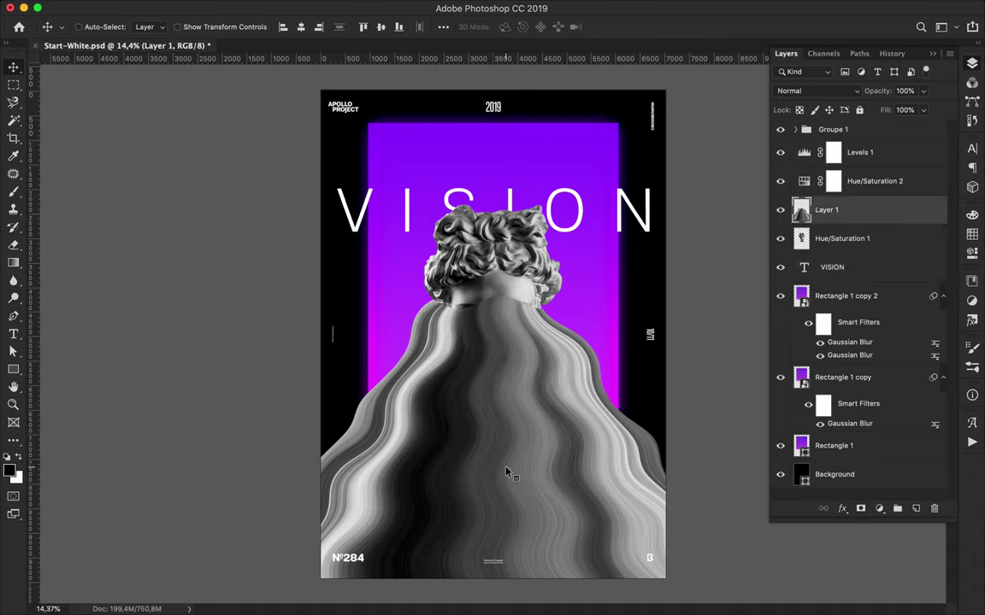
{"action": "key", "text": "ctrl+j"}
{"action": "left_click", "coordinate": [335, 7]}
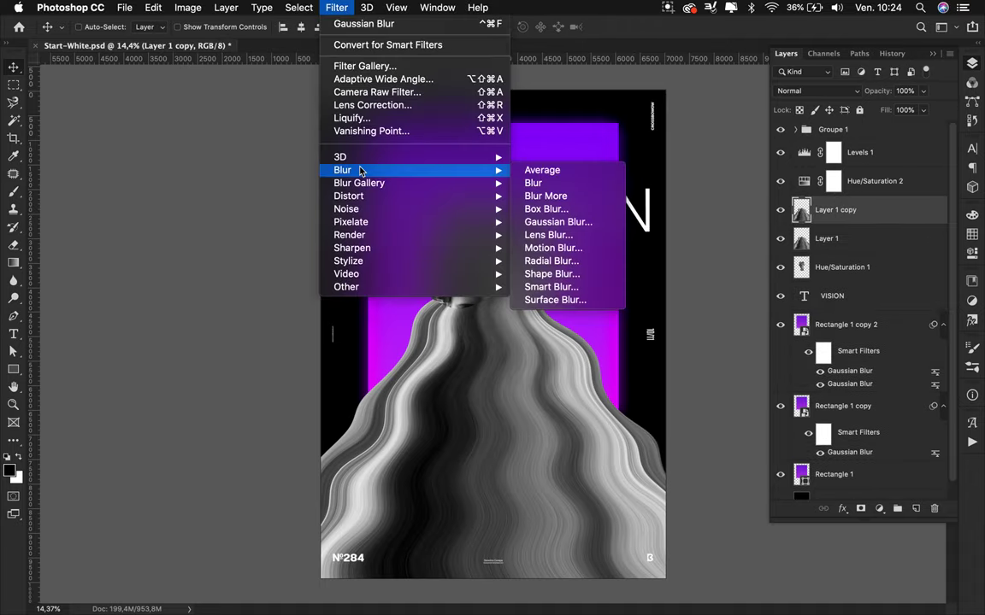
{"action": "left_click", "coordinate": [543, 299]}
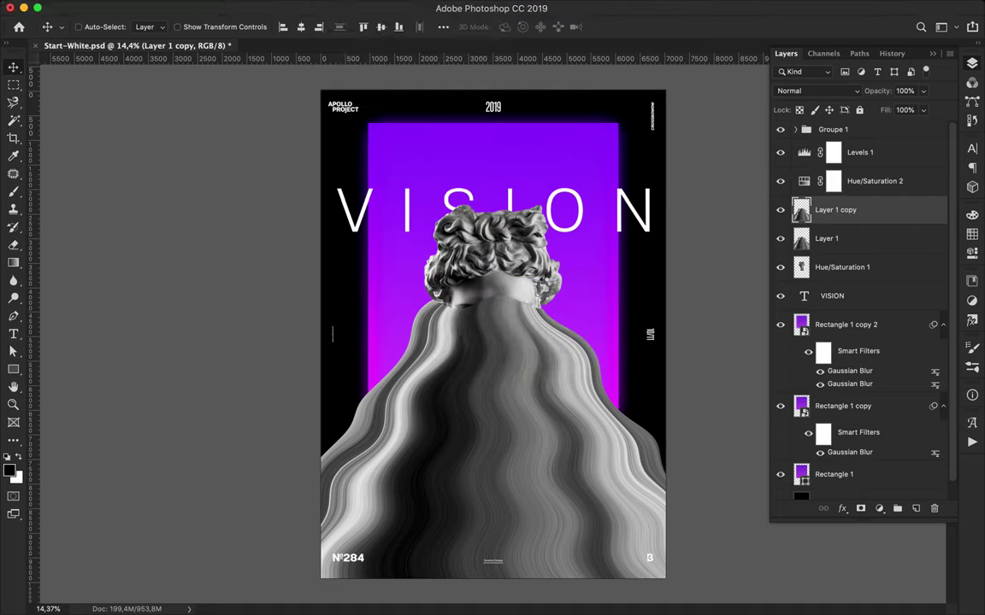
{"action": "left_click_drag", "start_coordinate": [78, 215], "coordinate": [99, 215]}
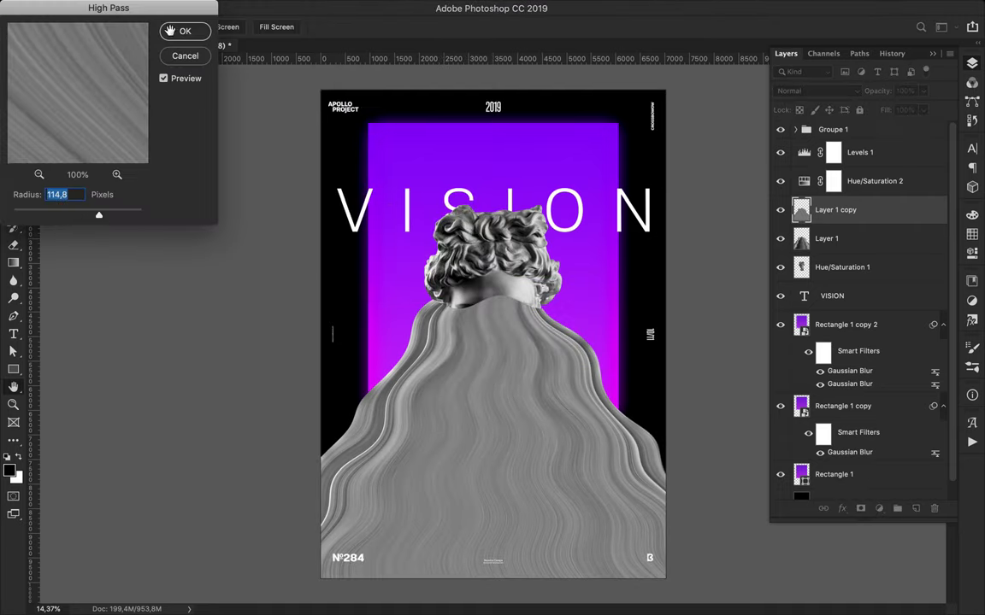
{"action": "key", "text": "Return"}
{"action": "left_click", "coordinate": [816, 91]}
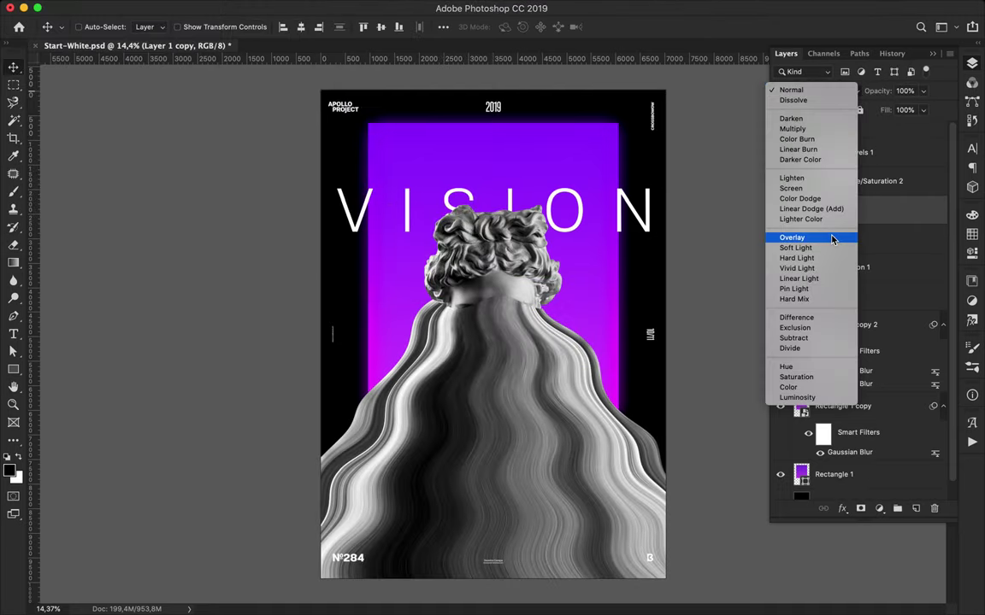
{"action": "left_click", "coordinate": [821, 229]}
{"action": "left_click_drag", "start_coordinate": [923, 110], "coordinate": [869, 132]}
Merge the sharpened copy into the statue layer and add a new empty layer
{"action": "key", "text": "alt+bracketleft"}
{"action": "key", "text": "alt+bracketleft"}
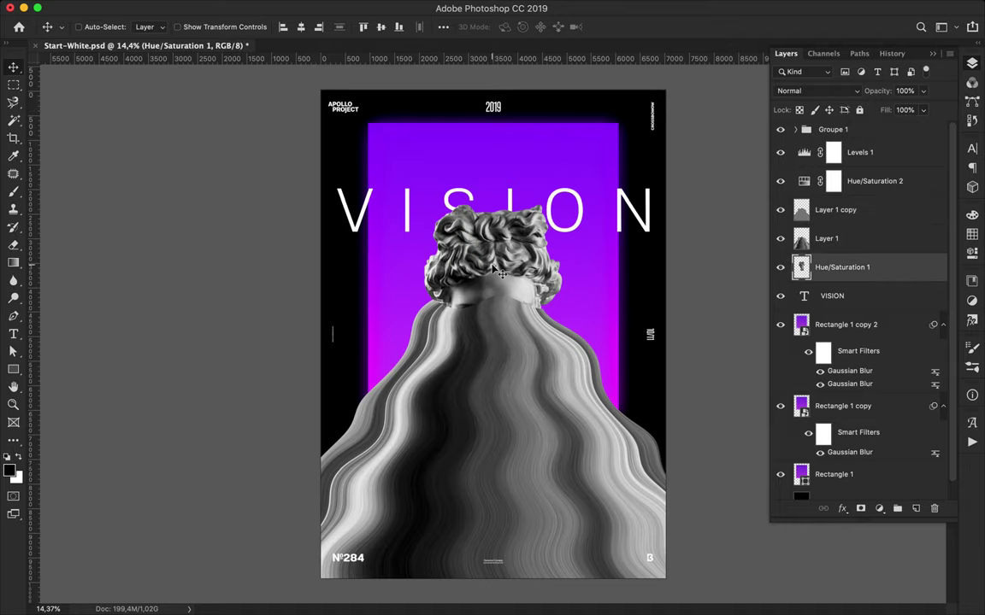
{"action": "left_click", "coordinate": [835, 209]}
{"action": "left_click", "coordinate": [827, 239], "text": "shift"}
{"action": "key", "text": "ctrl+e"}
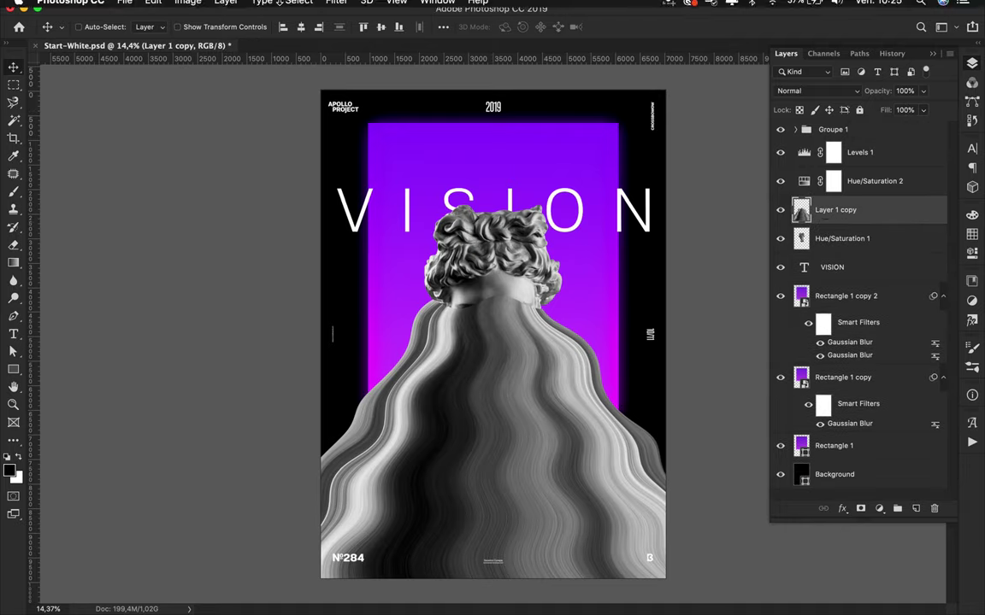
{"action": "key", "text": "ctrl+shift+alt+n"}
{"action": "key", "text": "g"}
{"action": "left_click", "coordinate": [89, 26]}
Fill the new layer with a pink-to-orange gradient, clip it to the statue, and set Divide at 46% fill
{"action": "left_click", "coordinate": [699, 195]}
{"action": "left_click", "coordinate": [708, 129]}
{"action": "key", "text": "Return"}
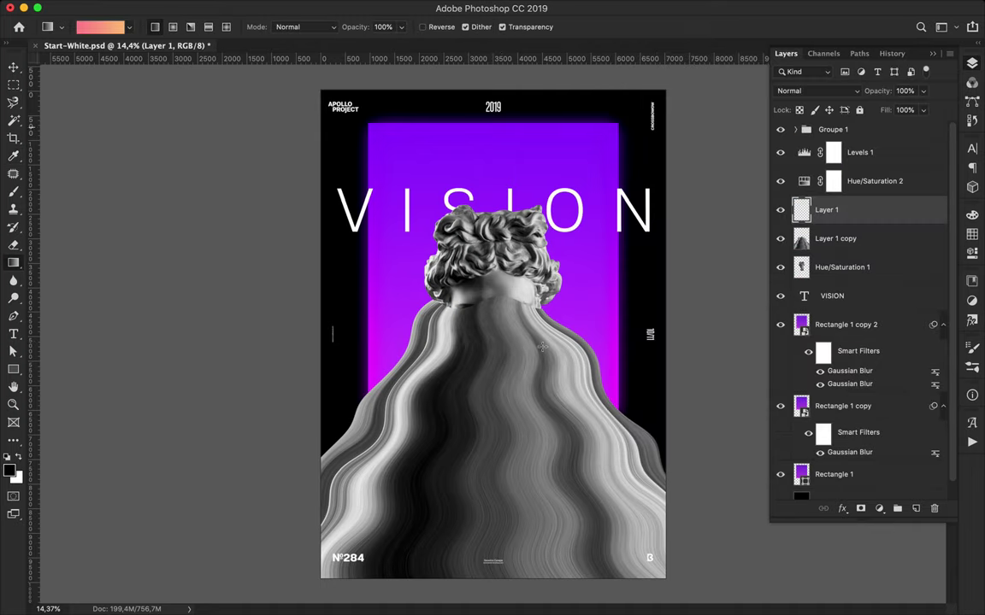
{"action": "left_click_drag", "start_coordinate": [493, 90], "coordinate": [500, 579]}
{"action": "left_click", "coordinate": [852, 225], "text": "alt"}
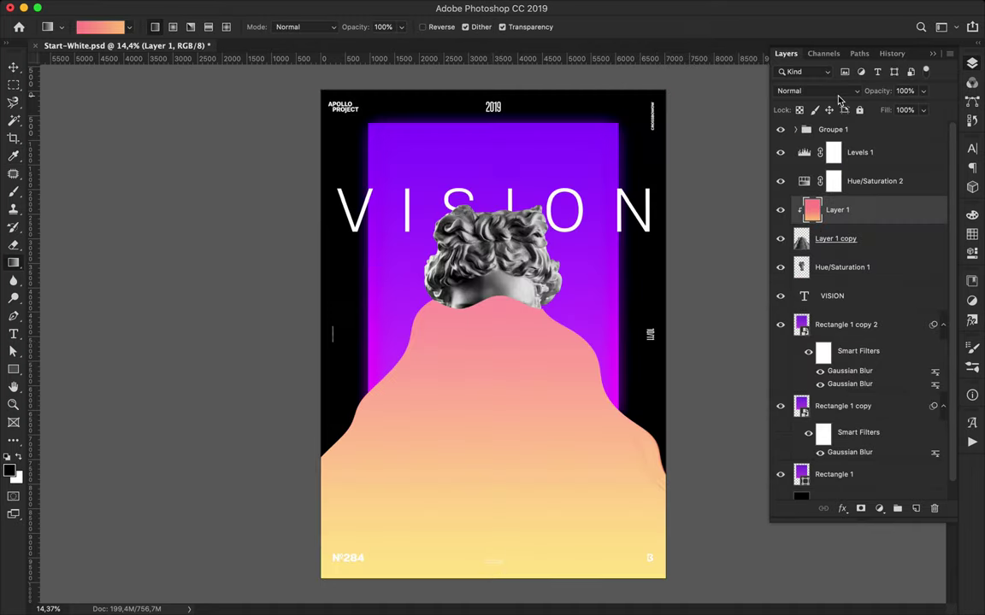
{"action": "left_click", "coordinate": [816, 90]}
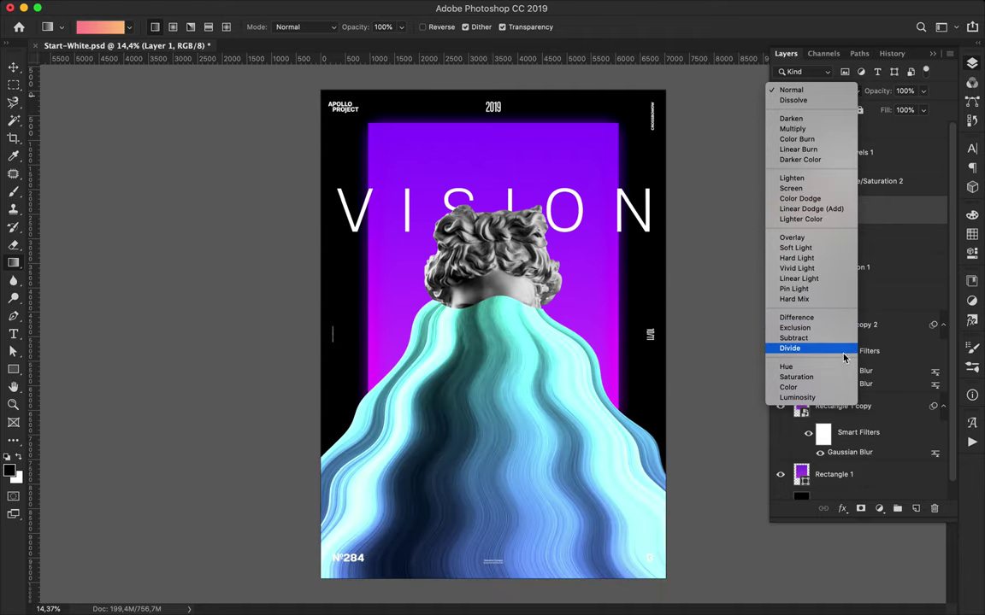
{"action": "left_click", "coordinate": [789, 348]}
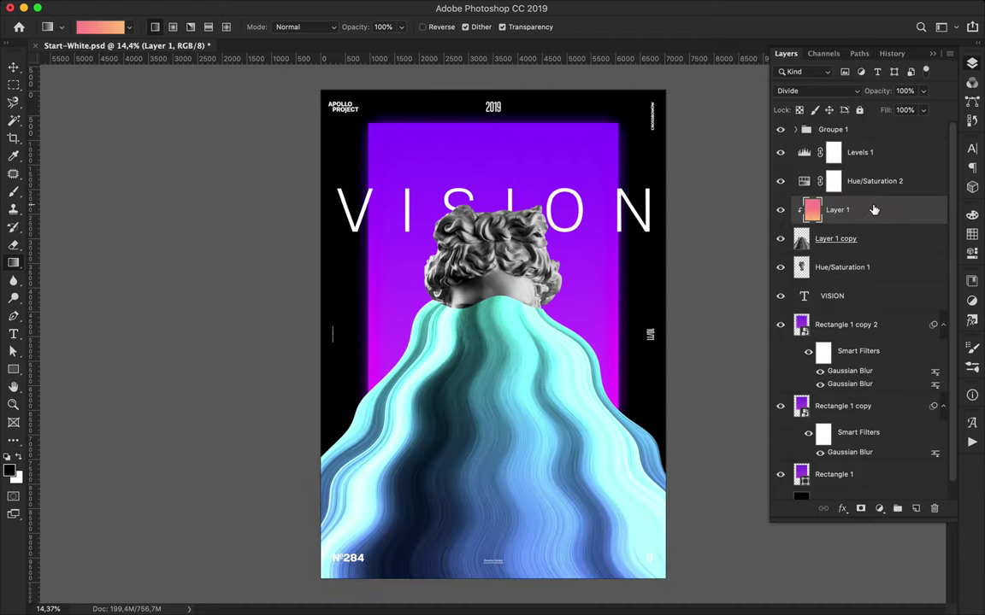
{"action": "left_click", "coordinate": [923, 109]}
{"action": "left_click_drag", "start_coordinate": [926, 126], "coordinate": [889, 128]}
Duplicate the gradient and Hue/Saturation 2 layers, check the adjustment settings, and save
{"action": "left_click_drag", "start_coordinate": [868, 221], "coordinate": [859, 261]}
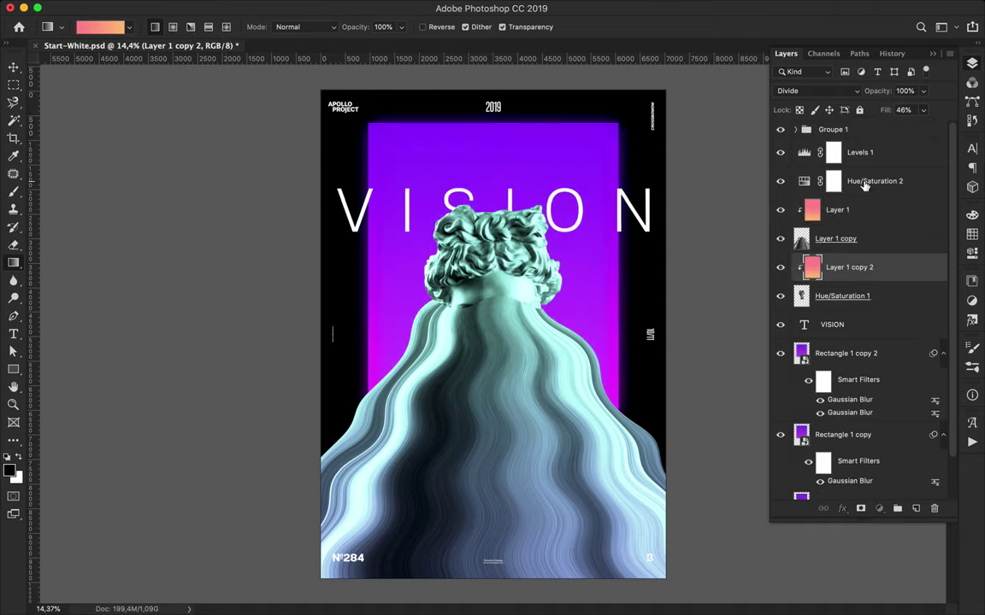
{"action": "left_click_drag", "start_coordinate": [864, 186], "coordinate": [816, 295]}
{"action": "double_click", "coordinate": [815, 299]}
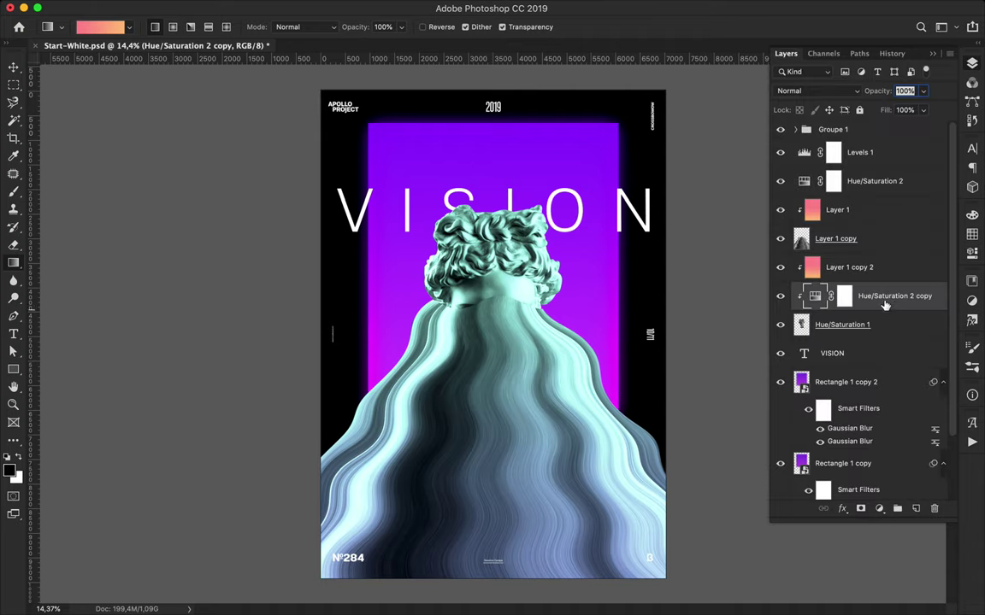
{"action": "left_click", "coordinate": [886, 299]}
{"action": "key", "text": "ctrl+s"}
Delete the duplicate gradient, statue and gradient layers, then select the rectangle layers
{"action": "left_click", "coordinate": [838, 238]}
{"action": "left_click", "coordinate": [846, 266]}
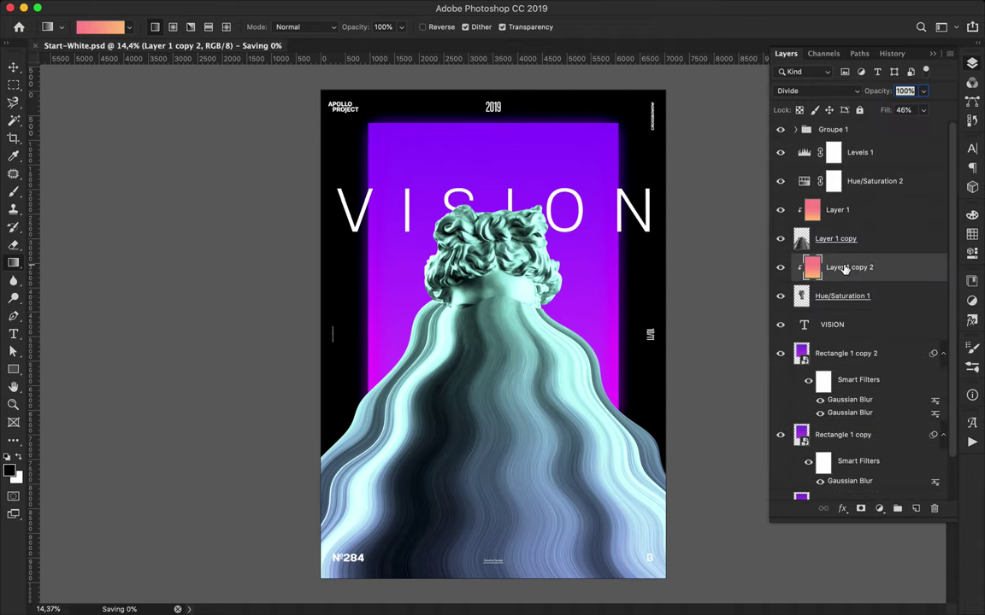
{"action": "key", "text": "Delete"}
{"action": "key", "text": "v"}
{"action": "left_click", "coordinate": [838, 209]}
{"action": "left_click", "coordinate": [845, 239]}
{"action": "key", "text": "Delete"}
{"action": "key", "text": "Delete"}
{"action": "left_click", "coordinate": [847, 267]}
{"action": "left_click", "coordinate": [846, 416], "text": "shift"}
Stretch the rectangle layers to 7197 px tall, save, and collapse their filter lists
{"action": "key", "text": "ctrl+t"}
{"action": "left_click_drag", "start_coordinate": [493, 448], "coordinate": [493, 536]}
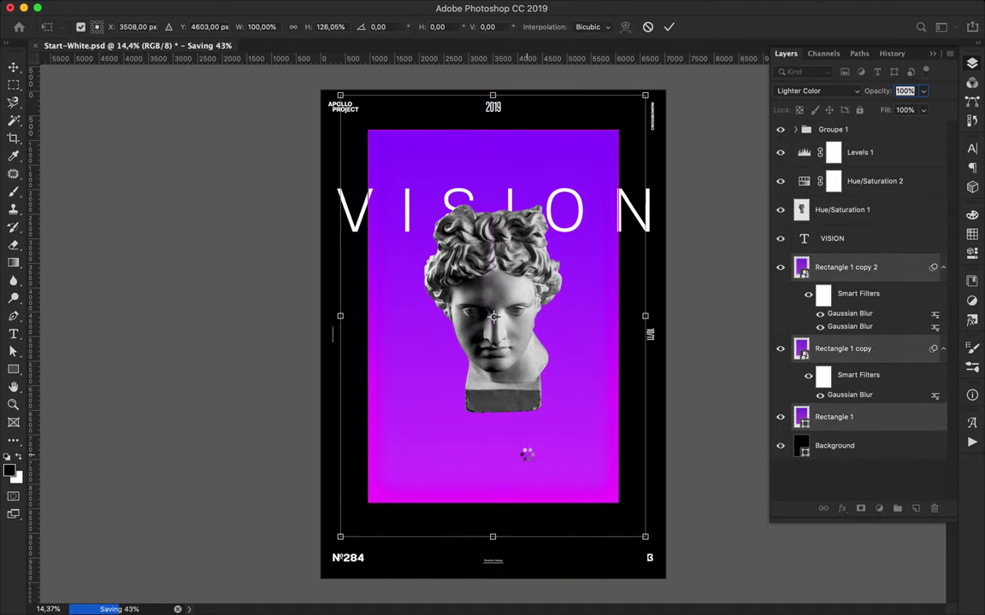
{"action": "key", "text": "Return"}
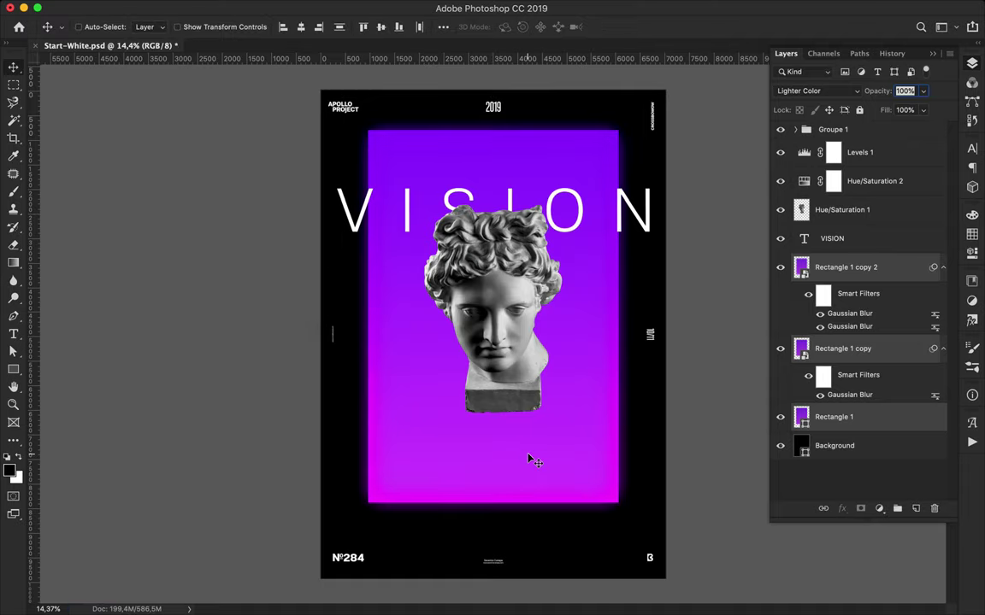
{"action": "key", "text": "ctrl"}
{"action": "key", "text": "ctrl+s"}
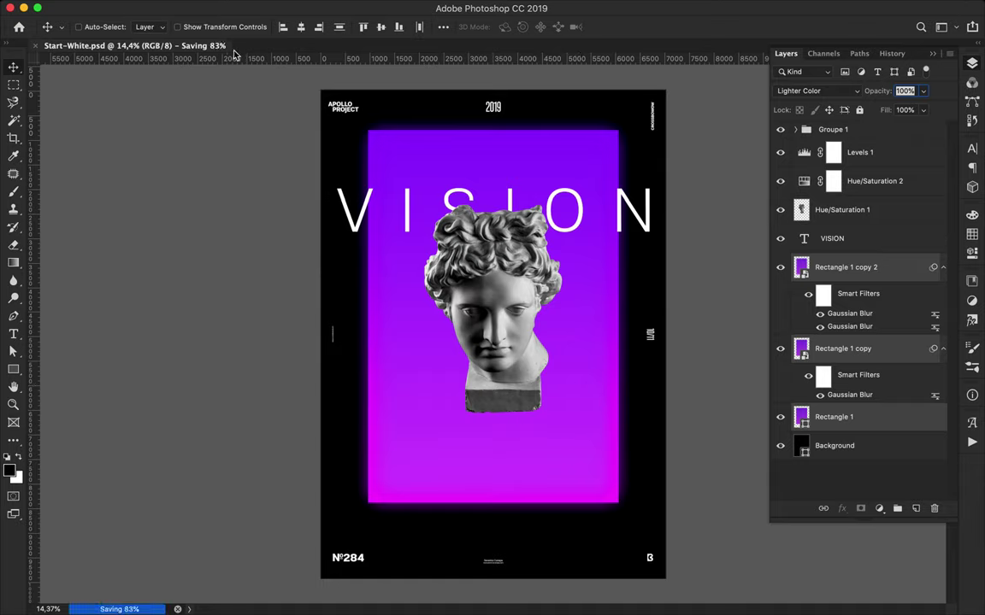
{"action": "left_click", "coordinate": [943, 267]}
{"action": "left_click", "coordinate": [943, 293]}
Duplicate the statue head, enlarge it about 126,84% to fill the panel, and add a new layer
{"action": "left_click_drag", "start_coordinate": [842, 210], "coordinate": [842, 195]}
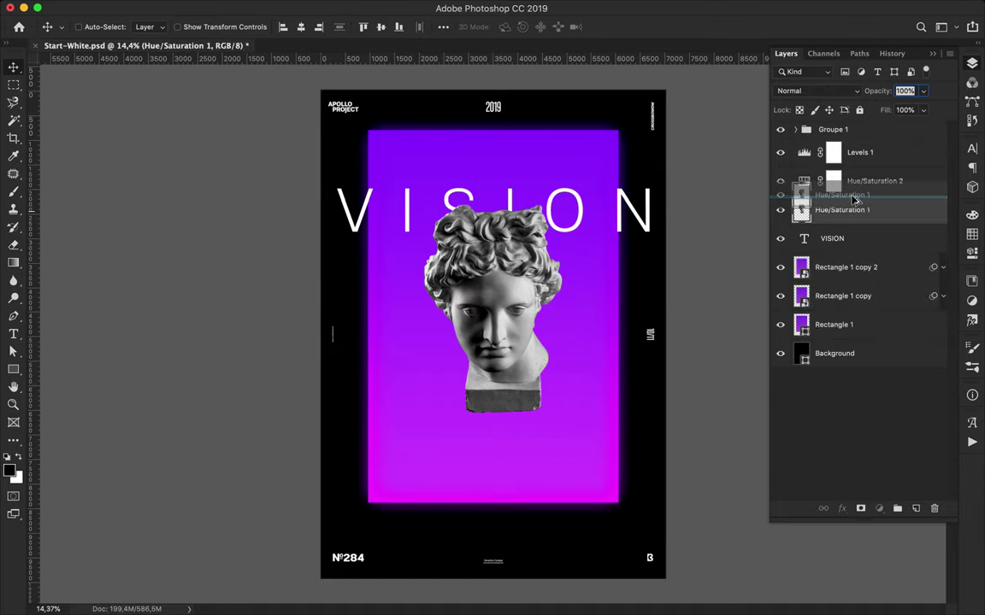
{"action": "mouse_move", "coordinate": [574, 196]}
{"action": "left_mouse_down"}
{"action": "mouse_move", "coordinate": [512, 248]}
{"action": "mouse_move", "coordinate": [587, 132]}
{"action": "left_mouse_up"}
{"action": "key", "text": "ctrl+t"}
{"action": "key", "text": "Return"}
{"action": "key", "text": "m"}
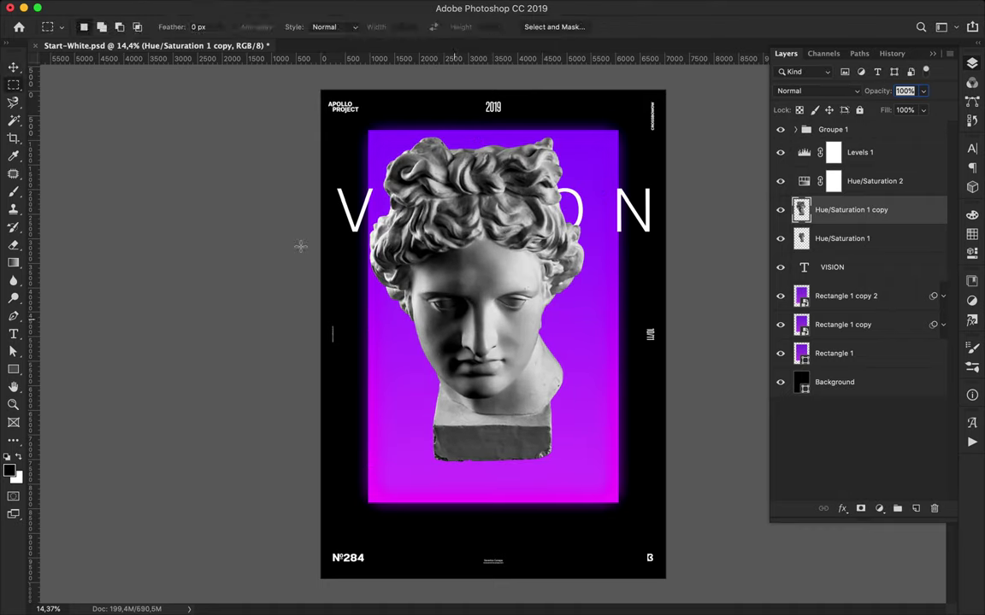
{"action": "key", "text": "ctrl+shift+alt+n"}
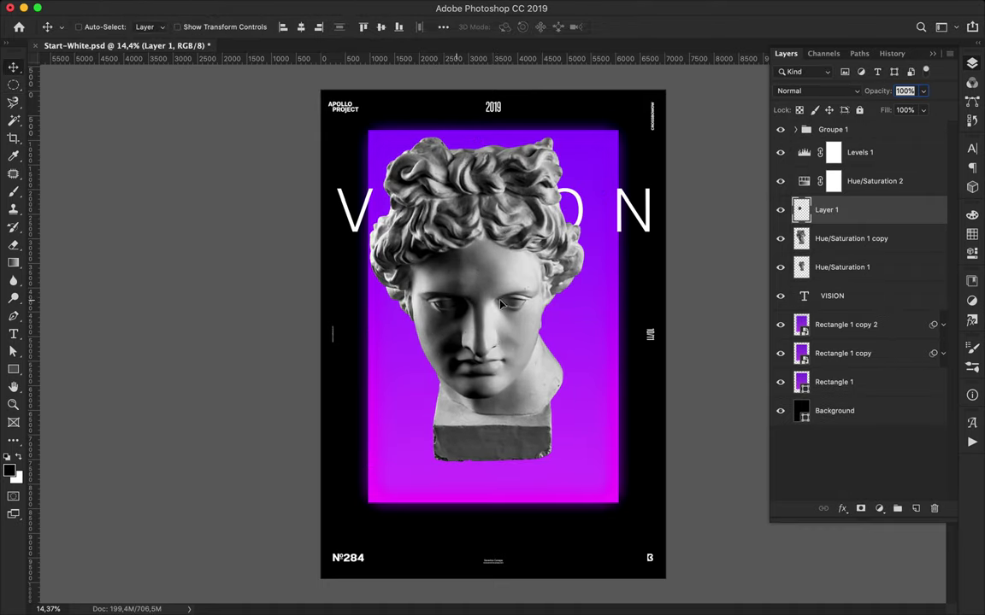
Gaussian-blur the first grey circle, move it to the upper right, and shift the large head down-left
{"action": "left_click", "coordinate": [334, 7]}
{"action": "left_click_drag", "start_coordinate": [636, 318], "coordinate": [713, 324]}
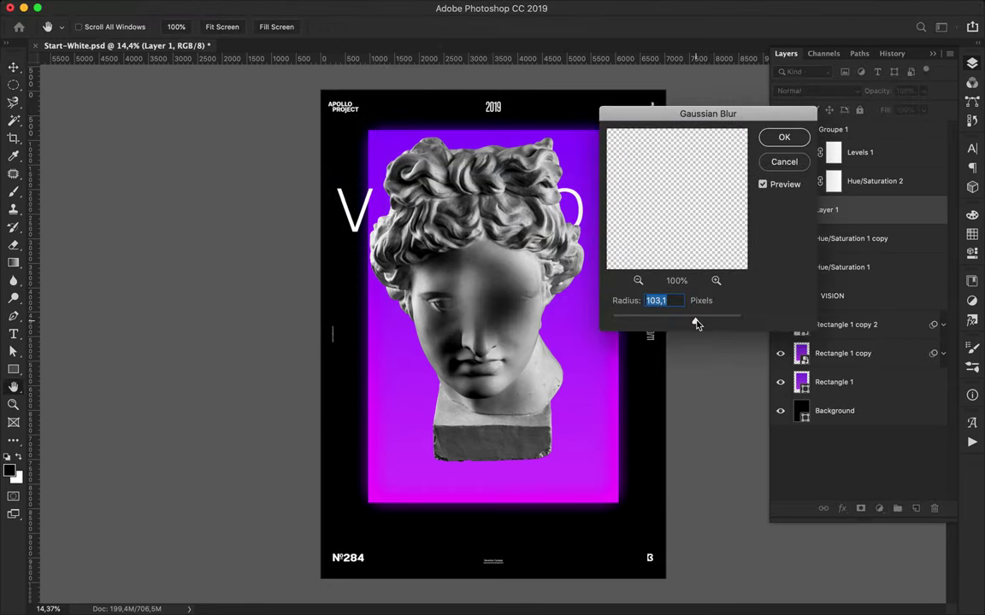
{"action": "key", "text": "Return"}
{"action": "key", "text": "v"}
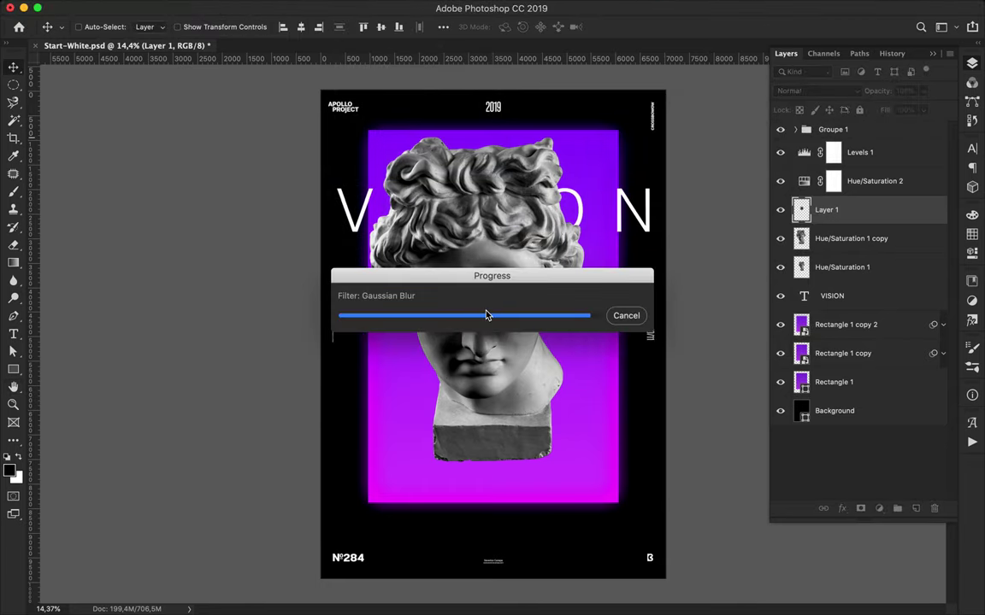
{"action": "left_click_drag", "start_coordinate": [484, 304], "coordinate": [598, 171]}
{"action": "left_click_drag", "start_coordinate": [522, 212], "coordinate": [507, 261]}
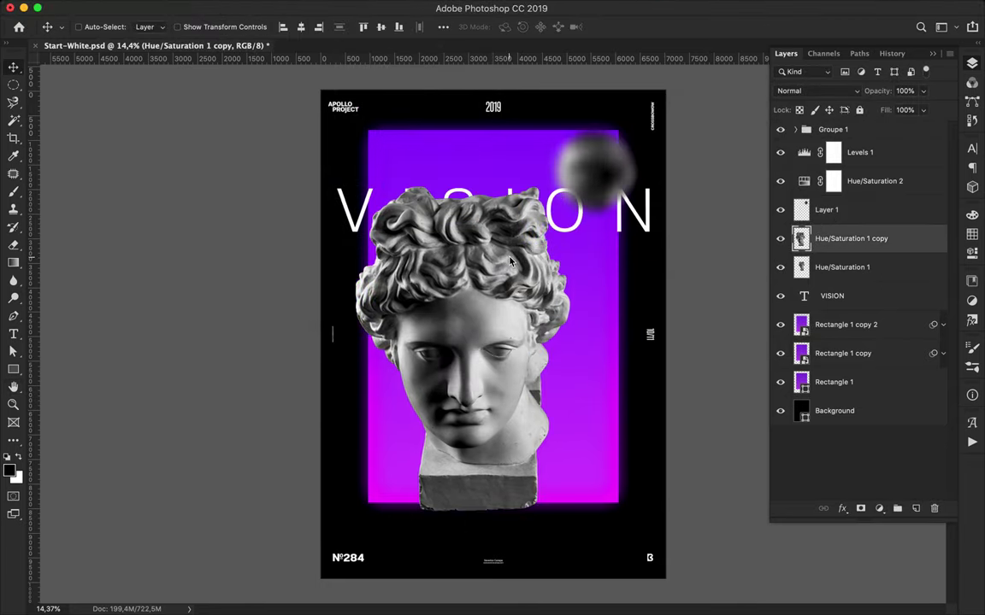
Make a second blurred sphere from a small ellipse over the face on its own layer
{"action": "key", "text": "m"}
{"action": "left_click_drag", "start_coordinate": [478, 299], "coordinate": [517, 321]}
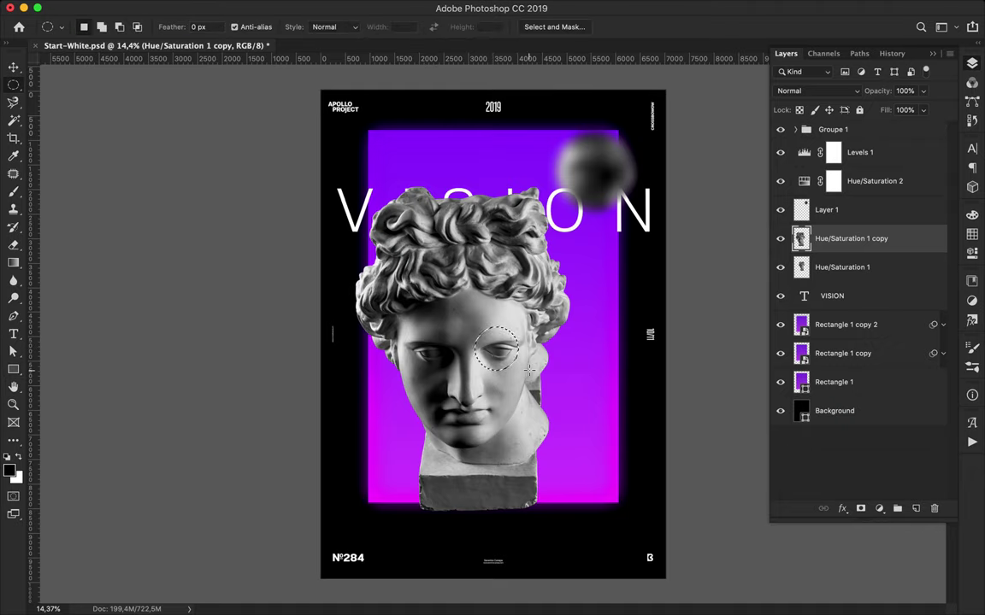
{"action": "key", "text": "ctrl+j"}
{"action": "key", "text": "v"}
{"action": "left_click", "coordinate": [335, 7]}
{"action": "left_click", "coordinate": [536, 222]}
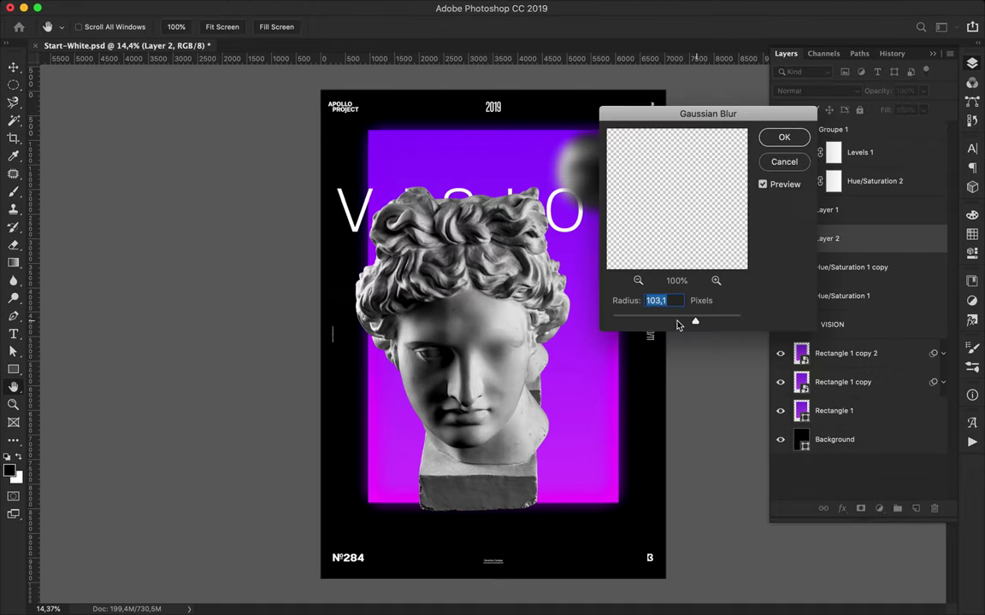
{"action": "key", "text": "Return"}
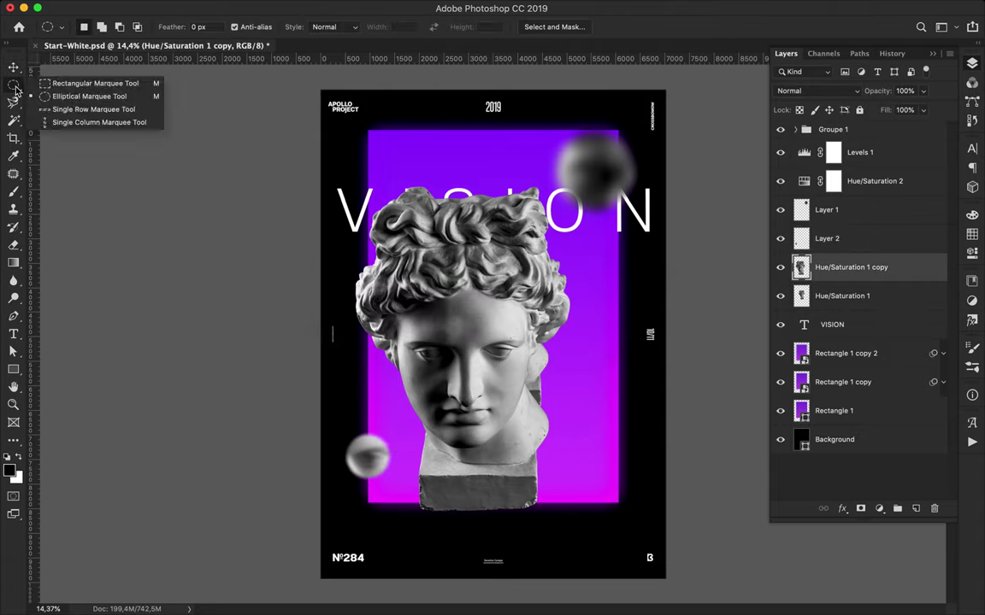
Copy a thin vertical head strip to Layer 3, move it right and down, and blur it lightly
{"action": "left_click_drag", "start_coordinate": [481, 238], "coordinate": [492, 521]}
{"action": "key", "text": "ctrl+j"}
{"action": "key", "text": "v"}
{"action": "mouse_move", "coordinate": [500, 429]}
{"action": "left_mouse_down"}
{"action": "mouse_move", "coordinate": [594, 484]}
{"action": "mouse_move", "coordinate": [612, 514]}
{"action": "left_mouse_up"}
{"action": "left_click", "coordinate": [780, 297]}
{"action": "left_click", "coordinate": [319, 6]}
{"action": "mouse_move", "coordinate": [342, 170]}
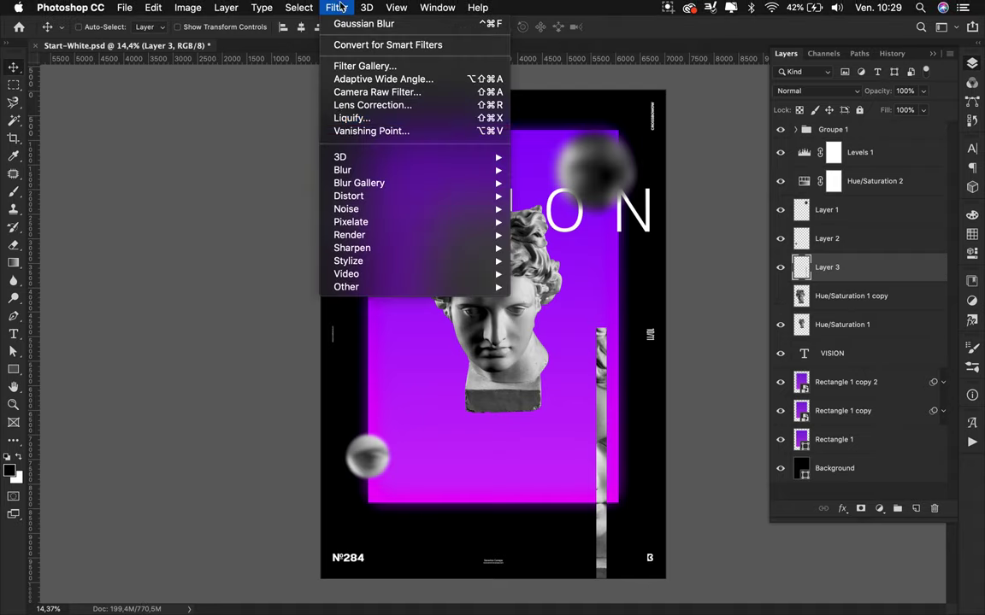
{"action": "left_click", "coordinate": [554, 226]}
{"action": "mouse_move", "coordinate": [673, 322]}
{"action": "left_mouse_down"}
{"action": "mouse_move", "coordinate": [661, 323]}
{"action": "mouse_move", "coordinate": [709, 322]}
{"action": "mouse_move", "coordinate": [666, 322]}
{"action": "left_mouse_up"}
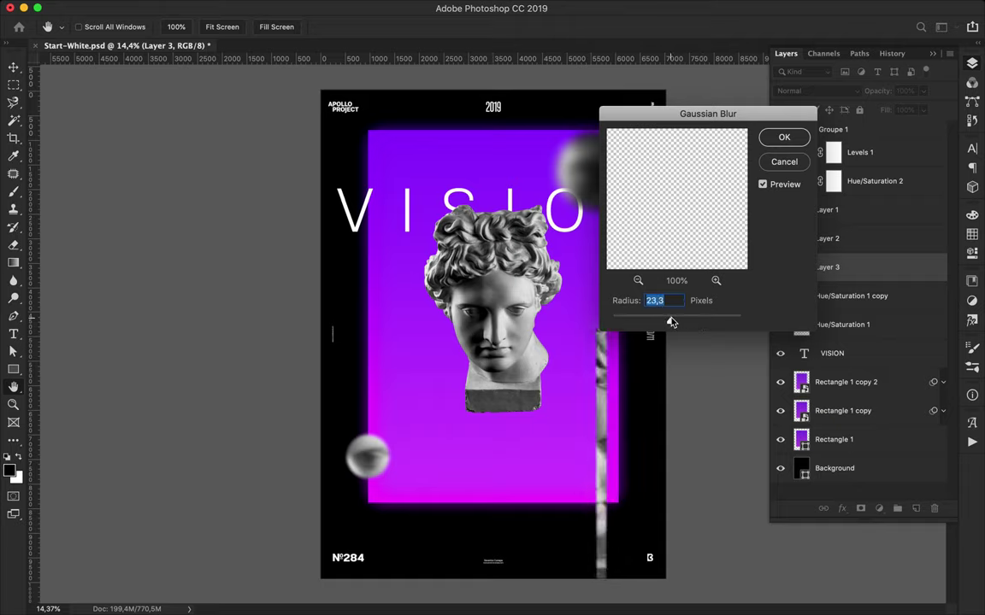
{"action": "left_click", "coordinate": [783, 137]}
{"action": "left_click", "coordinate": [851, 295]}
{"action": "left_click", "coordinate": [779, 296]}
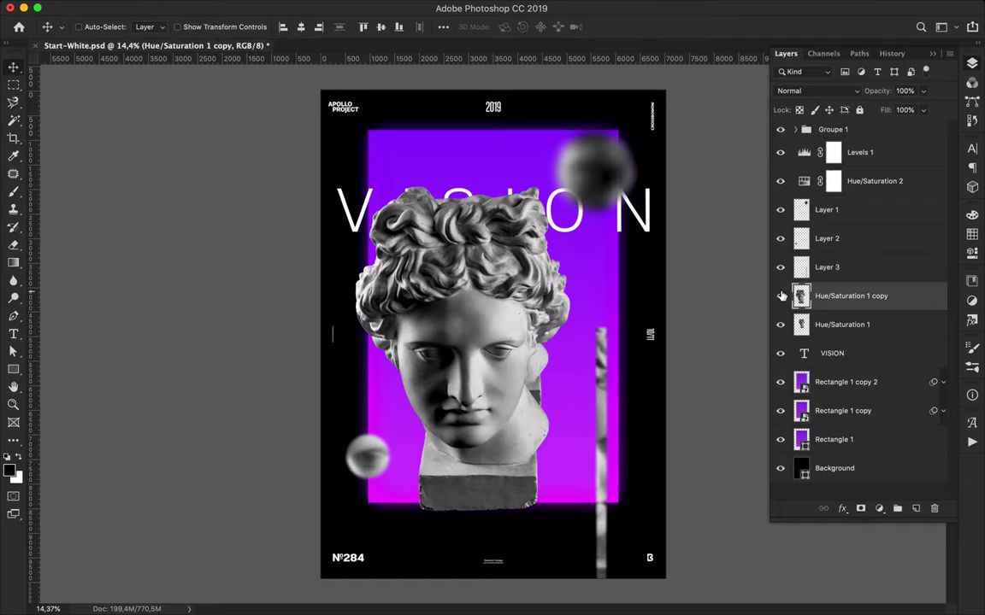
Copy a rectangular piece of the large head to Layer 4, hide the head, and place it at the panel top below VISION
{"action": "key", "text": "m"}
{"action": "left_click_drag", "start_coordinate": [350, 272], "coordinate": [530, 345]}
{"action": "key", "text": "ctrl+j"}
{"action": "key", "text": "v"}
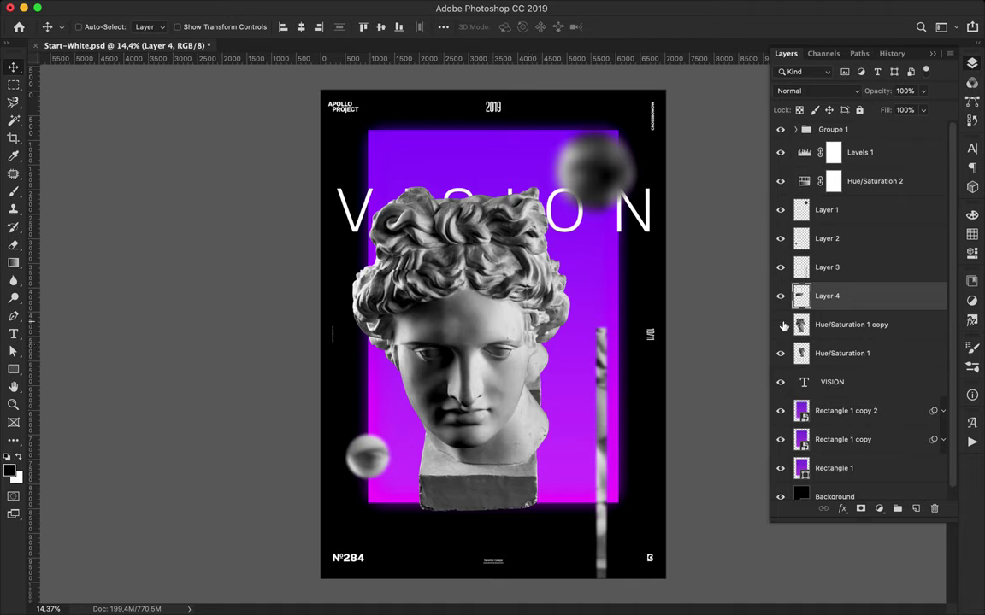
{"action": "left_click", "coordinate": [779, 325]}
{"action": "mouse_move", "coordinate": [452, 310]}
{"action": "left_mouse_down"}
{"action": "mouse_move", "coordinate": [534, 249]}
{"action": "mouse_move", "coordinate": [460, 235]}
{"action": "left_mouse_up"}
{"action": "left_click", "coordinate": [138, 8]}
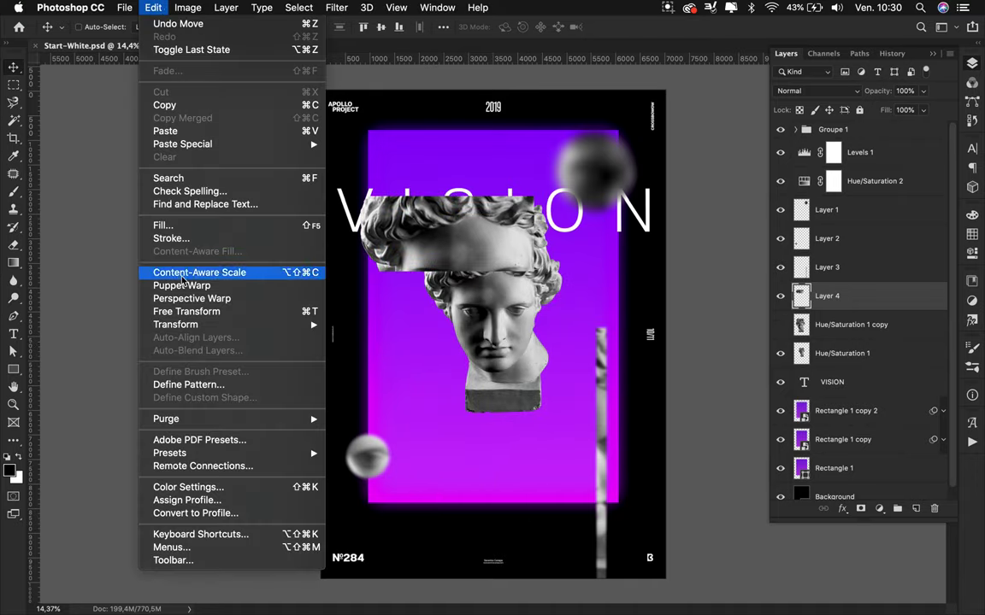
{"action": "left_click", "coordinate": [387, 473]}
{"action": "left_click_drag", "start_coordinate": [390, 225], "coordinate": [399, 197]}
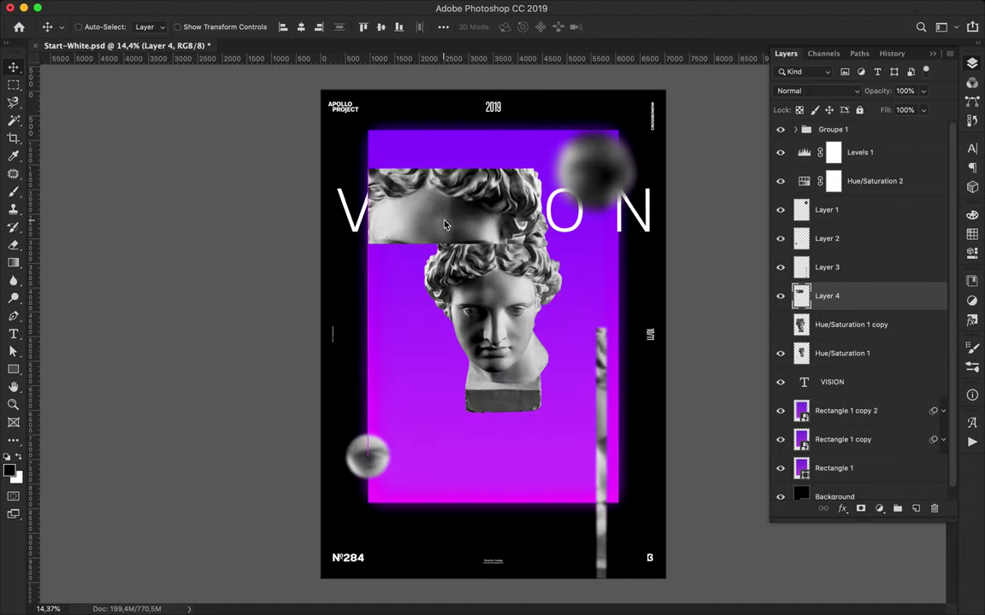
{"action": "left_click_drag", "start_coordinate": [826, 295], "coordinate": [826, 396]}
Apply a light Gaussian Blur to the head fragment and move the bust down
{"action": "left_click", "coordinate": [457, 8]}
{"action": "mouse_move", "coordinate": [341, 170]}
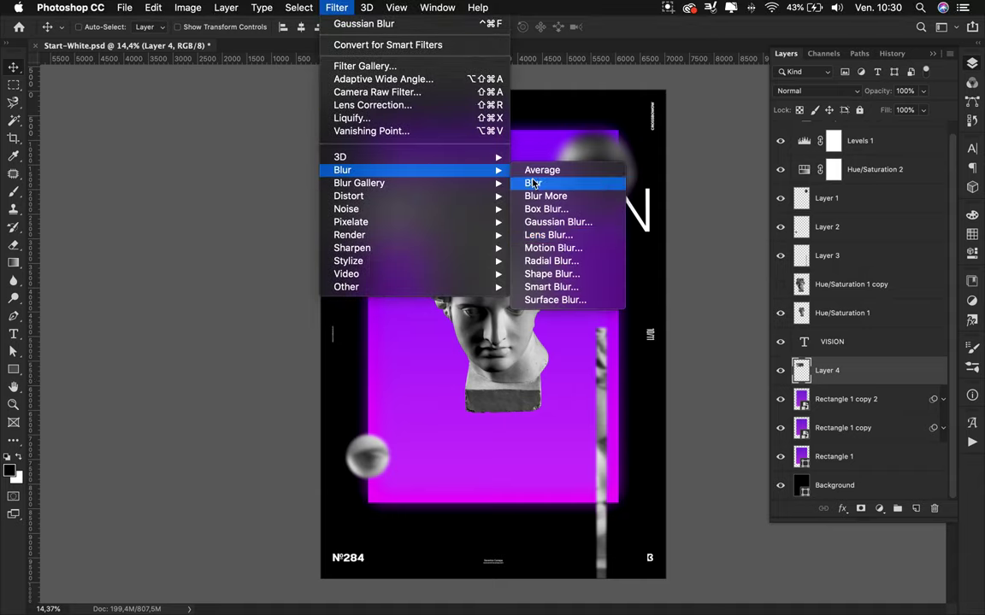
{"action": "left_click", "coordinate": [547, 221]}
{"action": "left_click_drag", "start_coordinate": [708, 324], "coordinate": [665, 325]}
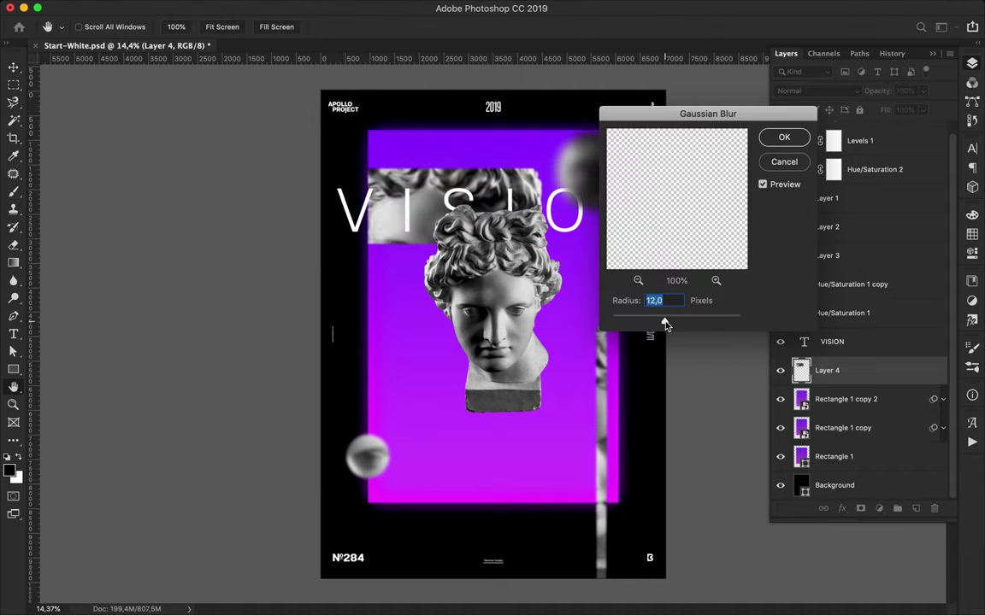
{"action": "key", "text": "Return"}
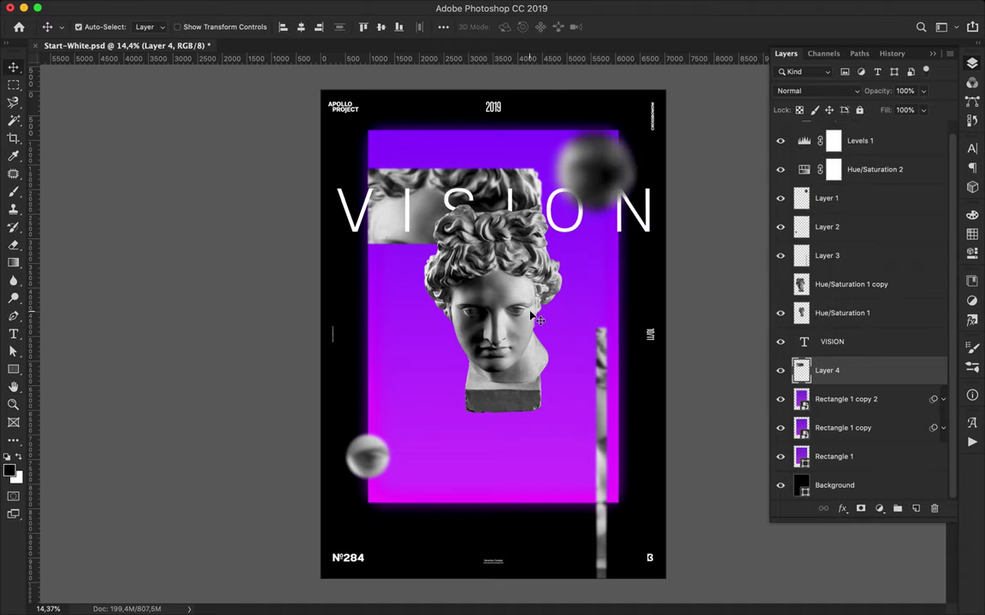
{"action": "left_click_drag", "start_coordinate": [547, 282], "coordinate": [547, 351]}
{"action": "left_click", "coordinate": [563, 310]}
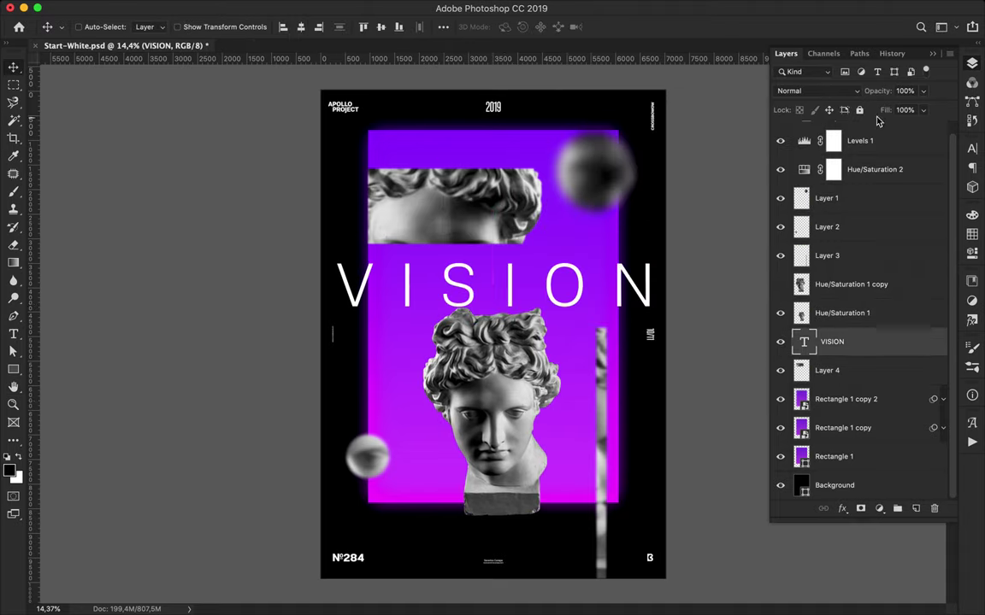
Set the VISION title to 120 pt with 1820 tracking
{"action": "left_click", "coordinate": [972, 148]}
{"action": "left_click", "coordinate": [919, 192]}
{"action": "type", "text": "1820"}
{"action": "key", "text": "Return"}
{"action": "left_click", "coordinate": [972, 64]}
Duplicate VISION as a smart object, blur the copies, and merge them into one glow layer
{"action": "right_click", "coordinate": [873, 342]}
{"action": "left_click", "coordinate": [767, 562]}
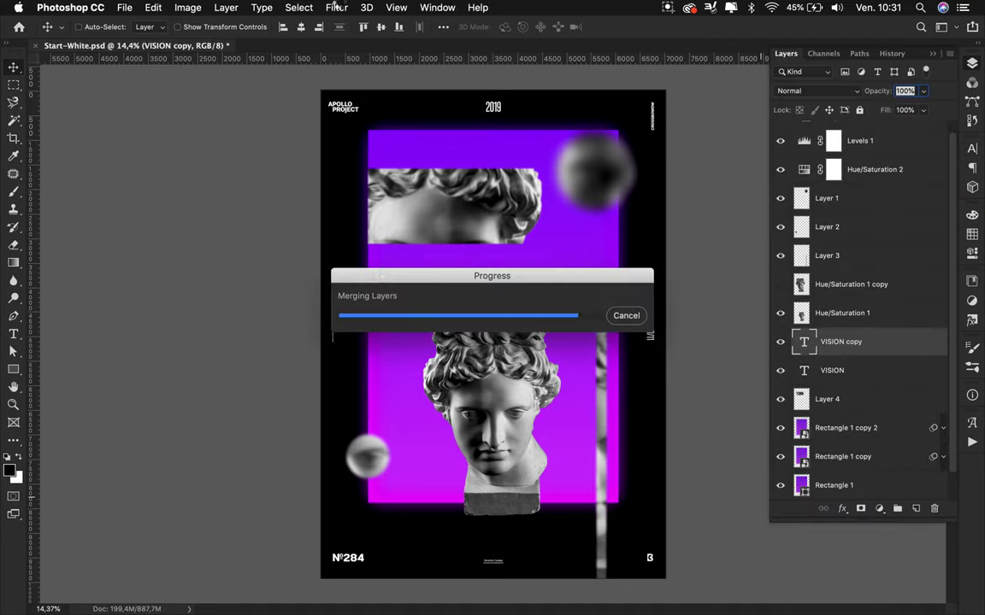
{"action": "left_click", "coordinate": [336, 8]}
{"action": "left_click", "coordinate": [561, 224]}
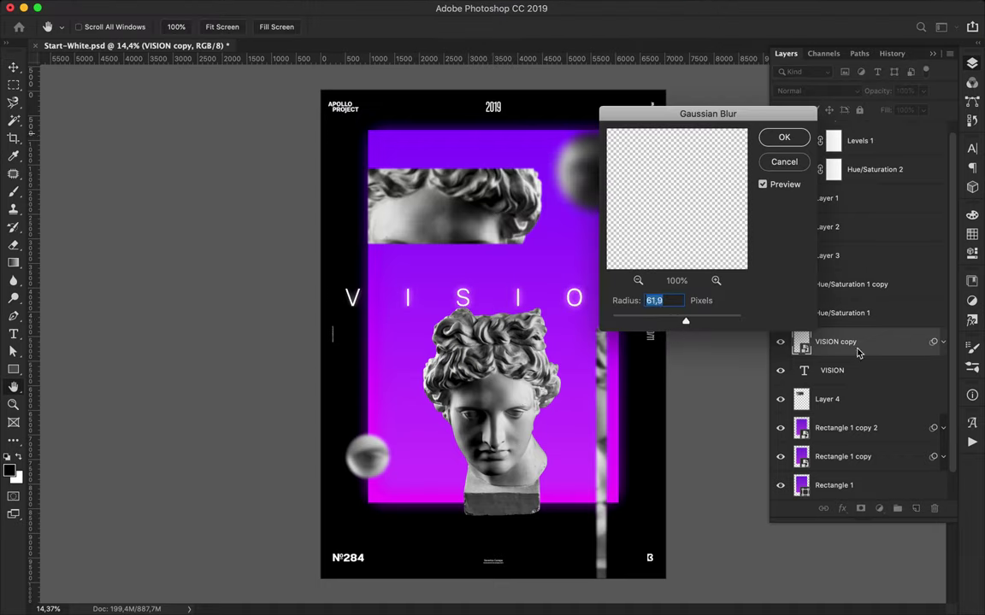
{"action": "key", "text": "Return"}
{"action": "key", "text": "ctrl+j"}
{"action": "key", "text": "ctrl+j"}
{"action": "key", "text": "ctrl+j"}
{"action": "left_click_drag", "start_coordinate": [900, 345], "coordinate": [893, 363]}
{"action": "left_click", "coordinate": [884, 399], "text": "shift"}
{"action": "key", "text": "ctrl+e"}
Fade the glow toward the right letters with a black-to-white gradient
{"action": "key", "text": "g"}
{"action": "left_click", "coordinate": [101, 26]}
{"action": "left_click", "coordinate": [925, 84]}
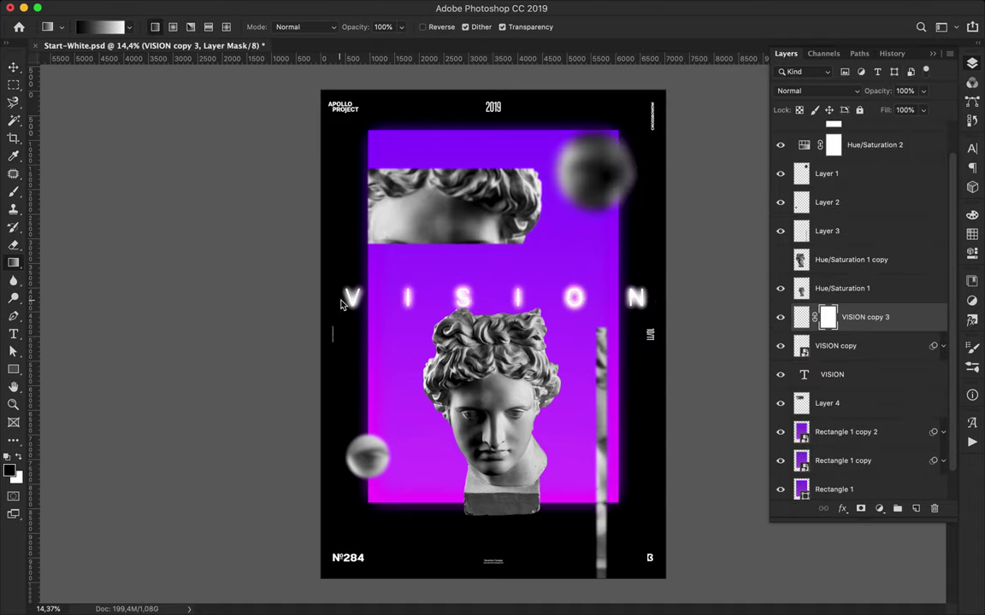
{"action": "left_click_drag", "start_coordinate": [341, 304], "coordinate": [650, 301]}
Shrink the bust to about 77.63% and reposition it near the bottom
{"action": "key", "text": "v"}
{"action": "left_click_drag", "start_coordinate": [530, 419], "coordinate": [529, 462]}
{"action": "key", "text": "ctrl+t"}
{"action": "left_click_drag", "start_coordinate": [493, 340], "coordinate": [494, 396]}
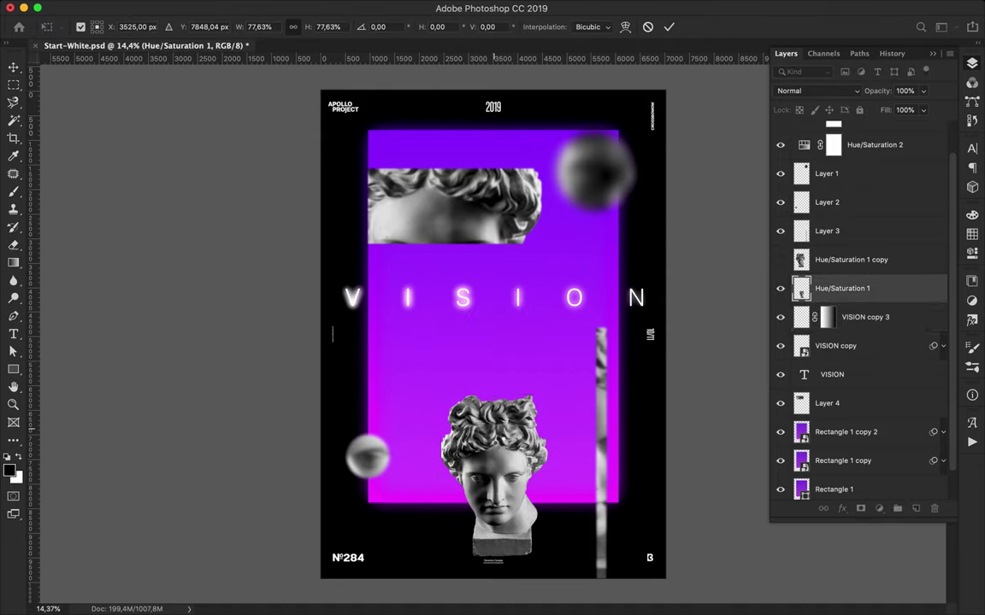
{"action": "key", "text": "Return"}
{"action": "left_click_drag", "start_coordinate": [504, 449], "coordinate": [504, 421]}
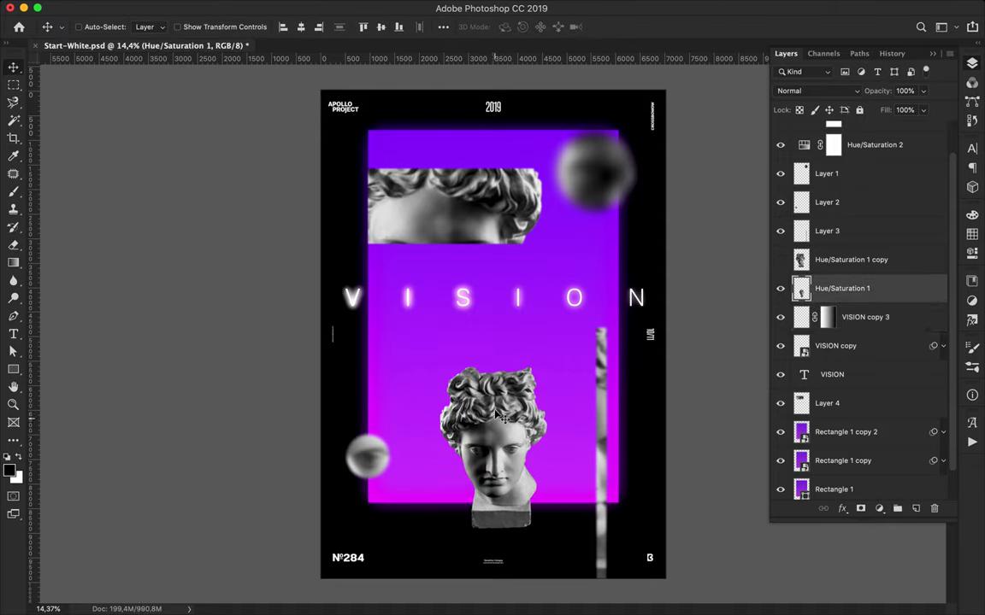
Duplicate the blurred sphere to the upper left, enlarge it to about 186%, and move it below the rectangle copies
{"action": "left_click", "coordinate": [544, 150], "text": "ctrl"}
{"action": "left_click_drag", "start_coordinate": [434, 137], "coordinate": [190, 120]}
{"action": "key", "text": "ctrl+t"}
{"action": "left_click_drag", "start_coordinate": [417, 200], "coordinate": [507, 290]}
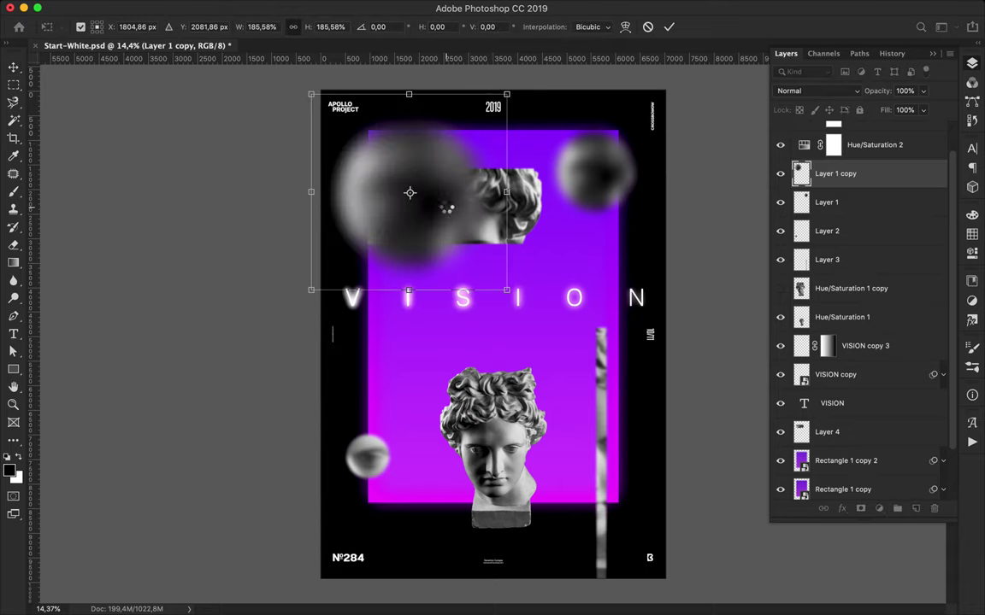
{"action": "key", "text": "Return"}
{"action": "left_click_drag", "start_coordinate": [397, 177], "coordinate": [383, 144]}
{"action": "mouse_move", "coordinate": [835, 173]}
{"action": "left_mouse_down"}
{"action": "mouse_move", "coordinate": [835, 466]}
{"action": "mouse_move", "coordinate": [804, 471]}
{"action": "left_mouse_up"}
Delete the Rectangle 1 copy and copy 2 glow layers
{"action": "left_click", "coordinate": [780, 427]}
{"action": "left_click", "coordinate": [780, 399]}
{"action": "left_click", "coordinate": [781, 370]}
{"action": "left_click", "coordinate": [842, 370]}
{"action": "left_click", "coordinate": [802, 399], "text": "shift"}
{"action": "key", "text": "Delete"}
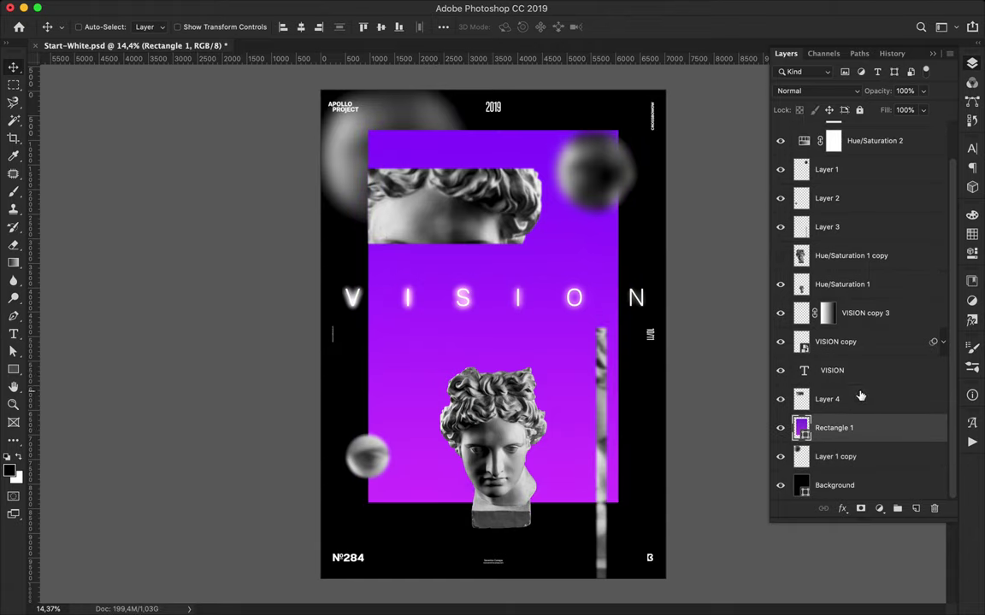
Try a 324% enlarged copy of the statue's face, undo it, and nudge the bottom head up
{"action": "left_click", "coordinate": [503, 416]}
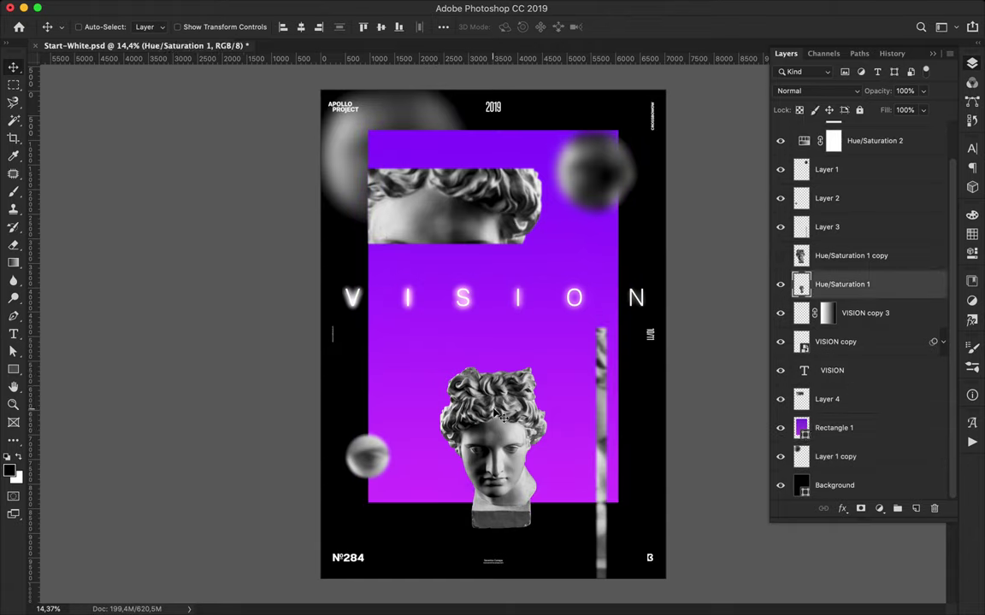
{"action": "key", "text": "u"}
{"action": "key", "text": "m"}
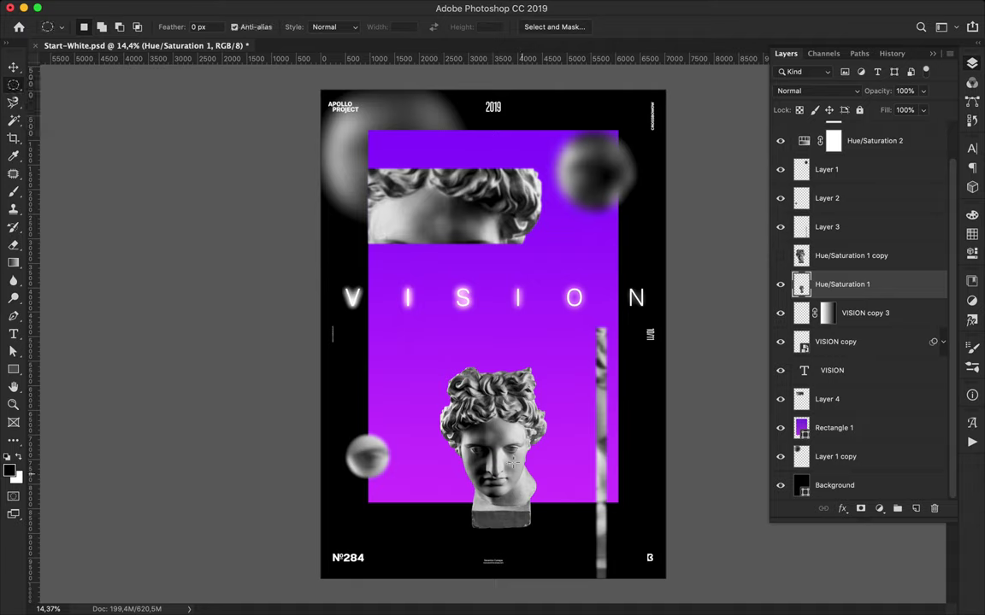
{"action": "left_click_drag", "start_coordinate": [504, 454], "coordinate": [528, 471]}
{"action": "key", "text": "ctrl+j"}
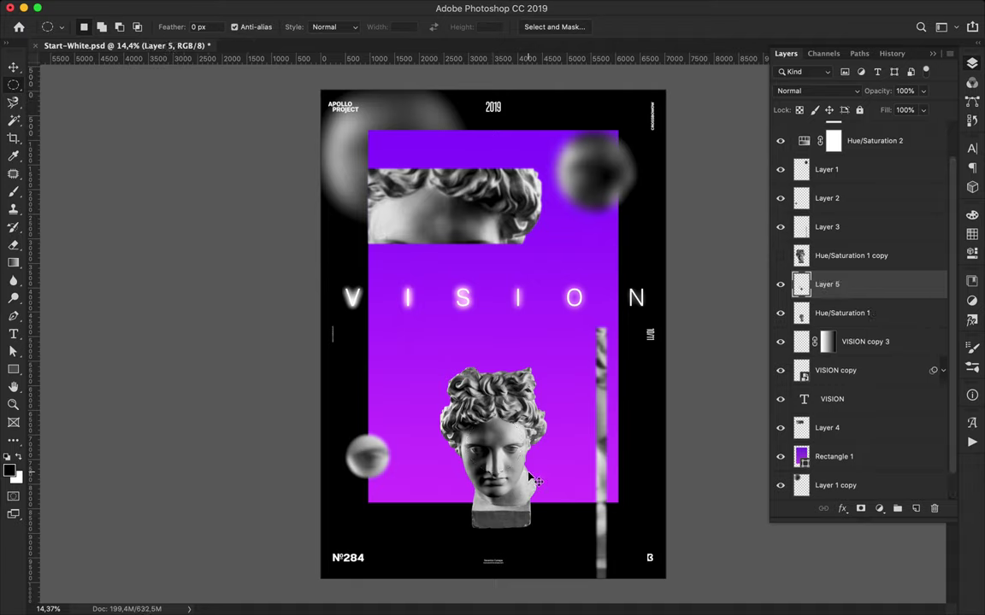
{"action": "key", "text": "ctrl+t"}
{"action": "left_click_drag", "start_coordinate": [494, 417], "coordinate": [503, 292]}
{"action": "key", "text": "Escape"}
{"action": "key", "text": "ctrl+z"}
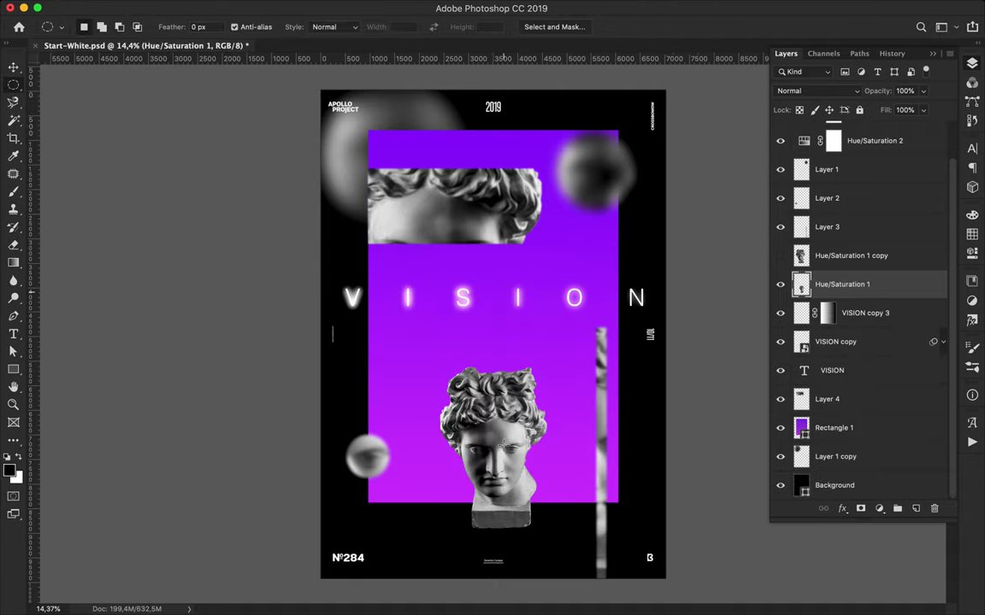
{"action": "key", "text": "v"}
{"action": "left_click_drag", "start_coordinate": [510, 435], "coordinate": [510, 429]}
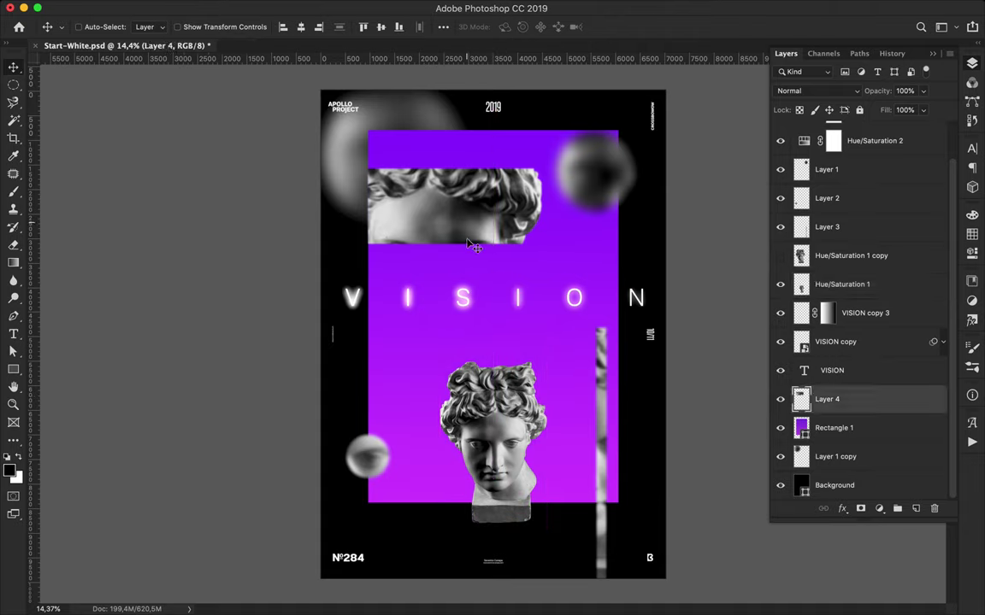
Raise the upper face strip, then try moving the spheres and strip and undo those moves
{"action": "left_click_drag", "start_coordinate": [468, 281], "coordinate": [469, 184]}
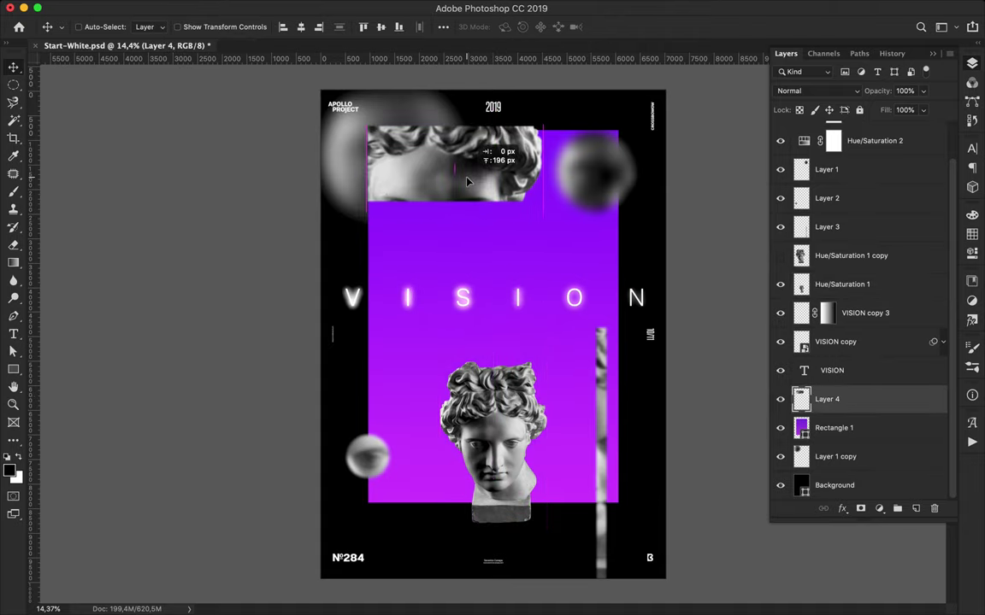
{"action": "left_click_drag", "start_coordinate": [594, 175], "coordinate": [581, 299], "text": "ctrl"}
{"action": "mouse_move", "coordinate": [586, 425]}
{"action": "left_mouse_down", "text": "ctrl"}
{"action": "mouse_move", "coordinate": [590, 447]}
{"action": "mouse_move", "coordinate": [571, 513]}
{"action": "left_mouse_up", "text": "ctrl"}
{"action": "left_click_drag", "start_coordinate": [372, 471], "coordinate": [613, 241], "text": "ctrl"}
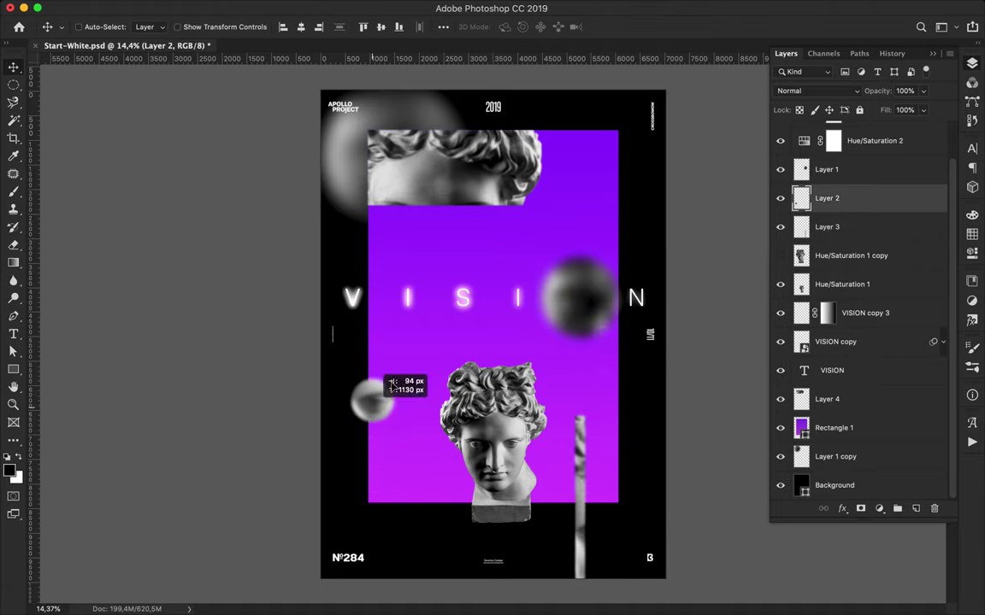
{"action": "key", "text": "ctrl+z"}
{"action": "key", "text": "ctrl+z"}
{"action": "key", "text": "ctrl+z"}
Shift the face strip down slightly and move the dark blurred sphere down and right
{"action": "left_click_drag", "start_coordinate": [521, 137], "coordinate": [522, 167], "text": "ctrl"}
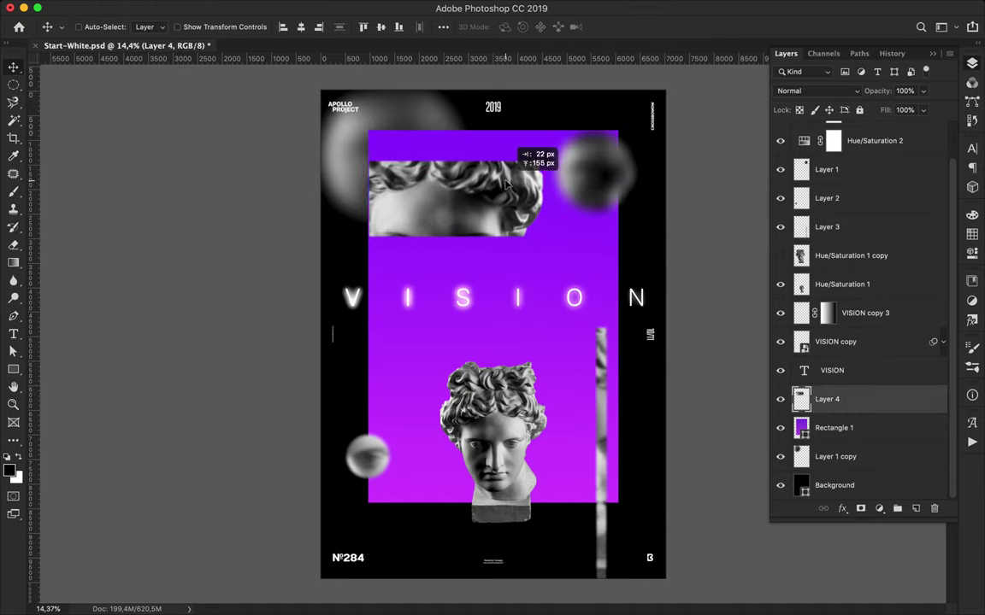
{"action": "left_click", "coordinate": [595, 188], "text": "ctrl"}
{"action": "left_click_drag", "start_coordinate": [596, 188], "coordinate": [606, 226]}
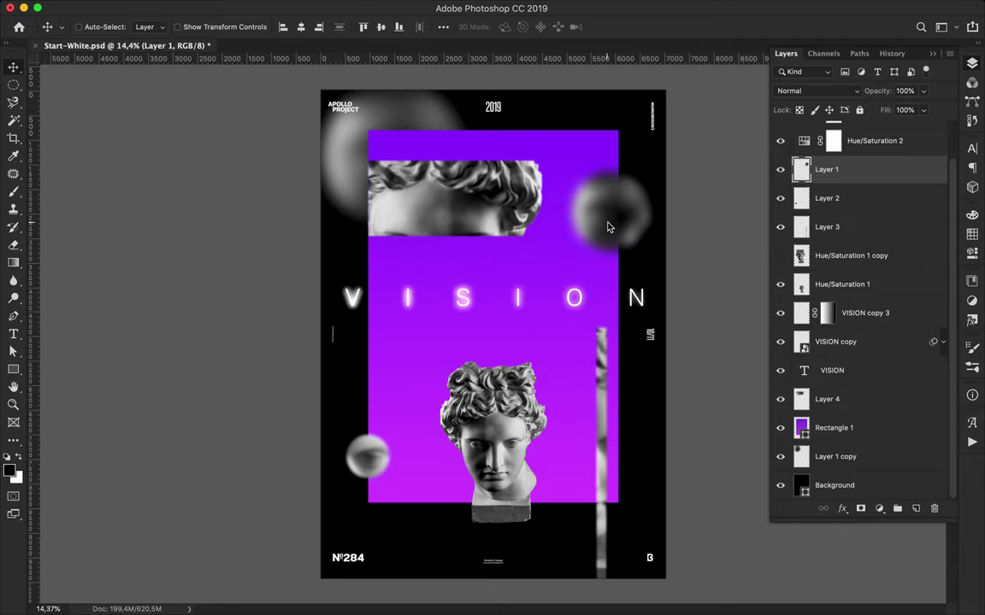
{"action": "left_click_drag", "start_coordinate": [607, 219], "coordinate": [604, 202]}
{"action": "left_click_drag", "start_coordinate": [438, 350], "coordinate": [333, 455], "text": "ctrl"}
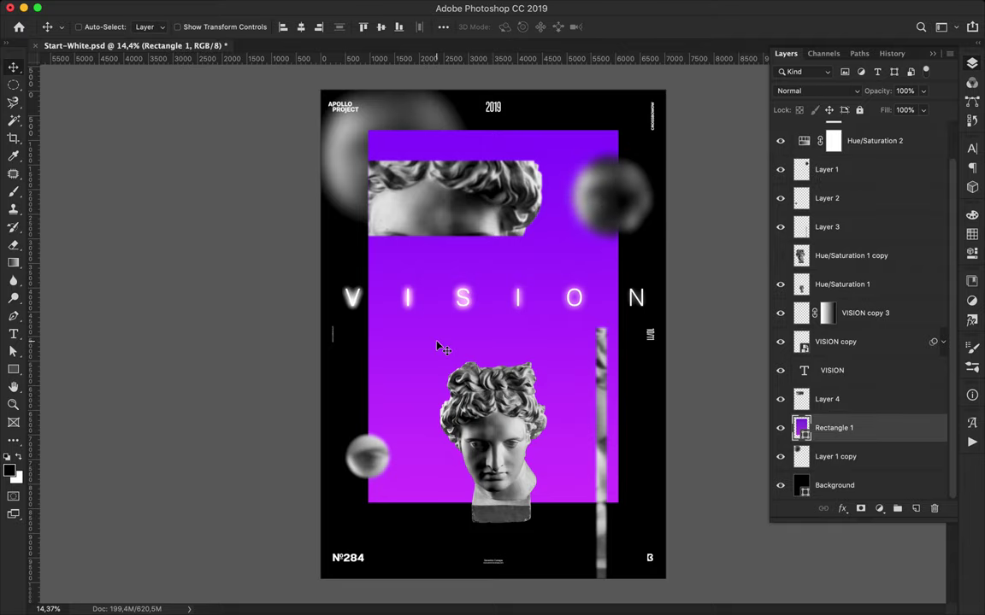
Rotate the rectangle copy 180°, lower it in the stack, and shift it up along the left edge
{"action": "right_click", "coordinate": [836, 429]}
{"action": "left_click", "coordinate": [377, 215]}
{"action": "key", "text": "ctrl+t"}
{"action": "left_click_drag", "start_coordinate": [257, 547], "coordinate": [391, 418]}
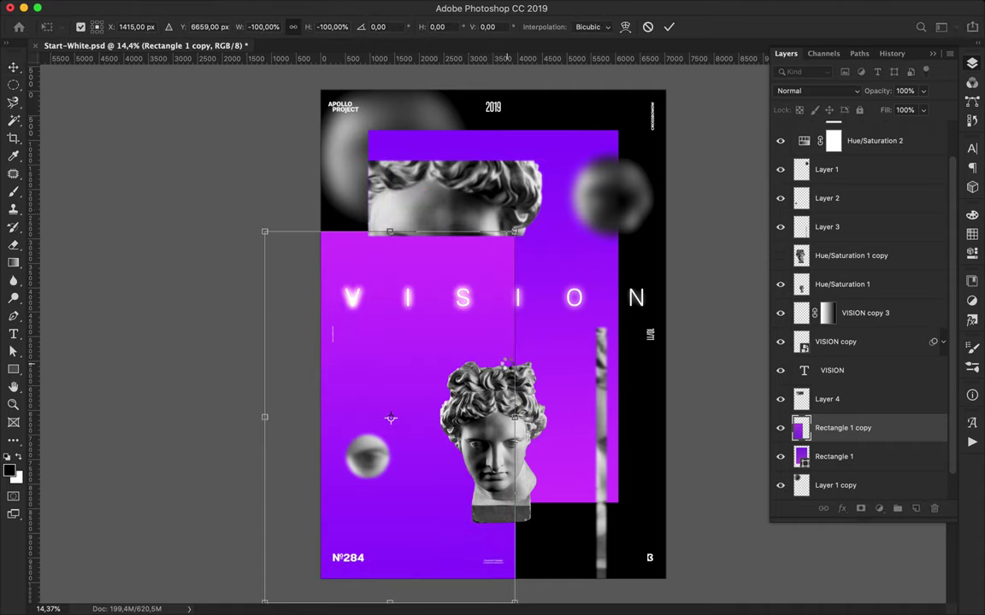
{"action": "key", "text": "Return"}
{"action": "scroll", "coordinate": [845, 434], "scroll_direction": "down", "scroll_amount": 1}
{"action": "key", "text": "ctrl+bracketleft"}
{"action": "key", "text": "ctrl+bracketleft"}
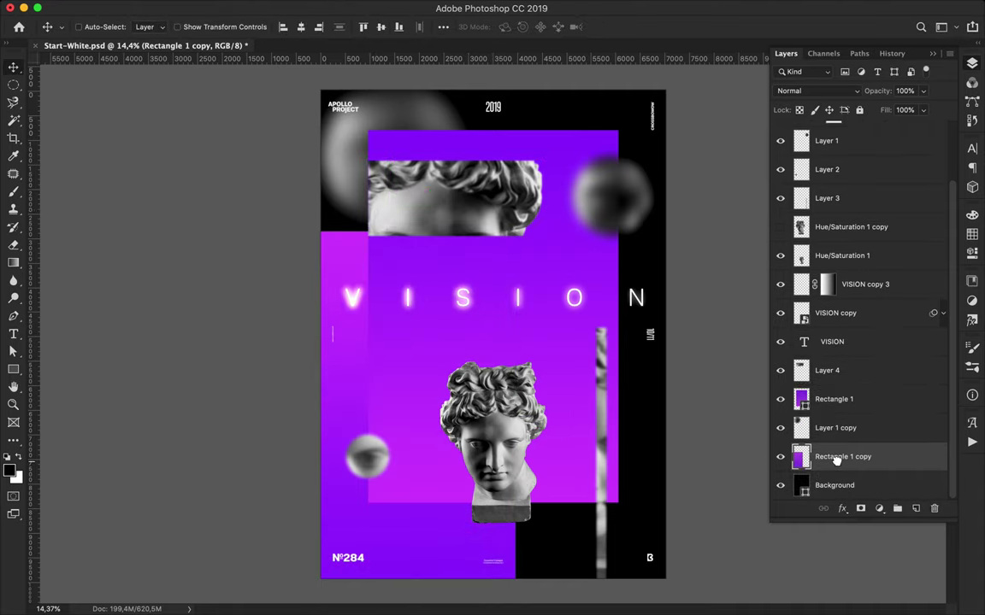
{"action": "key", "text": "ctrl+t"}
{"action": "left_click_drag", "start_coordinate": [344, 418], "coordinate": [344, 313]}
{"action": "key", "text": "Return"}
Try aligning with Rectangle 1 and moving Hue/Saturation 1 below it, then undo the reorder
{"action": "left_click", "coordinate": [408, 391], "text": "ctrl+shift"}
{"action": "left_click", "coordinate": [442, 27]}
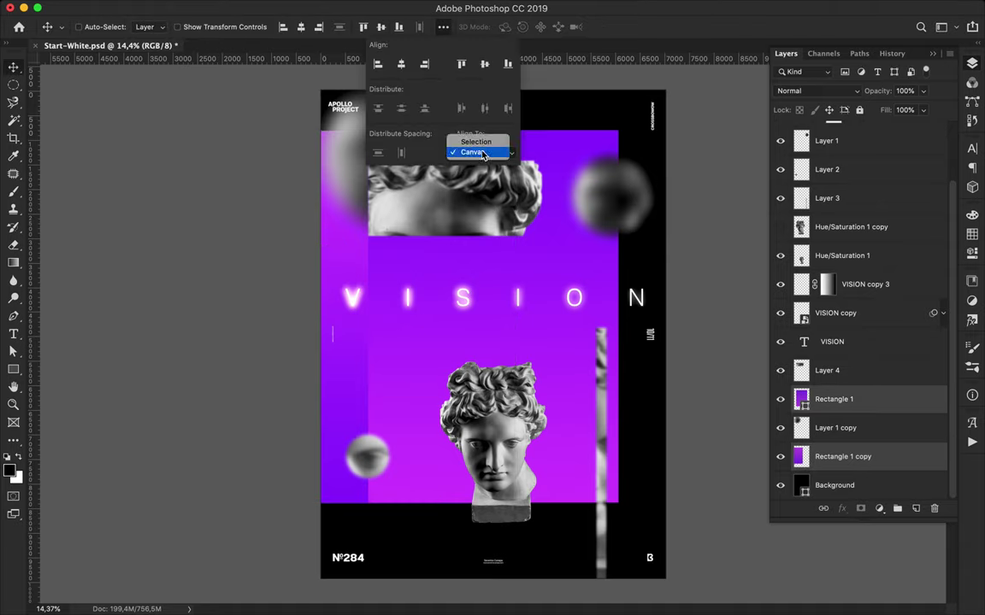
{"action": "left_click", "coordinate": [486, 72]}
{"action": "left_click", "coordinate": [368, 329], "text": "ctrl"}
{"action": "left_click", "coordinate": [816, 261]}
{"action": "left_click_drag", "start_coordinate": [816, 266], "coordinate": [816, 402]}
{"action": "key", "text": "ctrl+z"}
Scatter several copies of the vertical statue strip along the poster's bottom and top edges
{"action": "left_click", "coordinate": [351, 411]}
{"action": "mouse_move", "coordinate": [602, 484]}
{"action": "left_mouse_down", "text": "alt"}
{"action": "mouse_move", "coordinate": [579, 485]}
{"action": "mouse_move", "coordinate": [552, 555]}
{"action": "left_mouse_up", "text": "alt"}
{"action": "left_click_drag", "start_coordinate": [578, 513], "coordinate": [533, 568], "text": "alt"}
{"action": "mouse_move", "coordinate": [533, 530]}
{"action": "left_mouse_down", "text": "alt"}
{"action": "mouse_move", "coordinate": [399, 540]}
{"action": "mouse_move", "coordinate": [365, 120]}
{"action": "left_mouse_up", "text": "alt"}
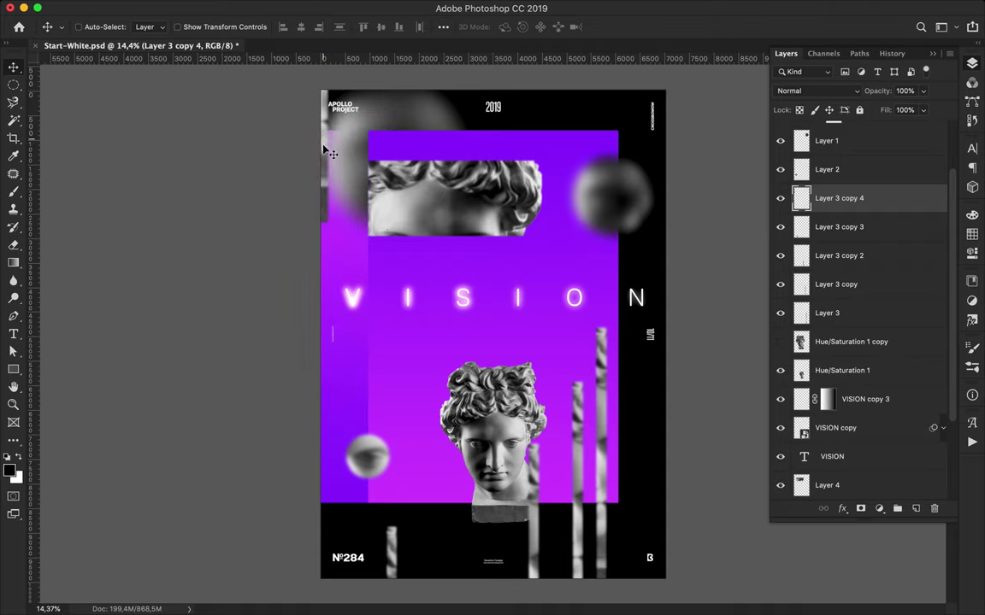
{"action": "mouse_move", "coordinate": [365, 120]}
{"action": "left_mouse_down", "text": "alt"}
{"action": "mouse_move", "coordinate": [382, 107]}
{"action": "mouse_move", "coordinate": [461, 102]}
{"action": "left_mouse_up", "text": "alt"}
{"action": "left_click_drag", "start_coordinate": [461, 102], "coordinate": [525, 102], "text": "alt"}
Draw gradient-filled Rectangle 2 along the right edge and reorder it in the layer stack
{"action": "key", "text": "u"}
{"action": "left_click", "coordinate": [149, 27]}
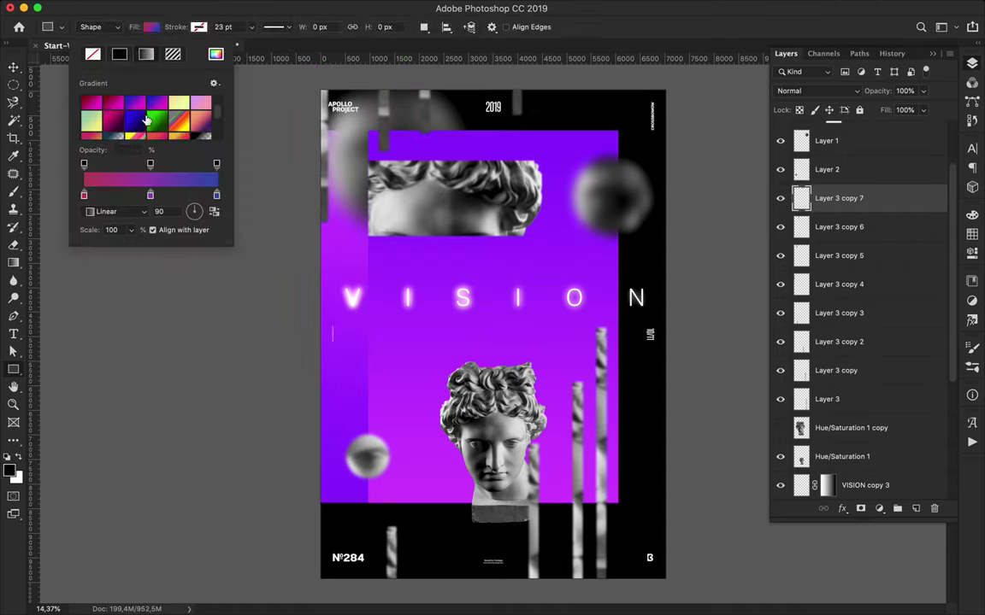
{"action": "left_click_drag", "start_coordinate": [564, 89], "coordinate": [676, 585]}
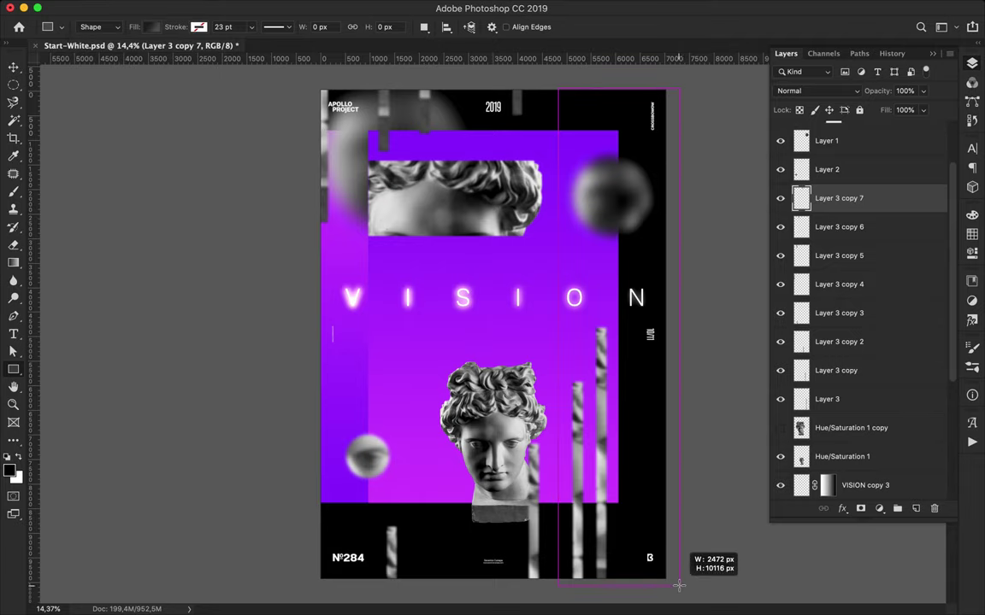
{"action": "key", "text": "v"}
{"action": "mouse_move", "coordinate": [835, 197]}
{"action": "left_mouse_down"}
{"action": "mouse_move", "coordinate": [870, 458]}
{"action": "mouse_move", "coordinate": [846, 459]}
{"action": "mouse_move", "coordinate": [799, 362]}
{"action": "left_mouse_up"}
{"action": "left_click_drag", "start_coordinate": [600, 272], "coordinate": [650, 272]}
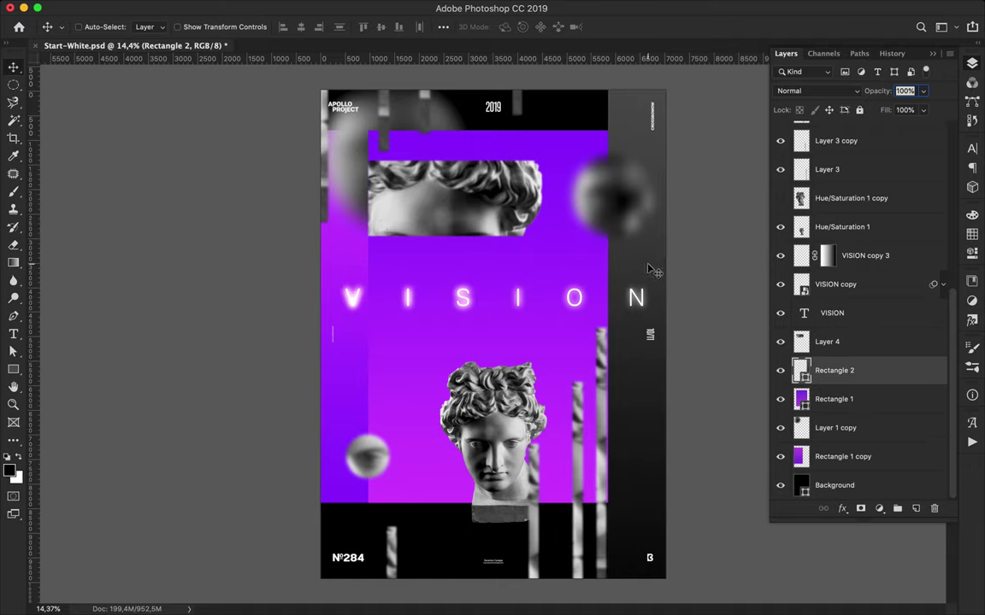
Add a Hue/Saturation adjustment above Rectangle 1 with Hue -83, turning the purple panel cyan
{"action": "left_click", "coordinate": [834, 399]}
{"action": "left_click", "coordinate": [879, 509]}
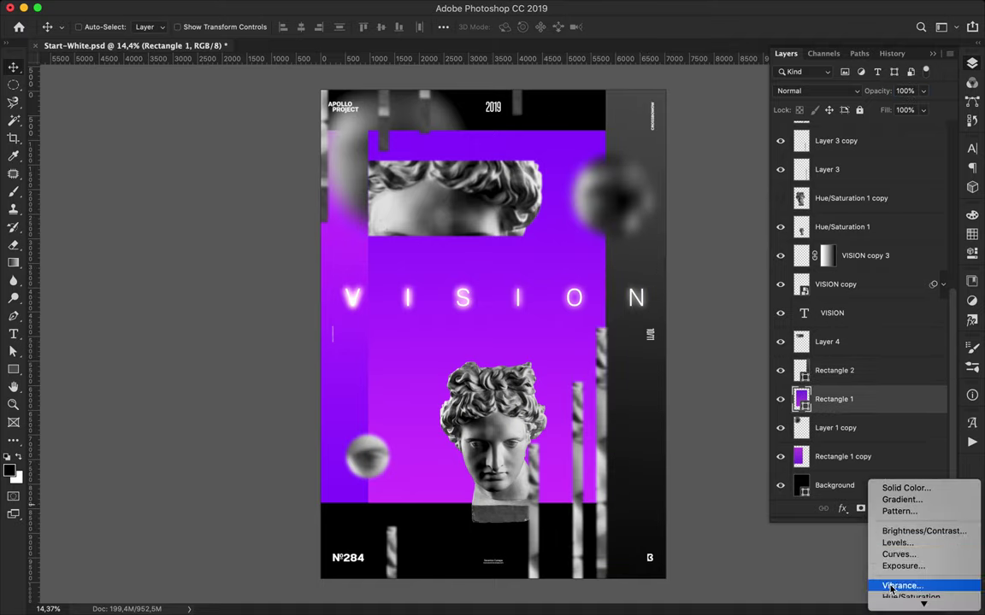
{"action": "left_click", "coordinate": [912, 561]}
{"action": "mouse_move", "coordinate": [845, 297]}
{"action": "left_mouse_down"}
{"action": "mouse_move", "coordinate": [780, 294]}
{"action": "mouse_move", "coordinate": [792, 299]}
{"action": "left_mouse_up"}
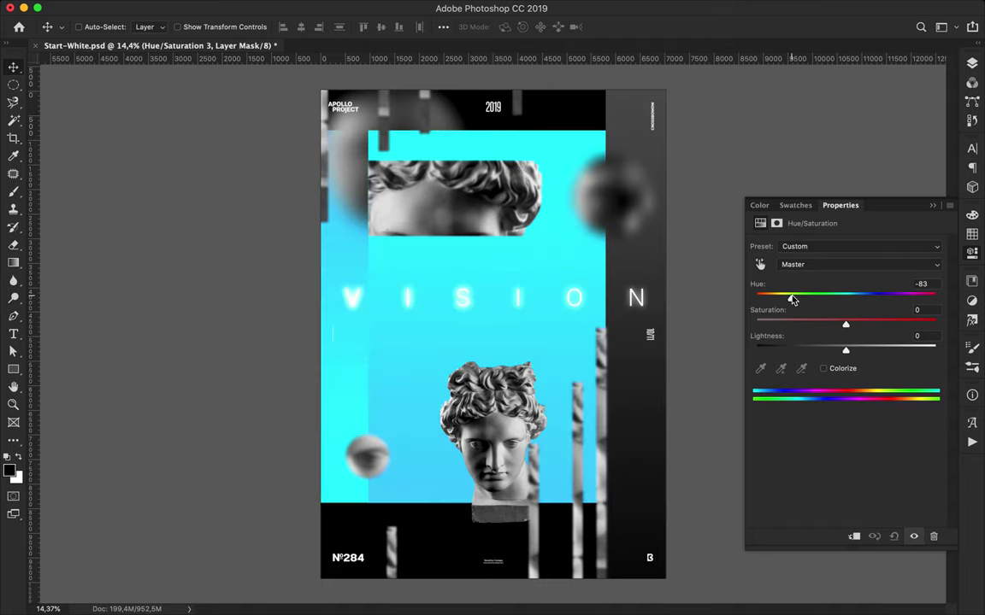
{"action": "left_click", "coordinate": [764, 167]}
{"action": "right_click", "coordinate": [722, 250]}
{"action": "left_click", "coordinate": [699, 213]}
Alt-drag a copy of the blurred spheres to the lower right and move it above Layer 3 copy
{"action": "left_click", "coordinate": [338, 188]}
{"action": "left_click_drag", "start_coordinate": [338, 189], "coordinate": [567, 365]}
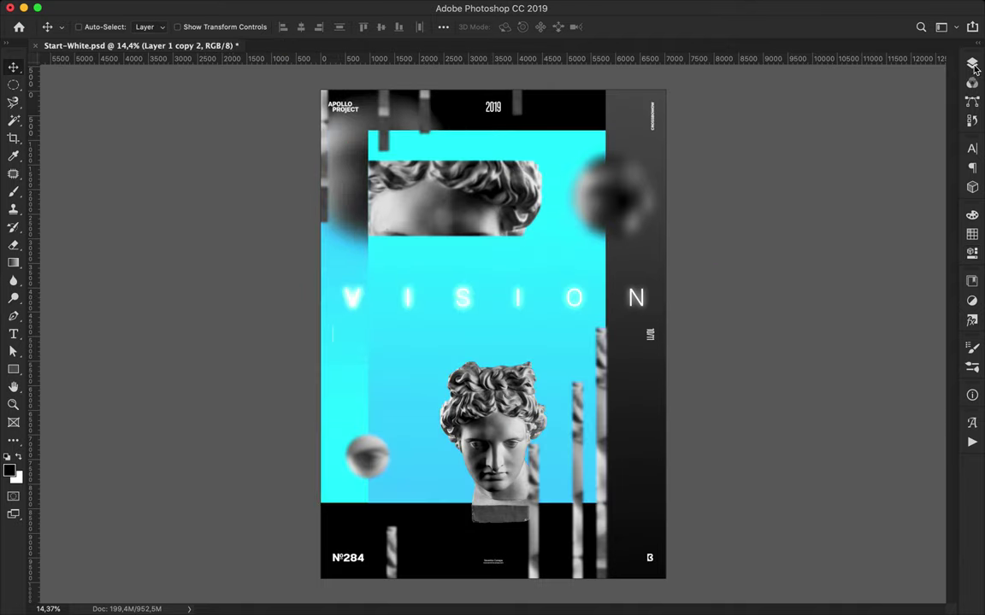
{"action": "left_click", "coordinate": [971, 63]}
{"action": "left_click_drag", "start_coordinate": [648, 462], "coordinate": [633, 487]}
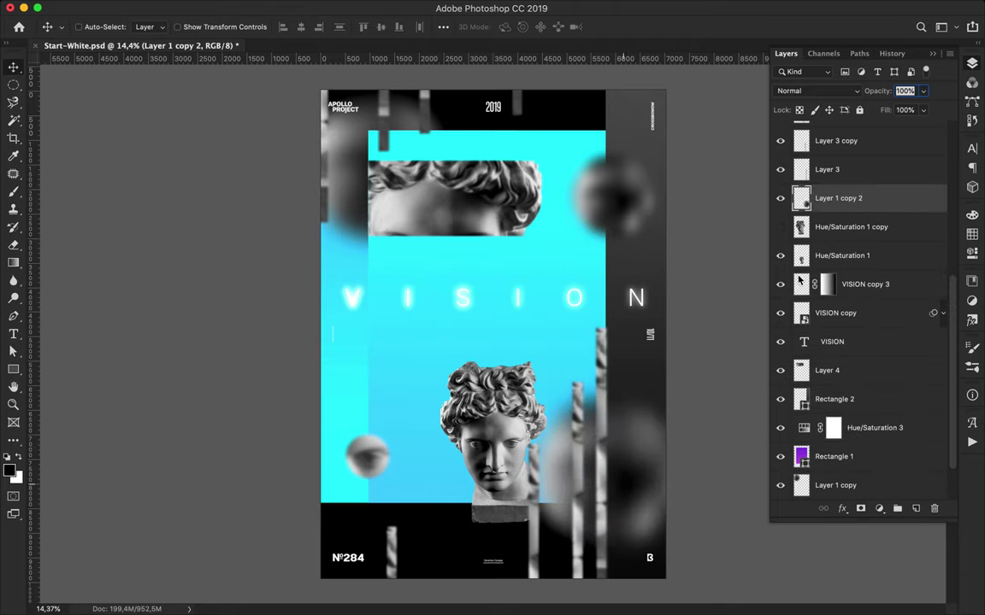
{"action": "mouse_move", "coordinate": [838, 197]}
{"action": "left_mouse_down"}
{"action": "mouse_move", "coordinate": [856, 216]}
{"action": "mouse_move", "coordinate": [856, 266]}
{"action": "left_mouse_up"}
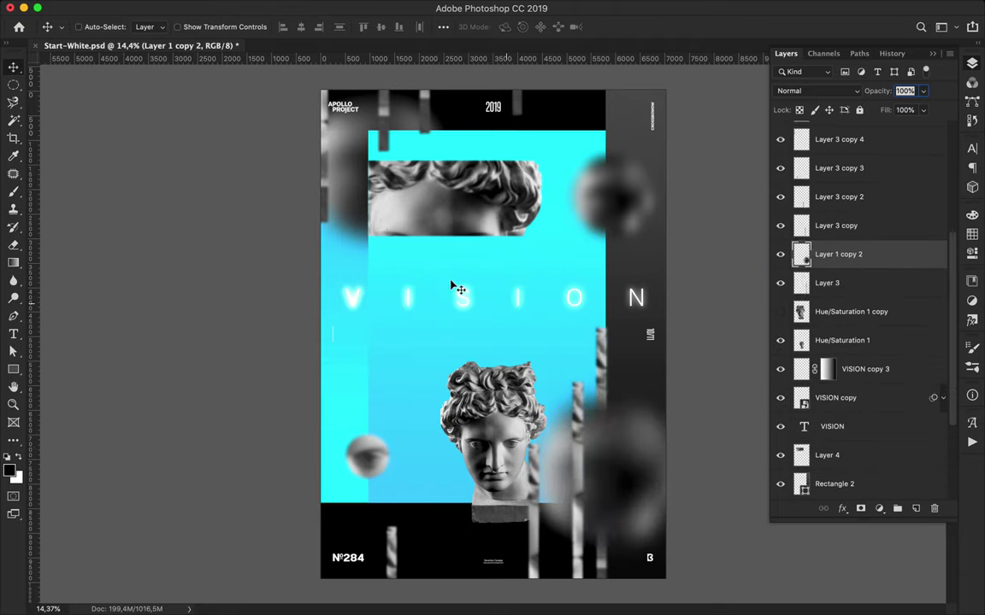
{"action": "scroll", "coordinate": [820, 342], "scroll_direction": "down", "scroll_amount": 2}
{"action": "scroll", "coordinate": [821, 342], "scroll_direction": "down", "scroll_amount": 2}
{"action": "left_click", "coordinate": [833, 404]}
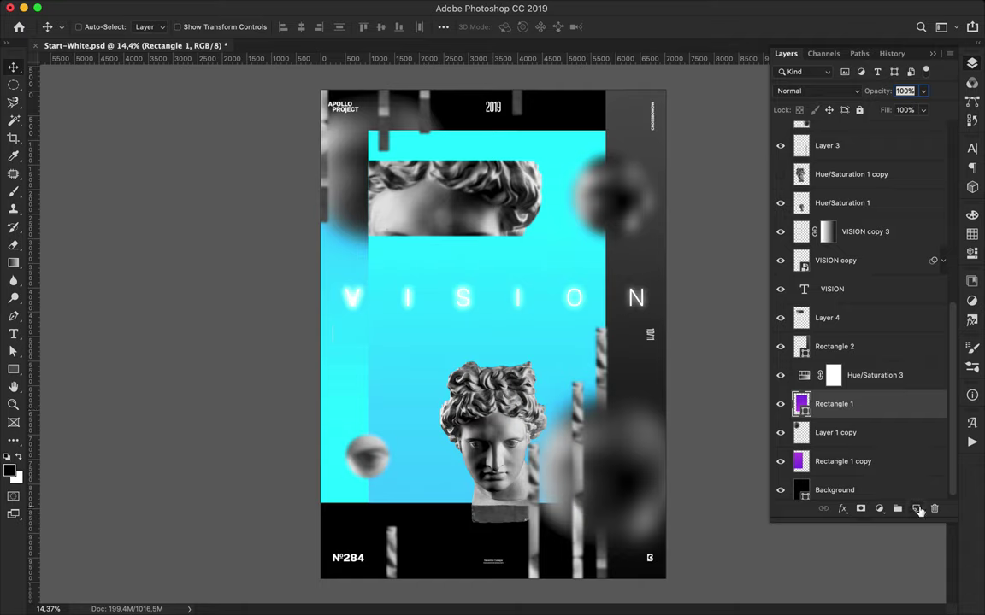
Add a vertical gradient layer clipped to the flipped rectangle copy, in Multiply at 16% fill
{"action": "left_click", "coordinate": [919, 510]}
{"action": "key", "text": "ctrl+z"}
{"action": "left_click", "coordinate": [843, 462]}
{"action": "left_click", "coordinate": [916, 510]}
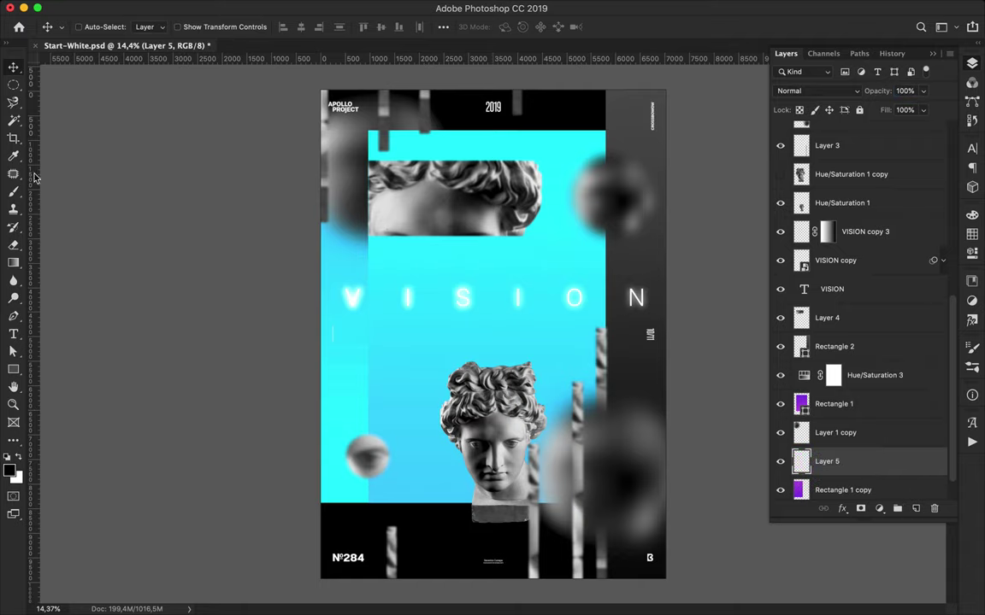
{"action": "key", "text": "g"}
{"action": "left_click_drag", "start_coordinate": [364, 511], "coordinate": [363, 512]}
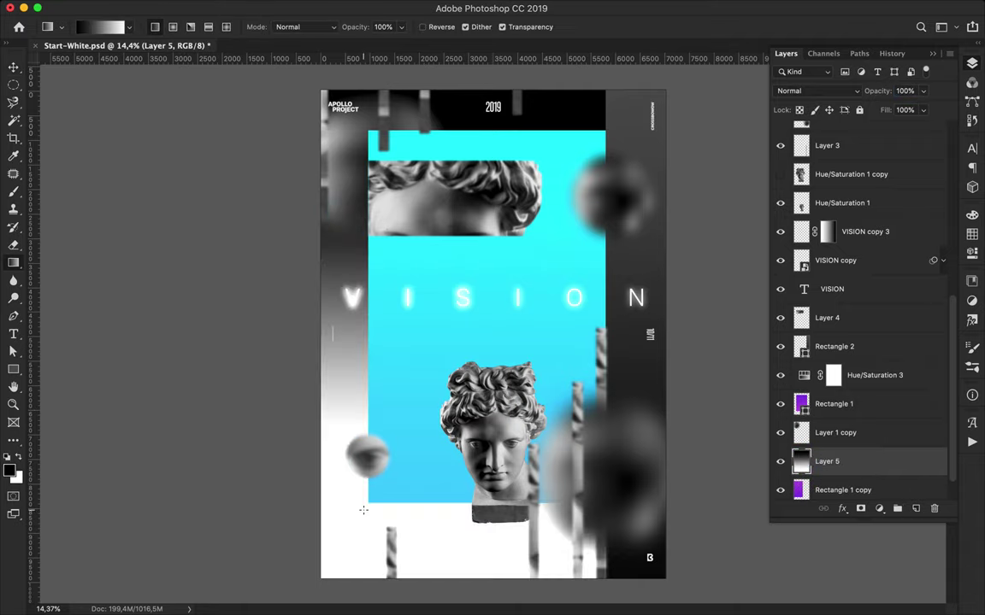
{"action": "left_click", "coordinate": [812, 475], "text": "alt"}
{"action": "left_click", "coordinate": [816, 91]}
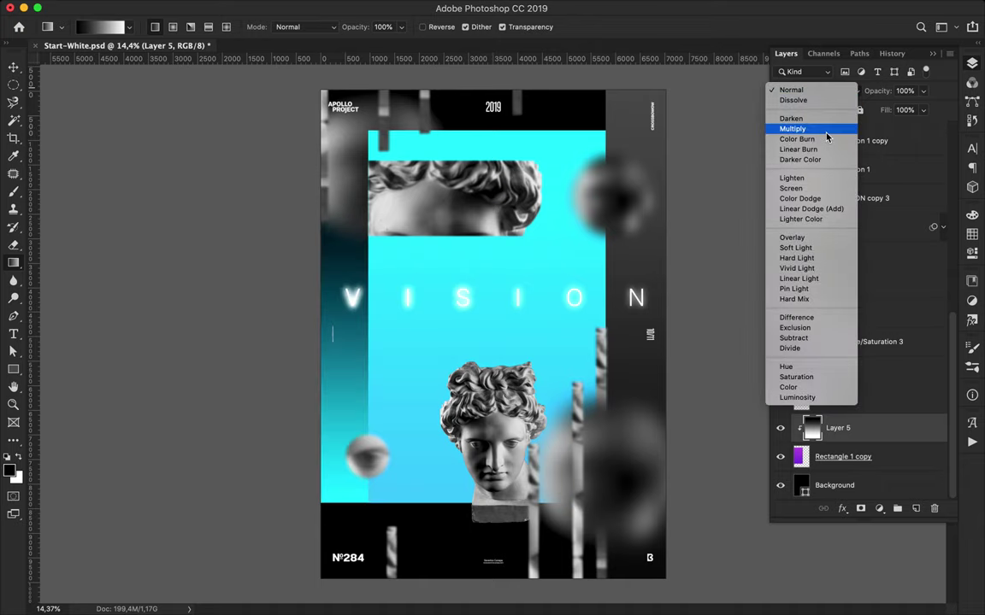
{"action": "left_click", "coordinate": [792, 128]}
{"action": "left_click_drag", "start_coordinate": [923, 110], "coordinate": [872, 128]}
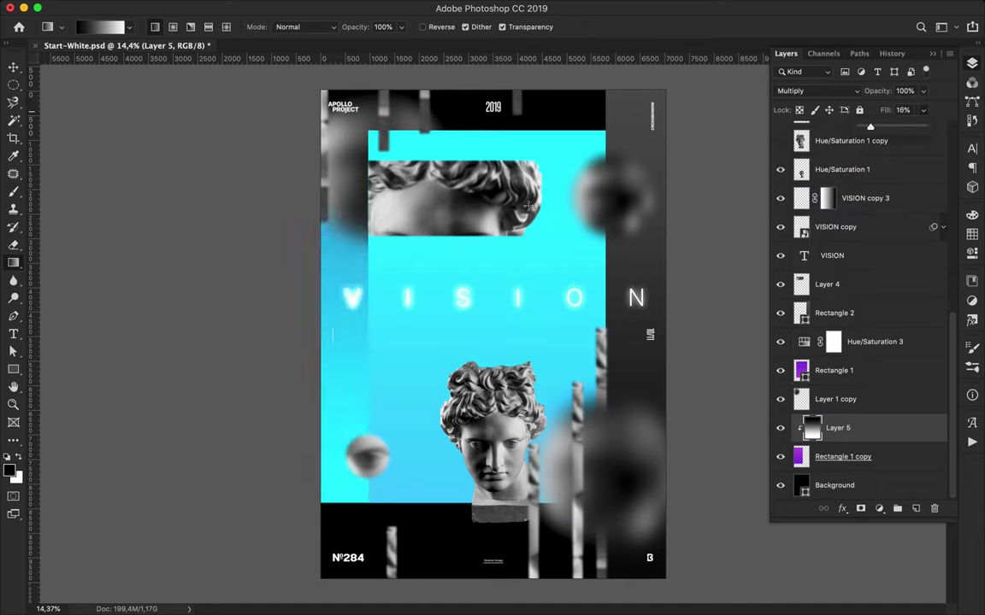
{"action": "key", "text": "v"}
Set the VISION copy text layer's blend mode to Subtract
{"action": "left_click", "coordinate": [402, 227], "text": "ctrl"}
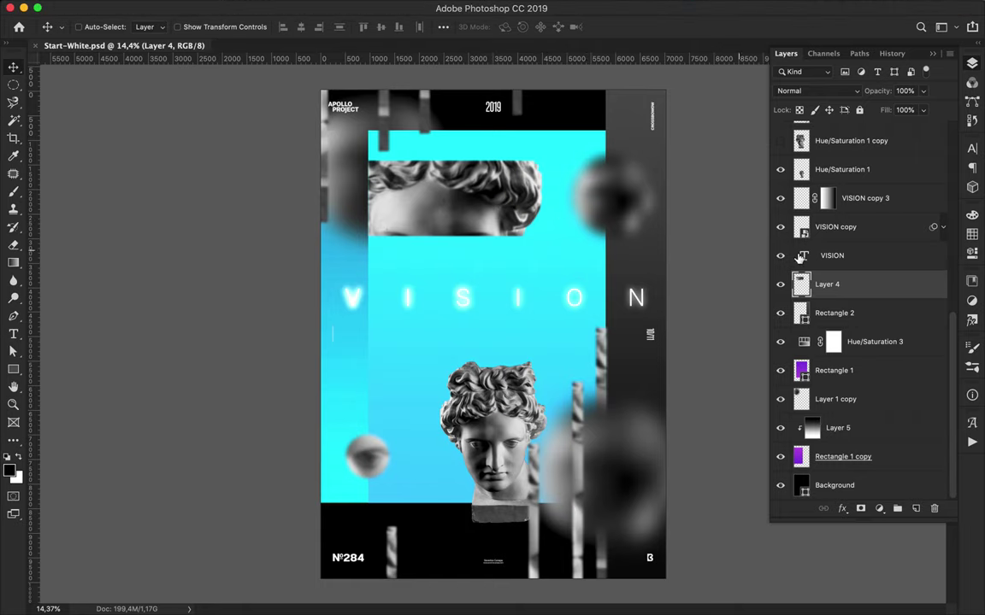
{"action": "left_click", "coordinate": [835, 227]}
{"action": "left_click", "coordinate": [816, 90]}
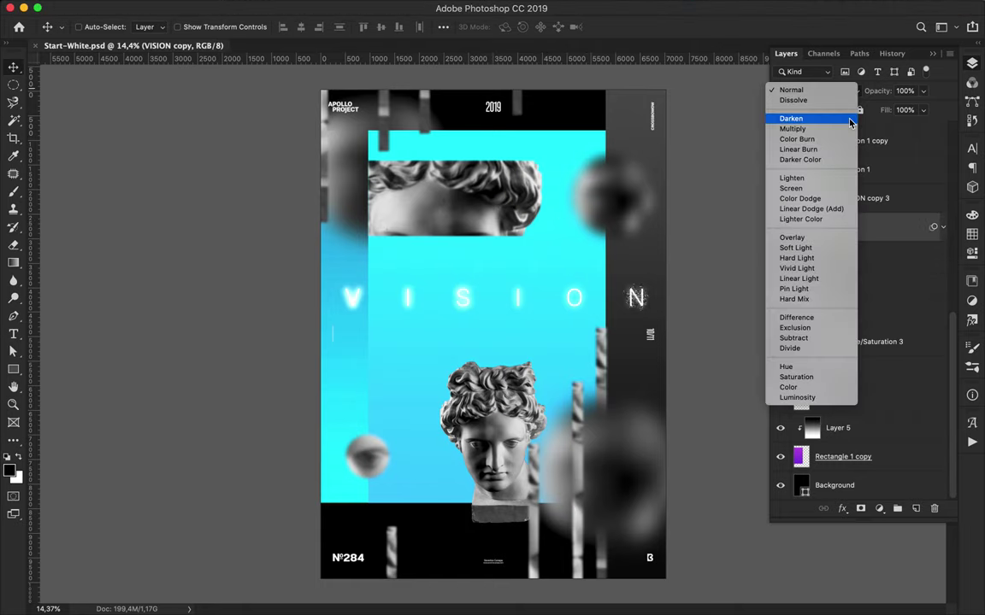
{"action": "left_click", "coordinate": [828, 339]}
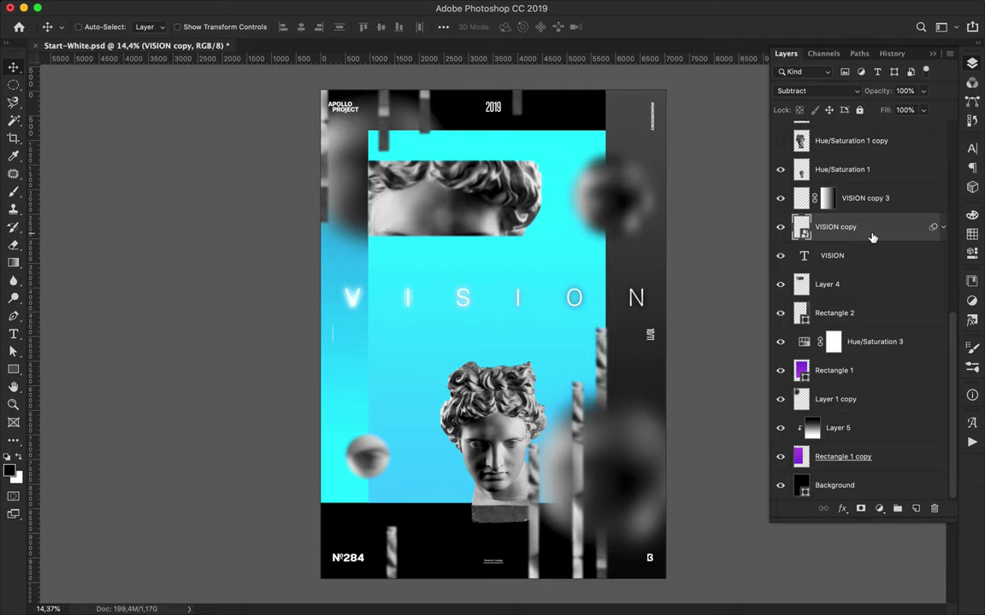
Alt-drag a copy of Hue/Saturation 3 down onto Rectangle 1 copy
{"action": "left_click", "coordinate": [384, 341]}
{"action": "left_click", "coordinate": [940, 343]}
{"action": "left_click_drag", "start_coordinate": [870, 343], "coordinate": [863, 459]}
{"action": "left_click", "coordinate": [872, 341]}
{"action": "left_click", "coordinate": [877, 373], "text": "shift"}
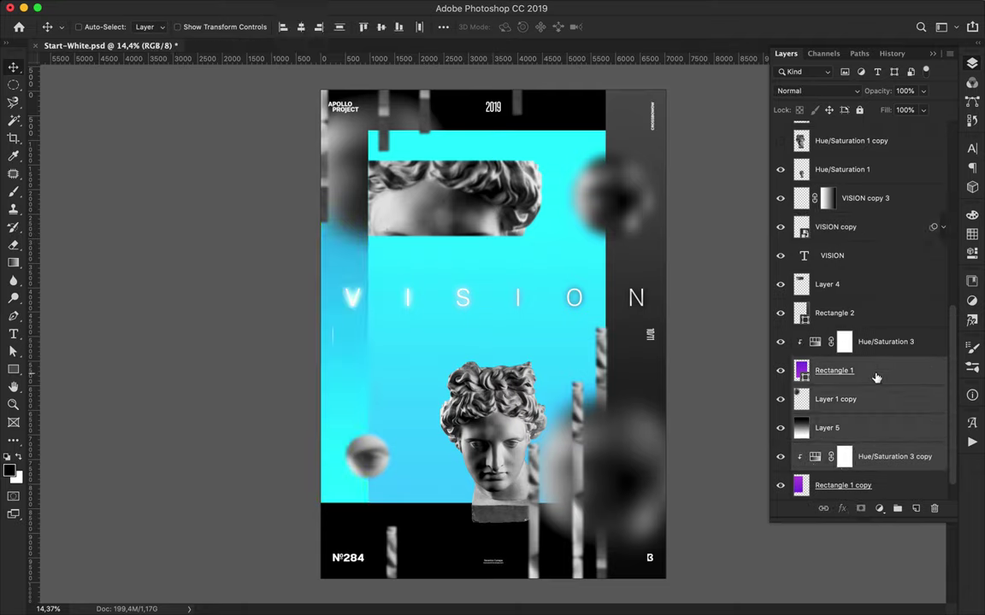
Merge Hue/Saturation 3 into the cyan rectangle, duplicate it, and try rotating the copy
{"action": "key", "text": "ctrl+e"}
{"action": "key", "text": "ctrl+j"}
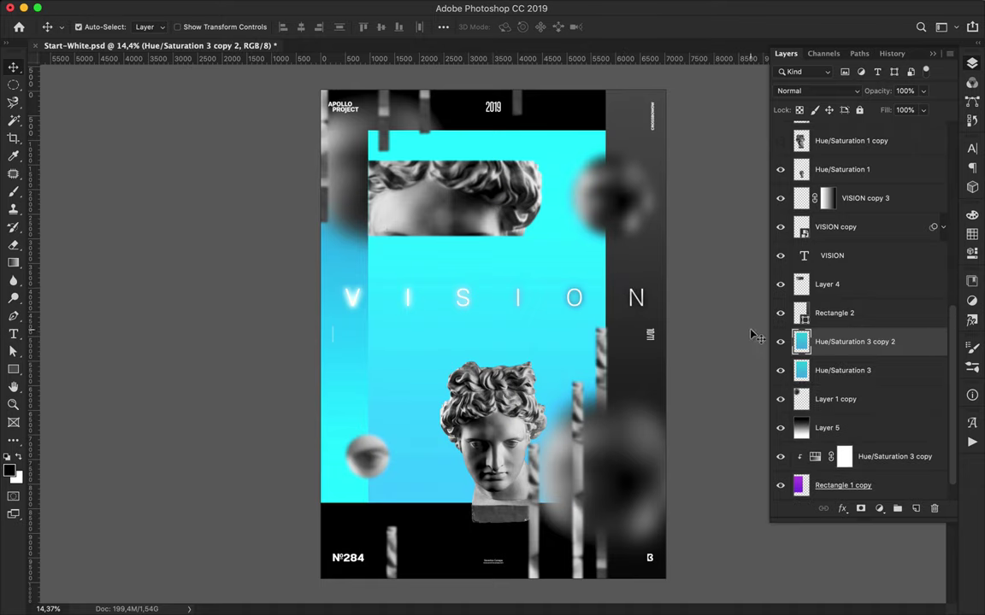
{"action": "key", "text": "ctrl+t"}
{"action": "left_click_drag", "start_coordinate": [624, 128], "coordinate": [576, 154]}
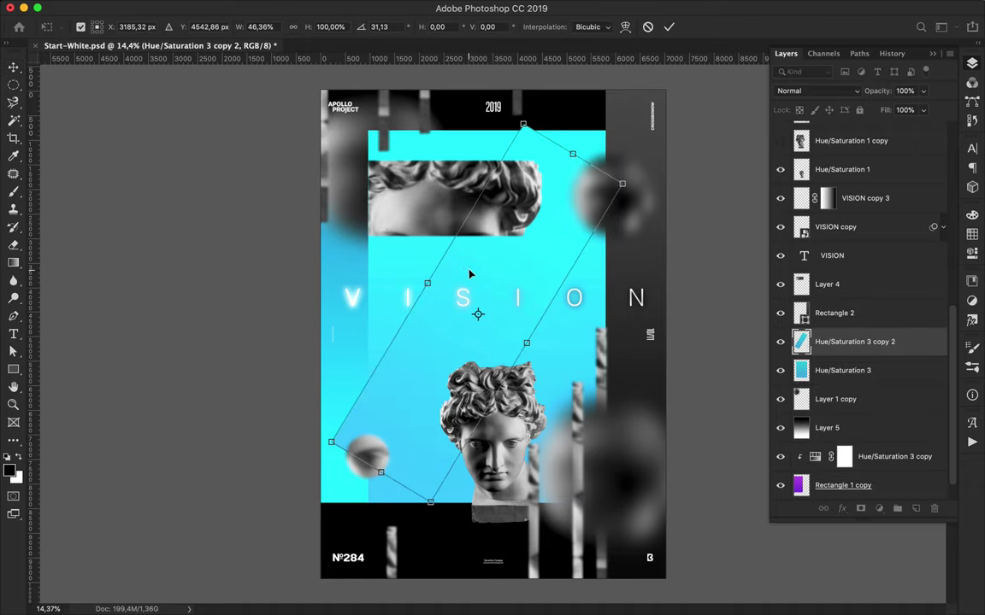
{"action": "key", "text": "Return"}
{"action": "key", "text": "ctrl+t"}
{"action": "left_click_drag", "start_coordinate": [635, 297], "coordinate": [739, 386]}
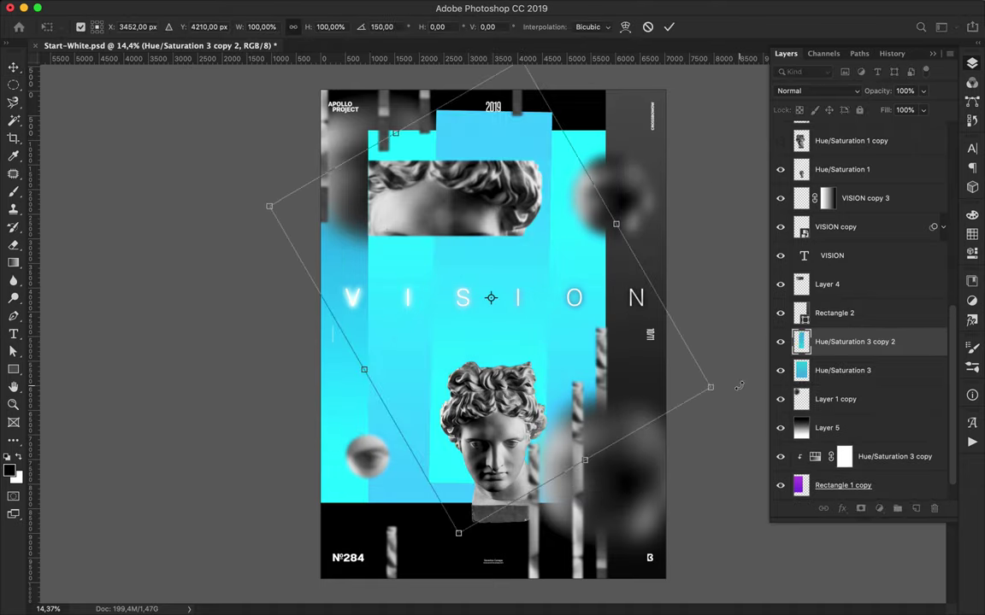
{"action": "key", "text": "Return"}
Delete the extra Hue/Saturation 3 copy 3 and restore copy 2 as a straight strip
{"action": "mouse_move", "coordinate": [513, 268]}
{"action": "left_mouse_down"}
{"action": "mouse_move", "coordinate": [576, 263]}
{"action": "mouse_move", "coordinate": [430, 348]}
{"action": "left_mouse_up"}
{"action": "key", "text": "ctrl+j"}
{"action": "key", "text": "ctrl+t"}
{"action": "right_click", "coordinate": [431, 345]}
{"action": "key", "text": "Escape"}
{"action": "key", "text": "Escape"}
{"action": "key", "text": "Delete"}
{"action": "key", "text": "ctrl+t"}
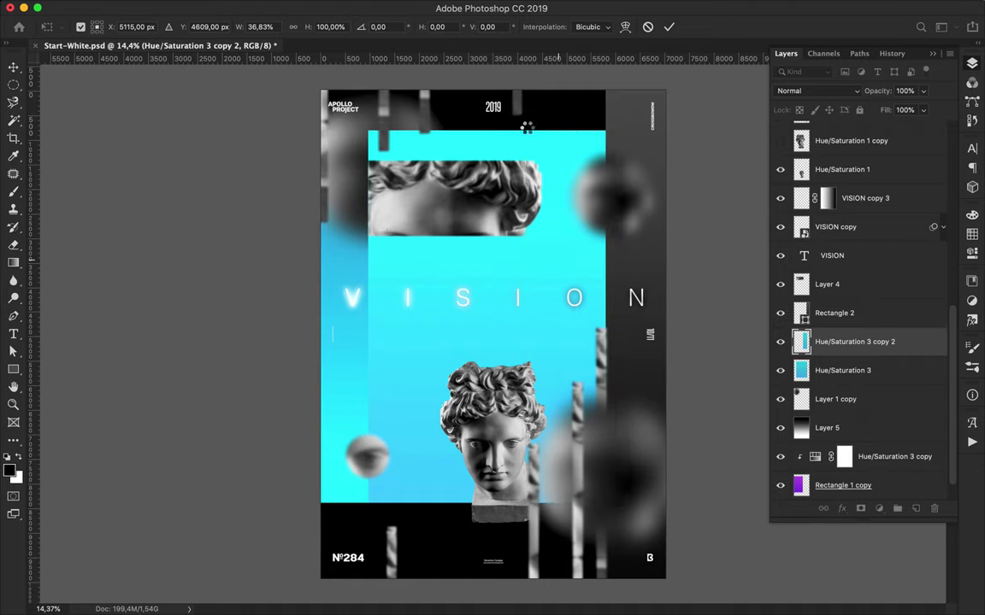
{"action": "key", "text": "Escape"}
Shift the cyan strip about 339 px right and stretch it up to the poster top
{"action": "left_click_drag", "start_coordinate": [496, 205], "coordinate": [538, 207]}
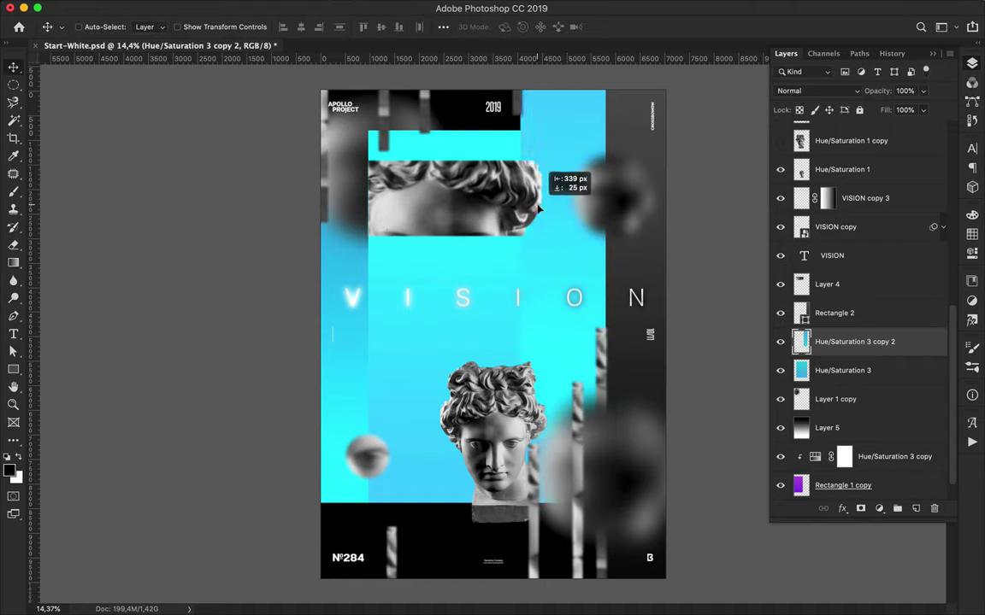
{"action": "key", "text": "ctrl+t"}
{"action": "left_click_drag", "start_coordinate": [568, 512], "coordinate": [568, 506]}
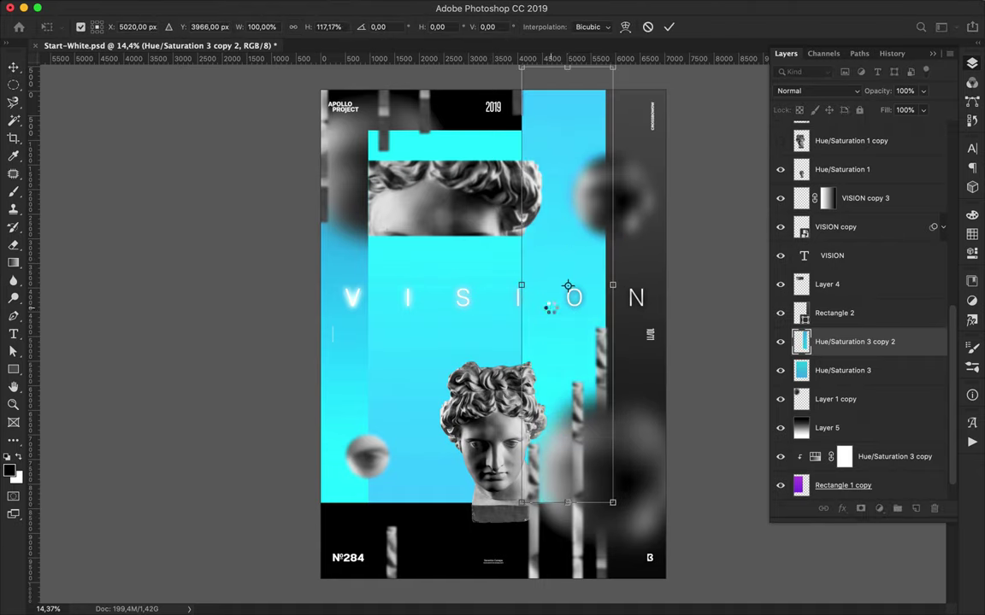
{"action": "key", "text": "Return"}
Move a duplicate of the strip left and warp it into a curved cyan blob
{"action": "left_click_drag", "start_coordinate": [552, 312], "coordinate": [440, 281]}
{"action": "key", "text": "ctrl+t"}
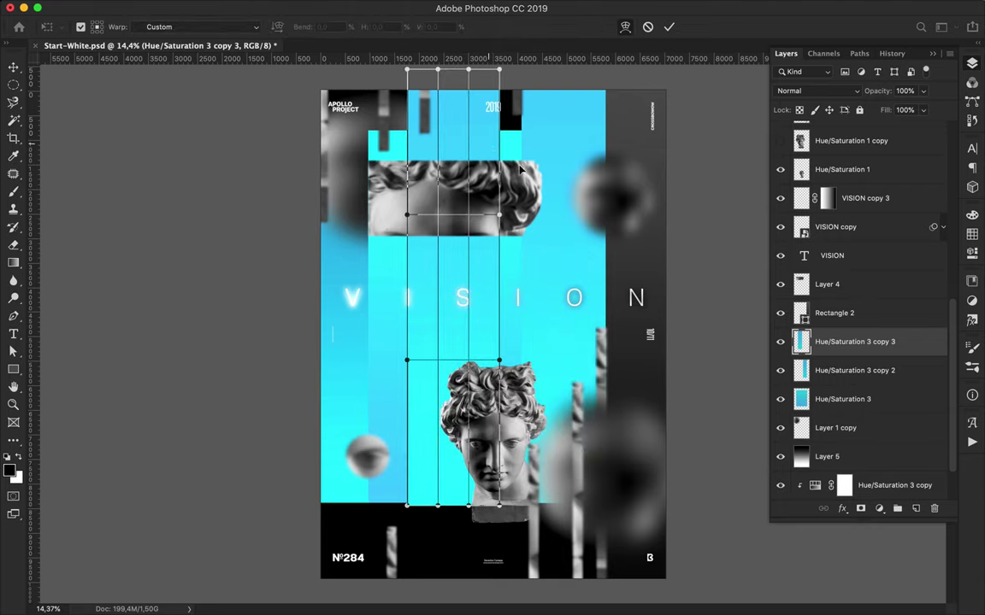
{"action": "left_click_drag", "start_coordinate": [504, 157], "coordinate": [473, 174]}
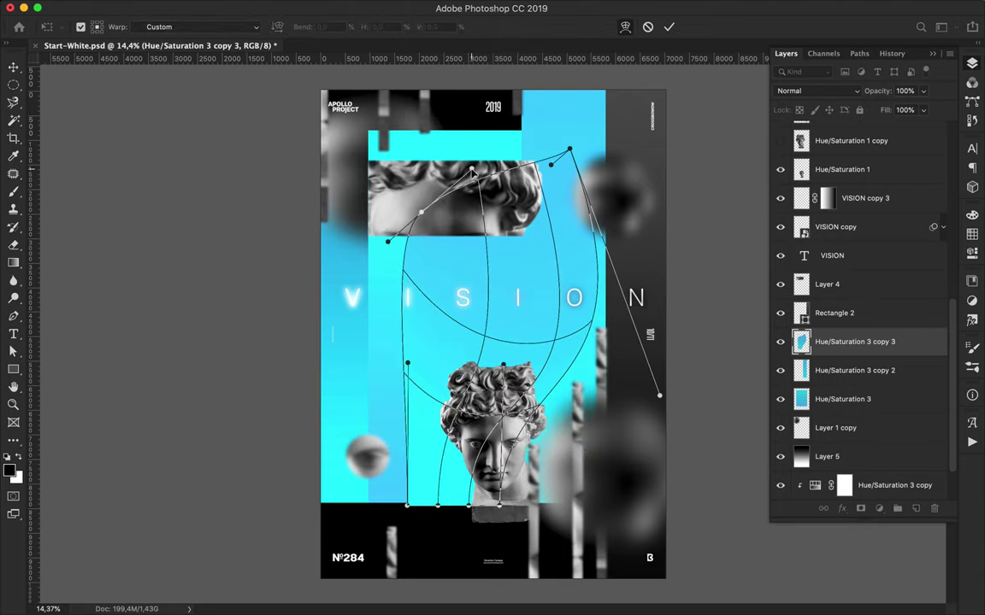
{"action": "left_click_drag", "start_coordinate": [472, 173], "coordinate": [551, 115]}
{"action": "left_click_drag", "start_coordinate": [407, 505], "coordinate": [476, 512]}
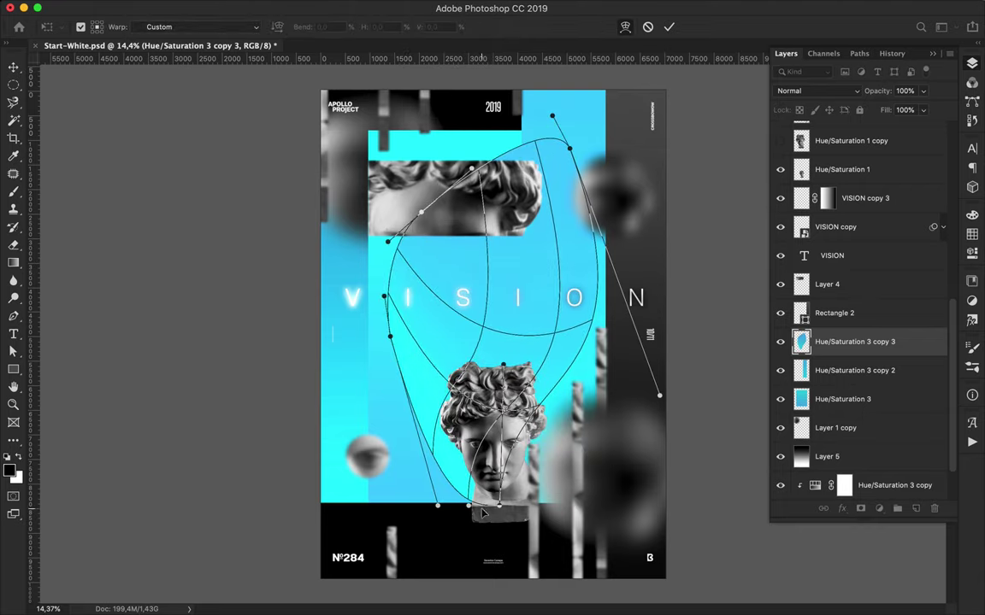
{"action": "mouse_move", "coordinate": [504, 368]}
{"action": "left_mouse_down"}
{"action": "mouse_move", "coordinate": [420, 436]}
{"action": "mouse_move", "coordinate": [521, 268]}
{"action": "left_mouse_up"}
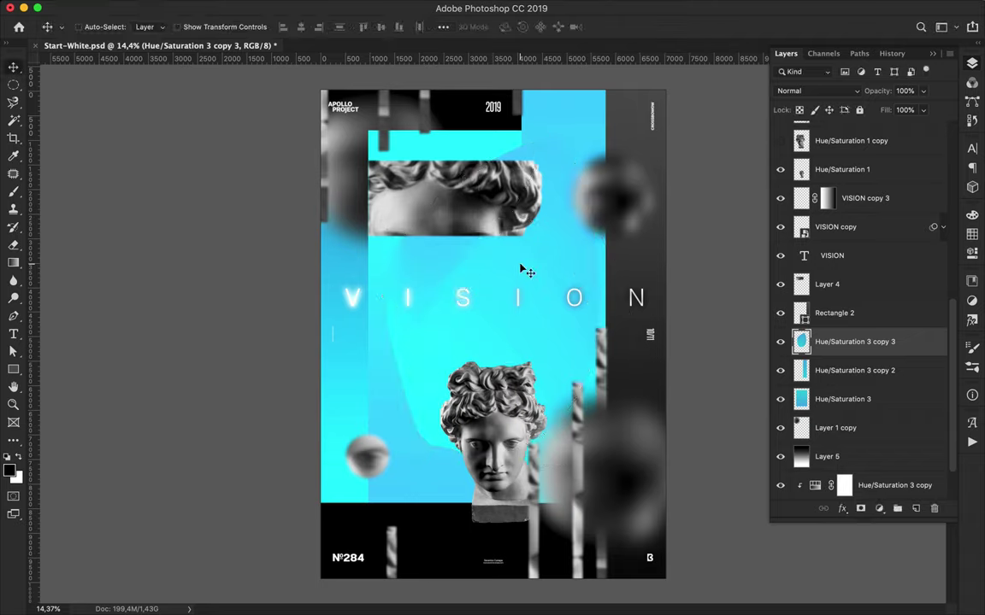
Duplicate the cyan blob and apply Add Noise at about 47%
{"action": "key", "text": "super+j"}
{"action": "left_click", "coordinate": [367, 7]}
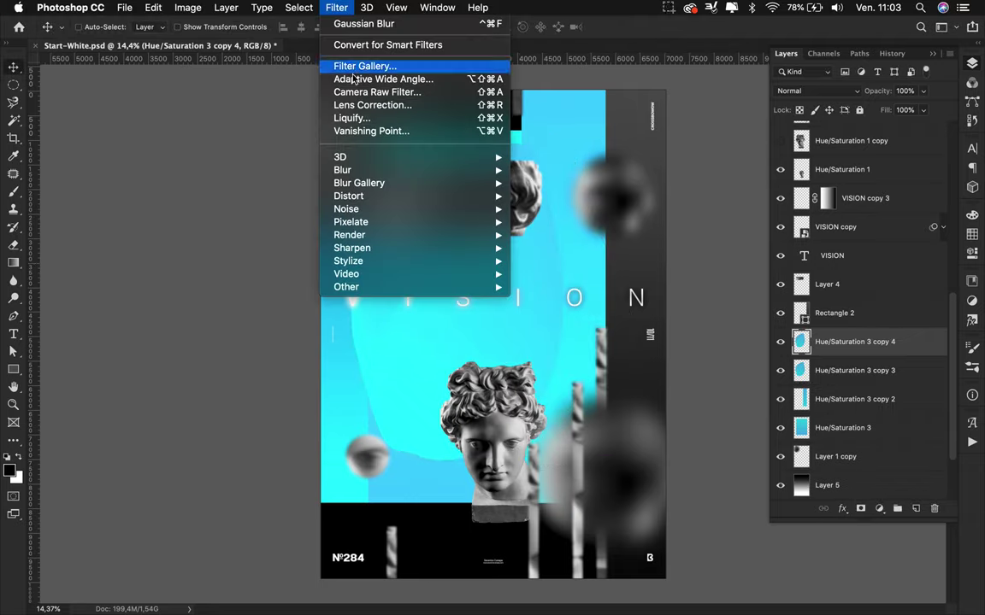
{"action": "left_click", "coordinate": [539, 161]}
{"action": "left_click_drag", "start_coordinate": [44, 198], "coordinate": [39, 198]}
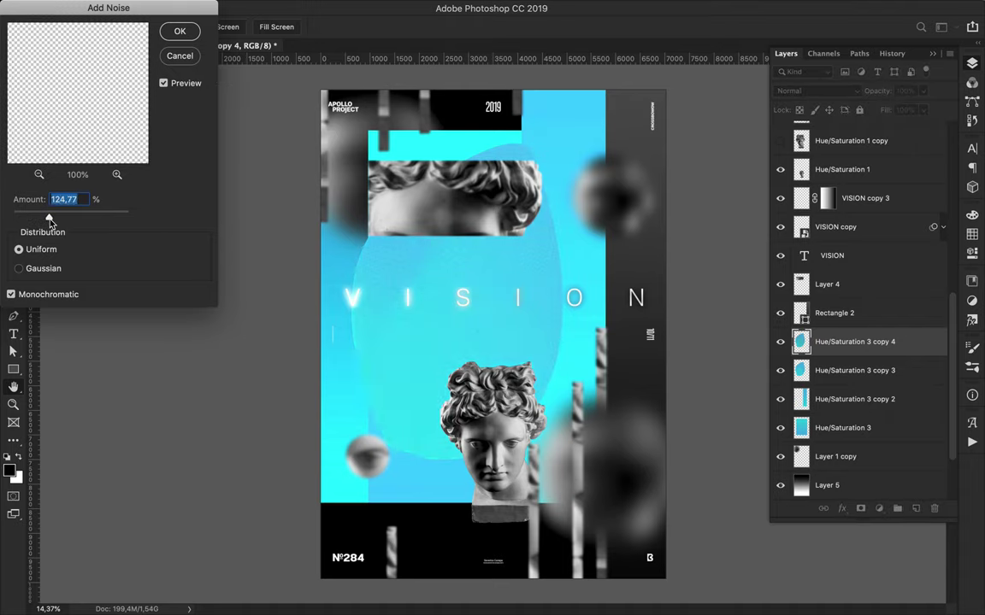
{"action": "left_click", "coordinate": [181, 36]}
Set the noisy copy to Lighter Color at 69% fill and add an empty Layer 6
{"action": "left_click", "coordinate": [816, 90]}
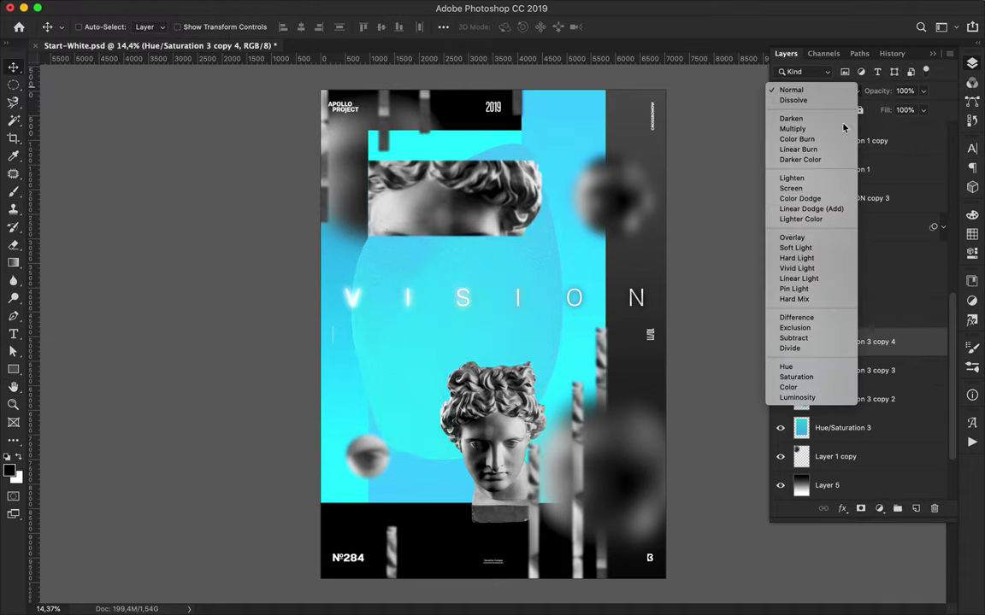
{"action": "left_click", "coordinate": [808, 219]}
{"action": "type", "text": "69"}
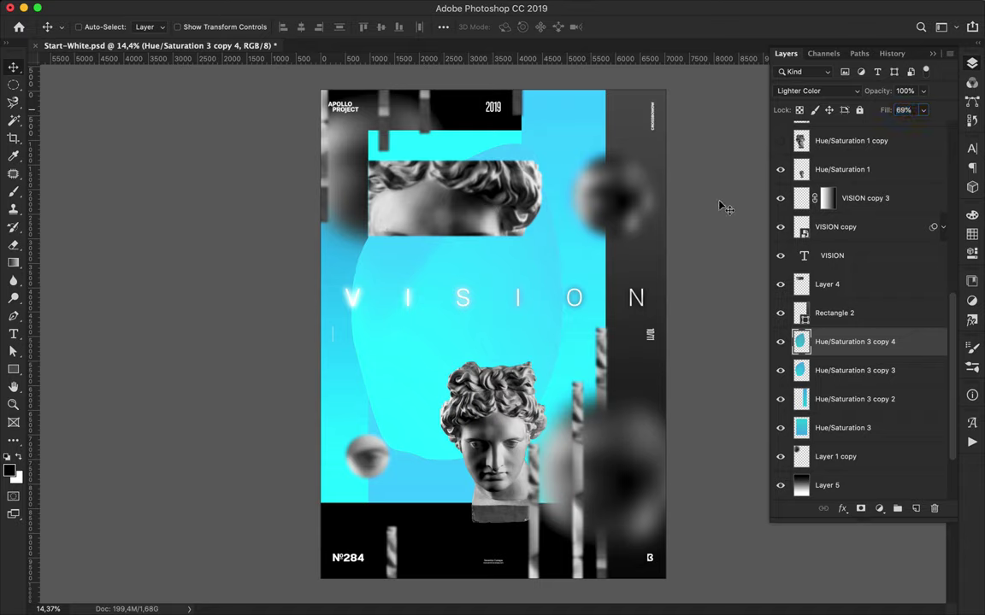
{"action": "key", "text": "ctrl+shift+alt+n"}
Fill Layer 6 with a black-to-white gradient, copy it under the blob, and delete the original
{"action": "key", "text": "g"}
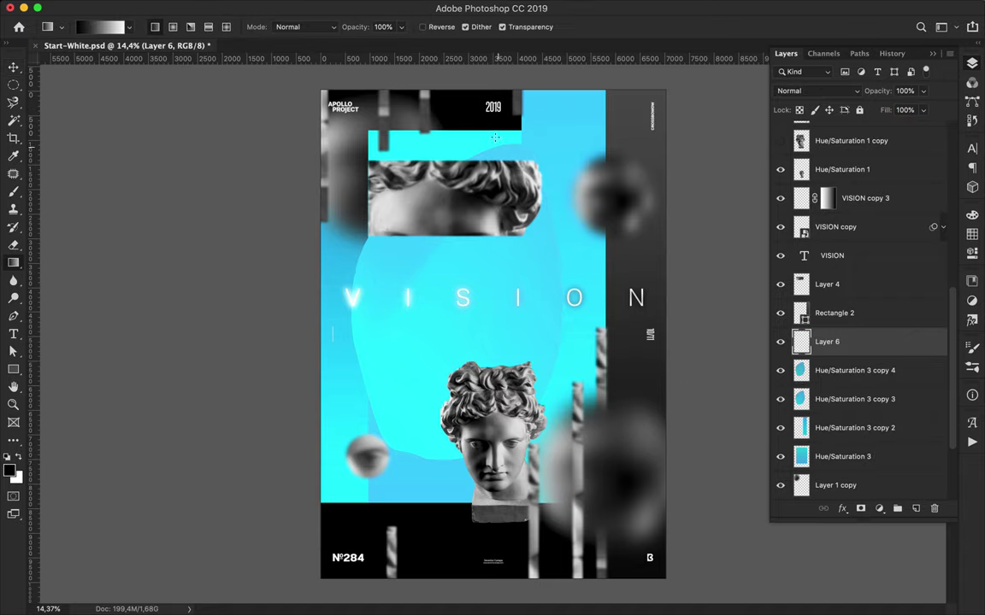
{"action": "left_click_drag", "start_coordinate": [422, 470], "coordinate": [422, 154]}
{"action": "mouse_move", "coordinate": [827, 342]}
{"action": "left_mouse_down"}
{"action": "mouse_move", "coordinate": [869, 378]}
{"action": "mouse_move", "coordinate": [847, 409]}
{"action": "left_mouse_up"}
{"action": "left_click", "coordinate": [816, 91]}
{"action": "left_click", "coordinate": [726, 91]}
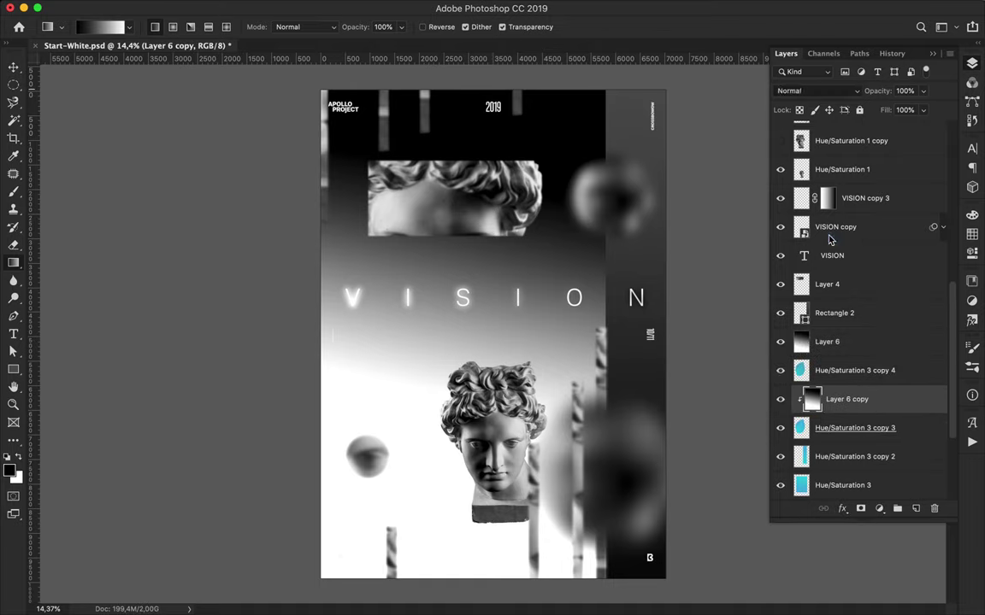
{"action": "left_click", "coordinate": [840, 343]}
{"action": "key", "text": "Delete"}
Move the Layer 6 copy gradient further down the poster
{"action": "key", "text": "ctrl+t"}
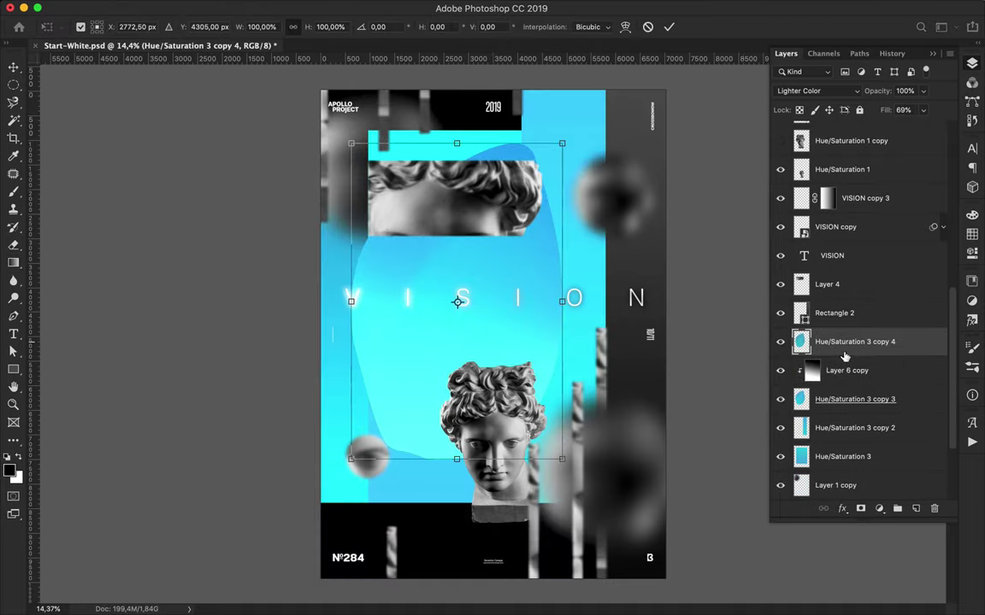
{"action": "key", "text": "Escape"}
{"action": "left_click", "coordinate": [846, 370]}
{"action": "key", "text": "v"}
{"action": "mouse_move", "coordinate": [480, 245]}
{"action": "left_mouse_down"}
{"action": "mouse_move", "coordinate": [524, 417]}
{"action": "mouse_move", "coordinate": [495, 315]}
{"action": "left_mouse_up"}
{"action": "key", "text": "ctrl+t"}
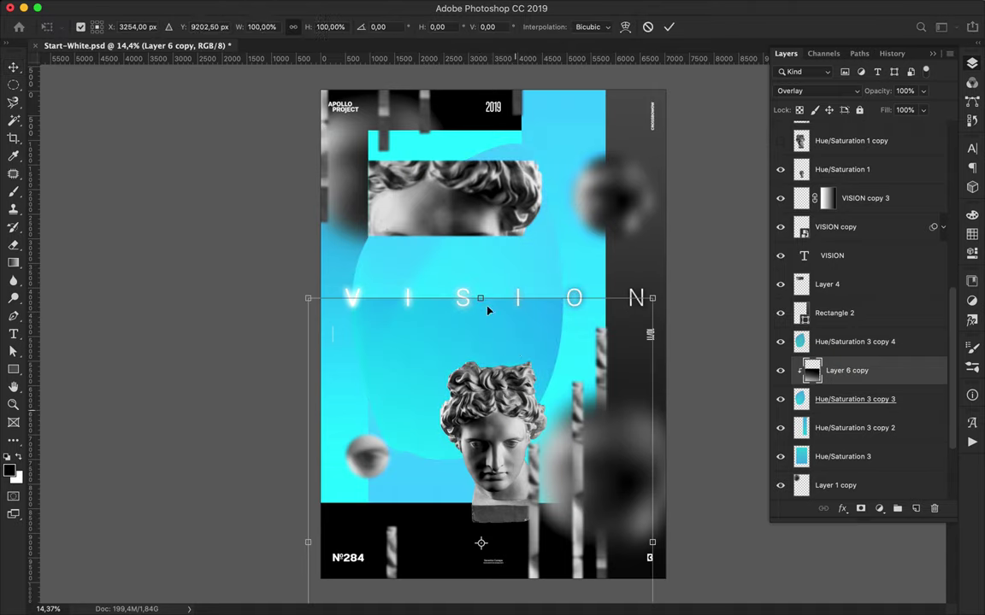
{"action": "key", "text": "Return"}
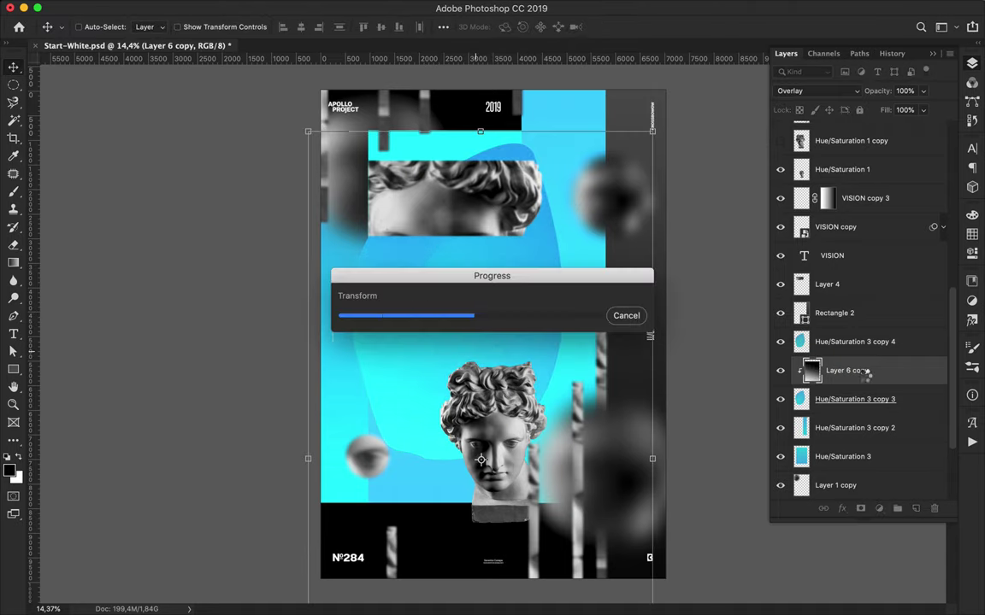
Duplicate the gradient in Linear Dodge (Add) with lower fill and fade it with a mask gradient
{"action": "key", "text": "ctrl+j"}
{"action": "left_click", "coordinate": [816, 90]}
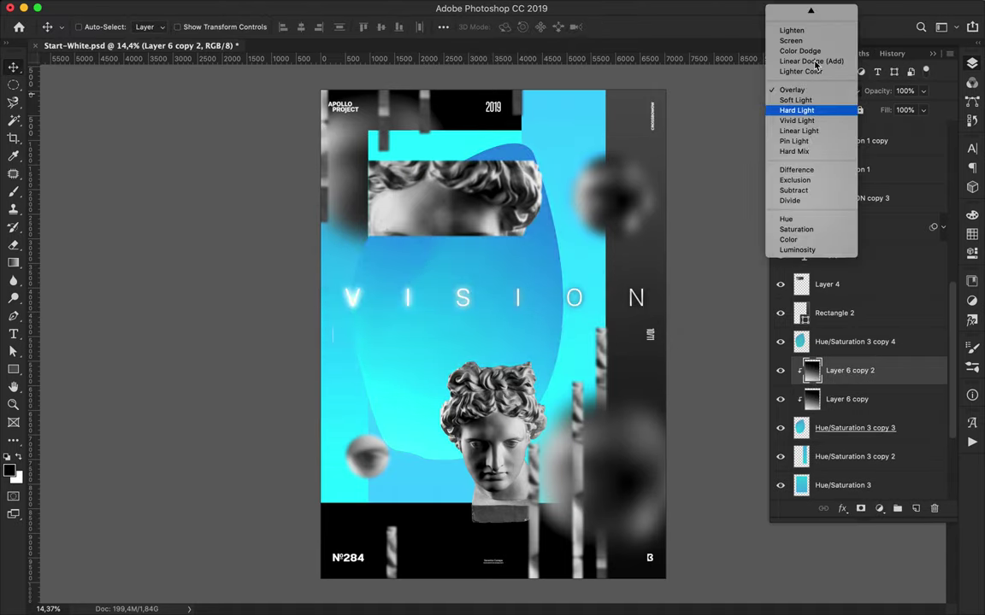
{"action": "left_click", "coordinate": [810, 60]}
{"action": "mouse_move", "coordinate": [923, 109]}
{"action": "left_mouse_down"}
{"action": "mouse_move", "coordinate": [882, 128]}
{"action": "mouse_move", "coordinate": [913, 129]}
{"action": "left_mouse_up"}
{"action": "key", "text": "g"}
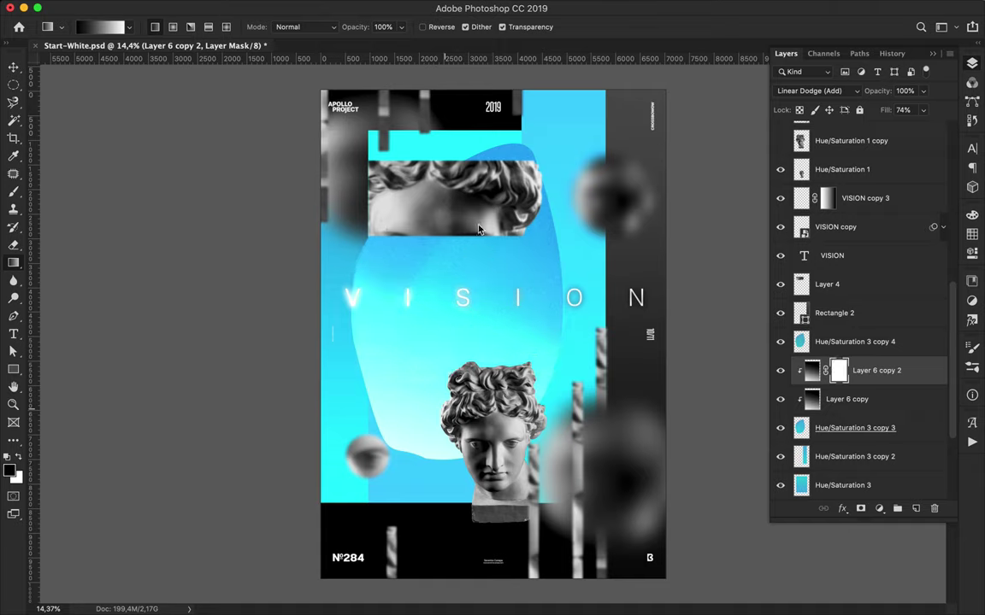
{"action": "left_click_drag", "start_coordinate": [458, 366], "coordinate": [455, 369]}
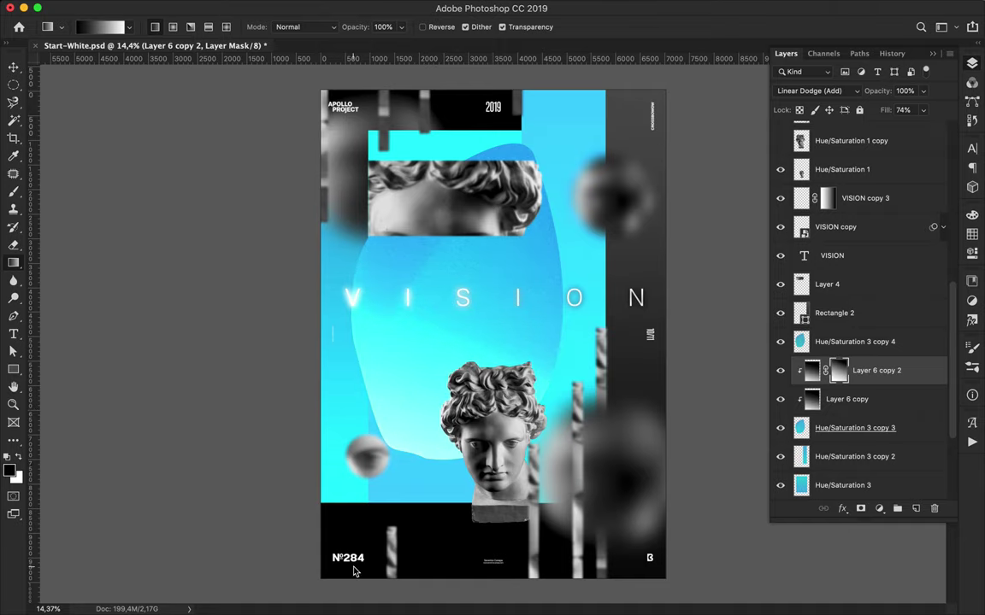
{"action": "key", "text": "ctrl+z"}
{"action": "left_click_drag", "start_coordinate": [471, 363], "coordinate": [314, 603]}
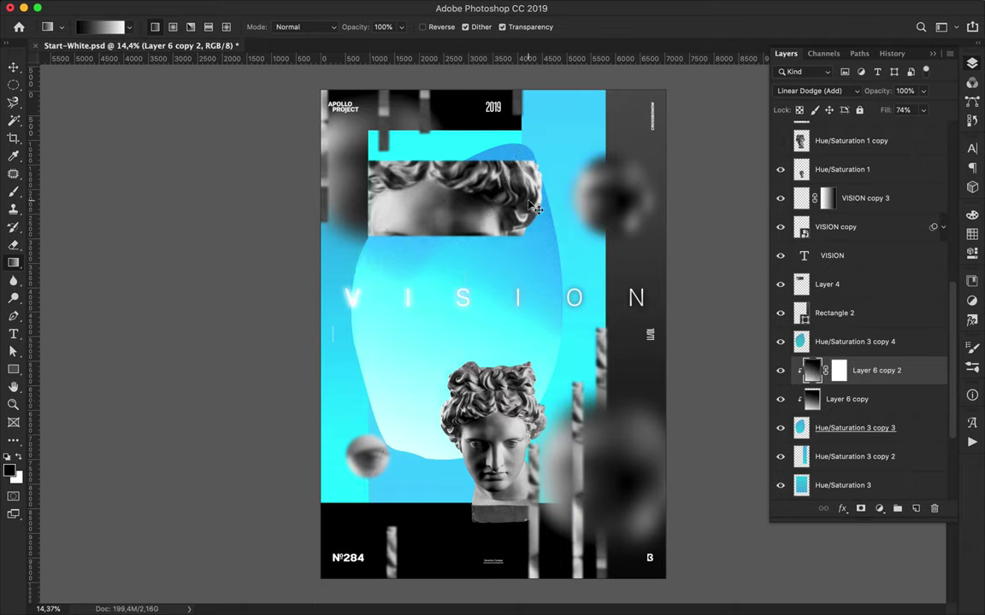
{"action": "key", "text": "ctrl+z"}
{"action": "left_click_drag", "start_coordinate": [355, 599], "coordinate": [355, 602]}
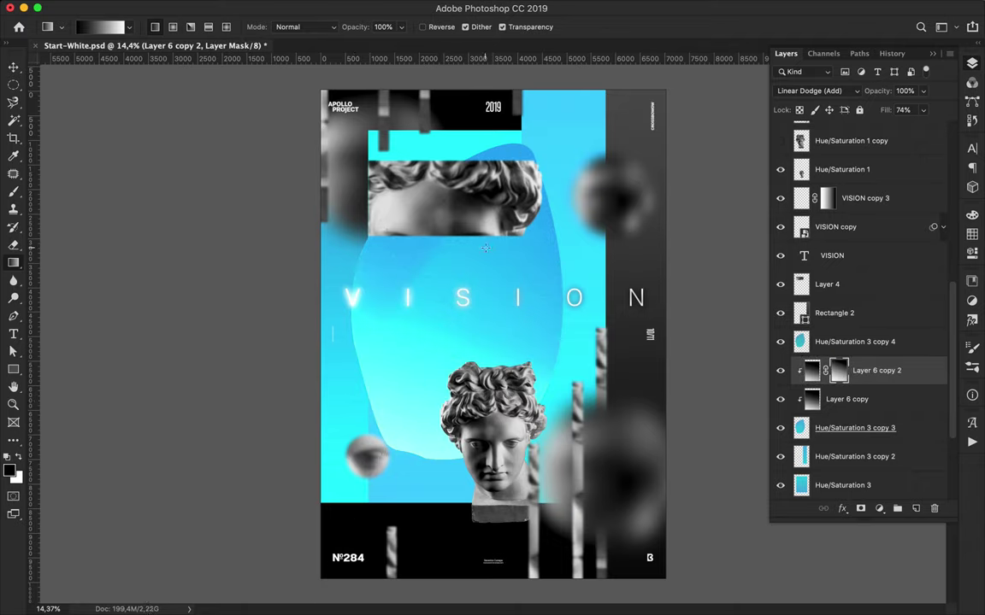
{"action": "key", "text": "v"}
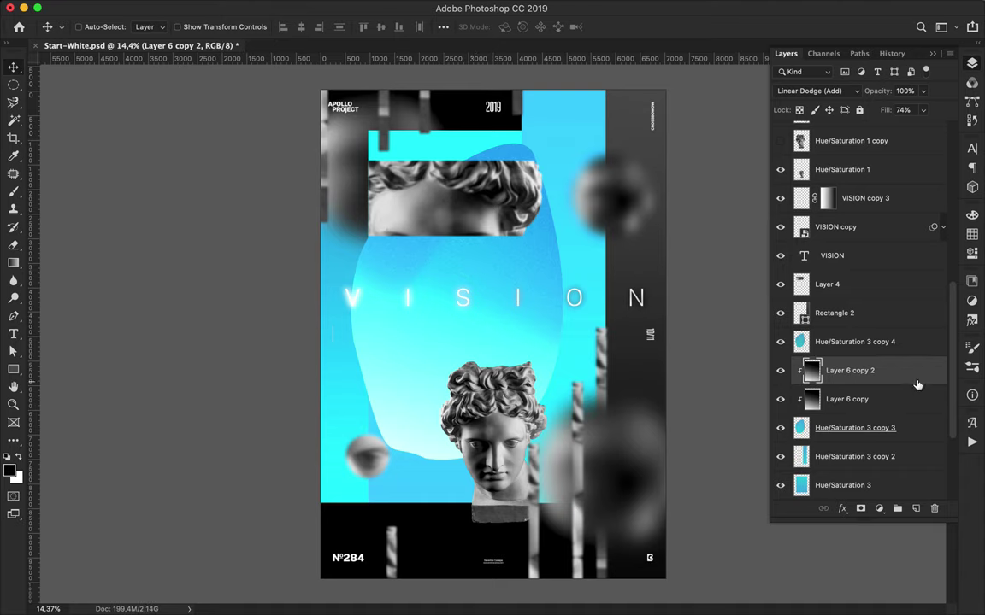
Try blend modes on the duplicate gradient layer, then delete it
{"action": "left_click_drag", "start_coordinate": [917, 386], "coordinate": [859, 381]}
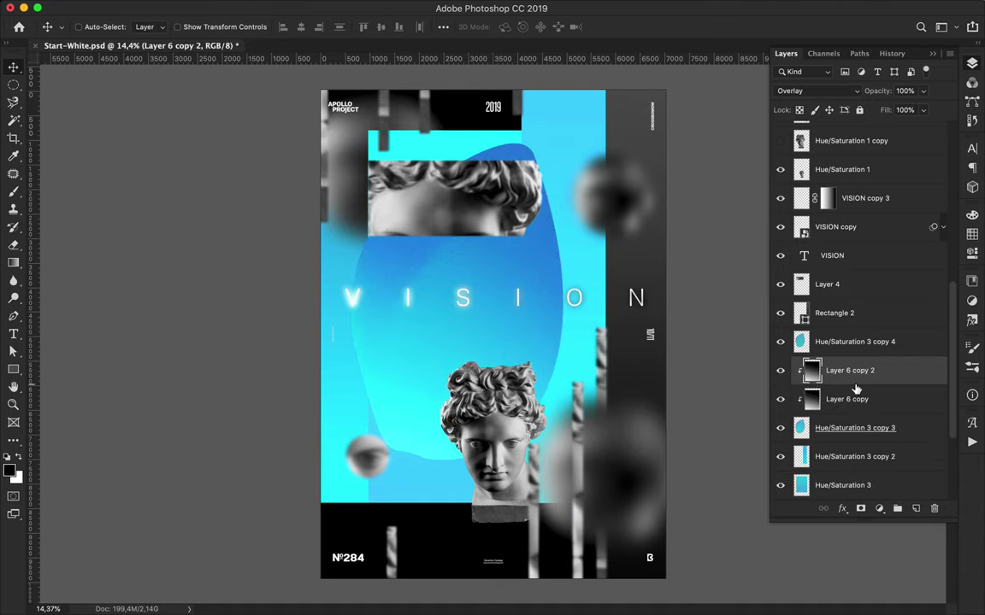
{"action": "left_click", "coordinate": [816, 91]}
{"action": "key", "text": "Escape"}
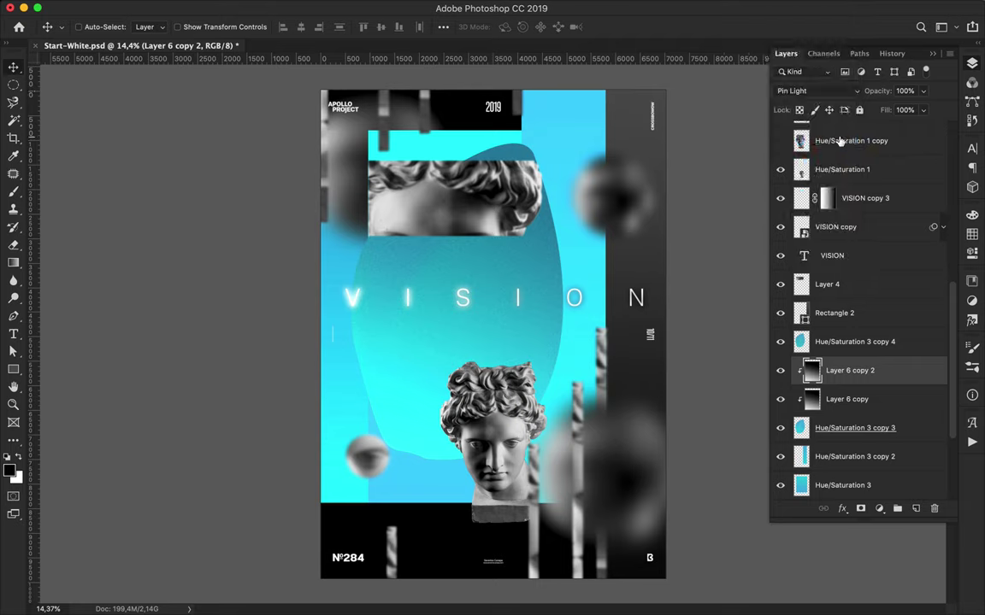
{"action": "key", "text": "Delete"}
{"action": "left_click", "coordinate": [879, 405]}
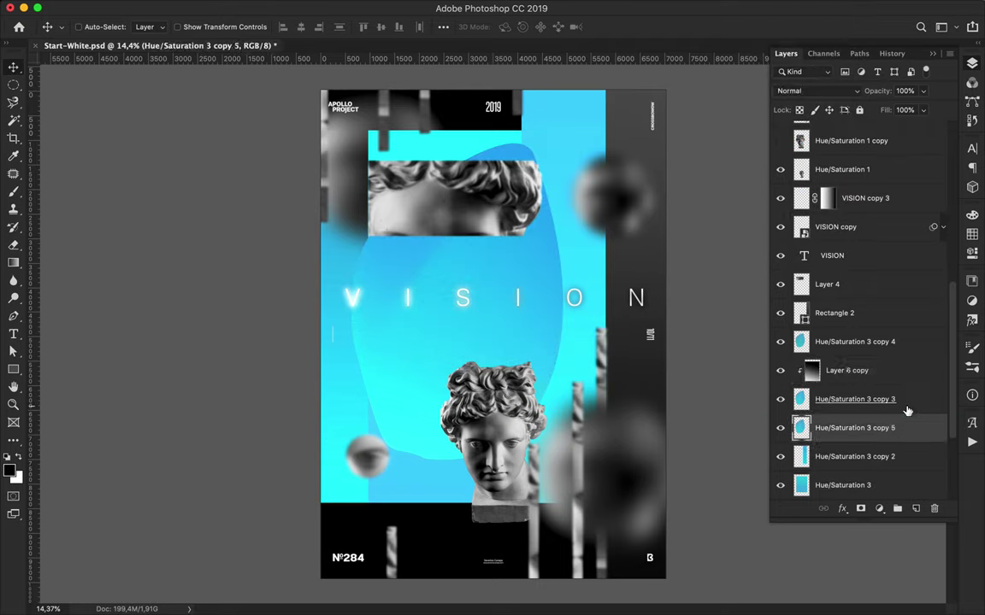
Add a layer under the blob, fill the blob outline black, blur it 153 px, set Overlay
{"action": "left_click", "coordinate": [915, 509], "text": "ctrl"}
{"action": "key", "text": "b"}
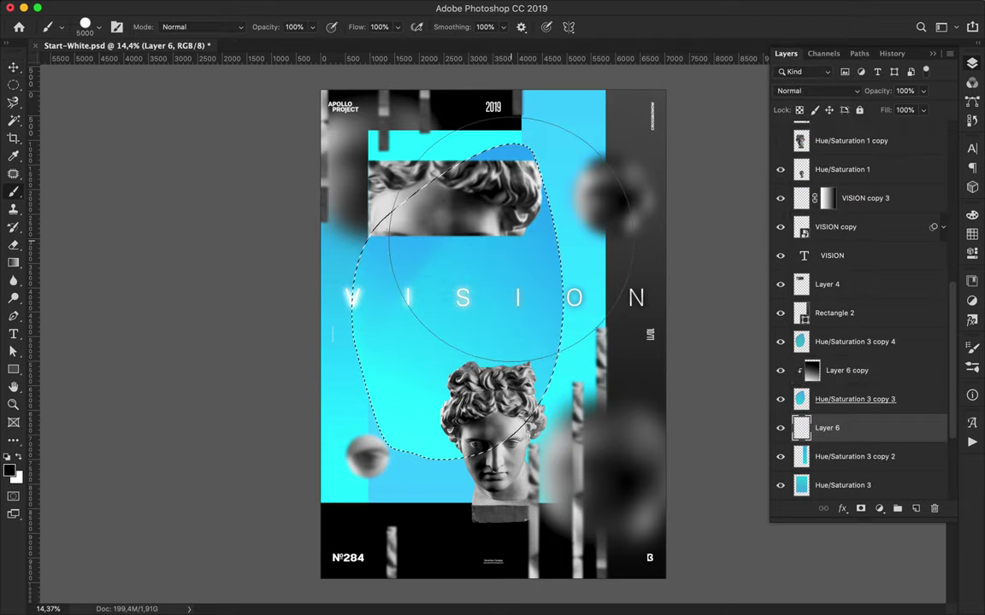
{"action": "key", "text": "alt+BackSpace"}
{"action": "key", "text": "ctrl+d"}
{"action": "key", "text": "v"}
{"action": "left_click", "coordinate": [335, 7]}
{"action": "mouse_move", "coordinate": [341, 170]}
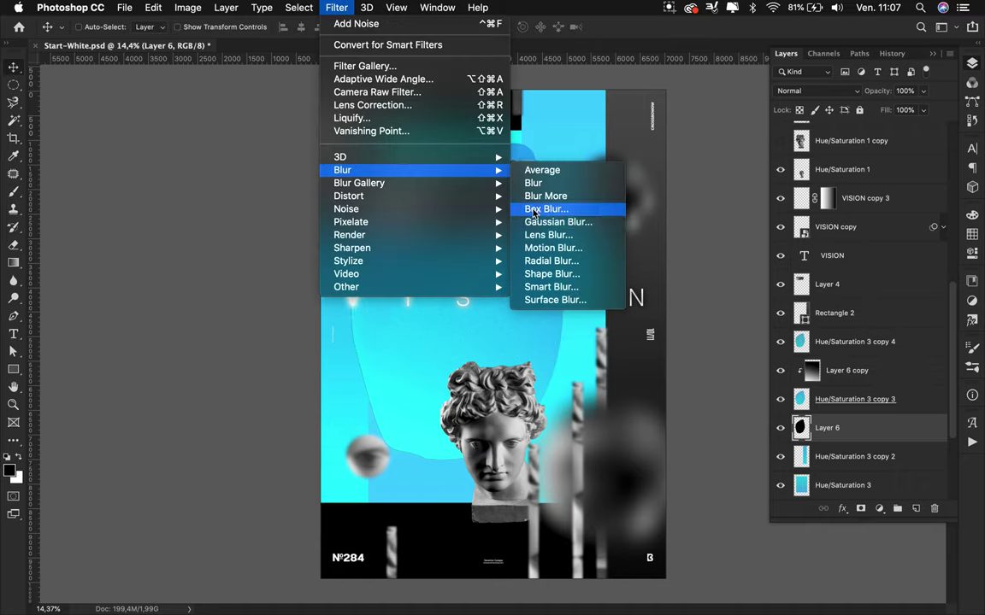
{"action": "left_click", "coordinate": [564, 222]}
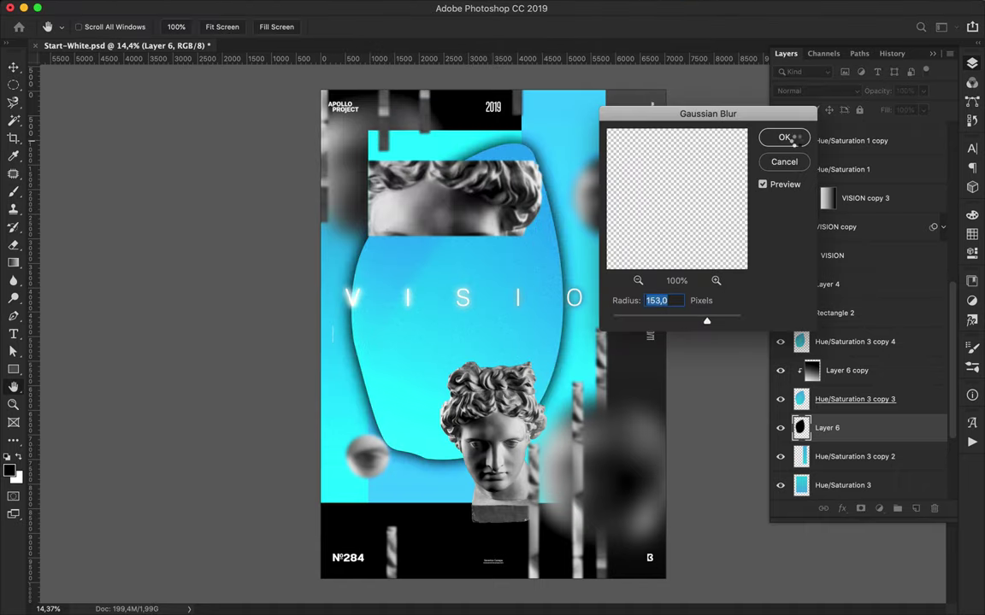
{"action": "key", "text": "Return"}
{"action": "left_click", "coordinate": [803, 91]}
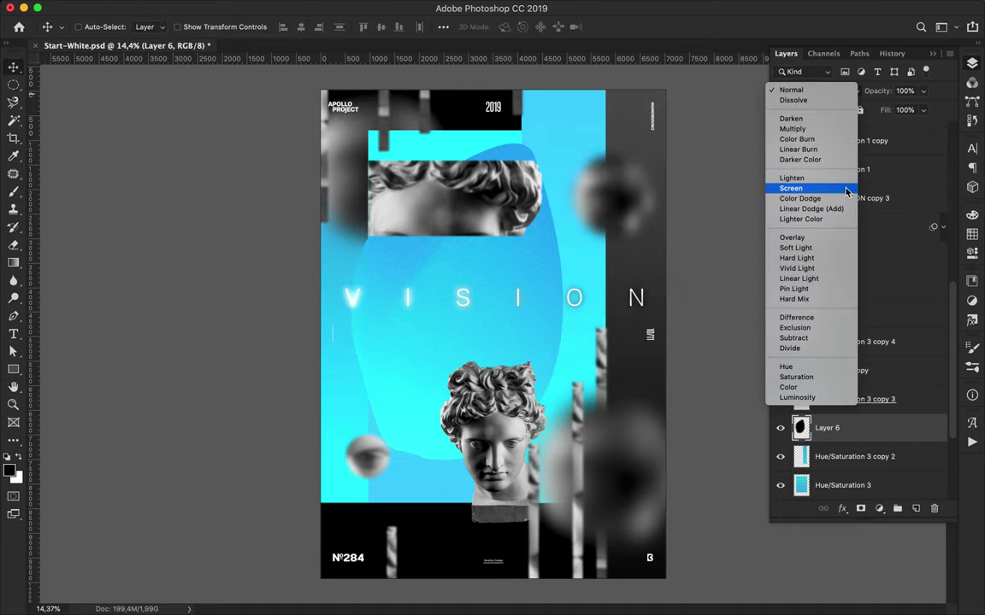
{"action": "key", "text": "Escape"}
Try squashing the blob layers vertically, undo it, and duplicate the cyan panel above Rectangle 2
{"action": "left_click_drag", "start_coordinate": [831, 417], "coordinate": [809, 340]}
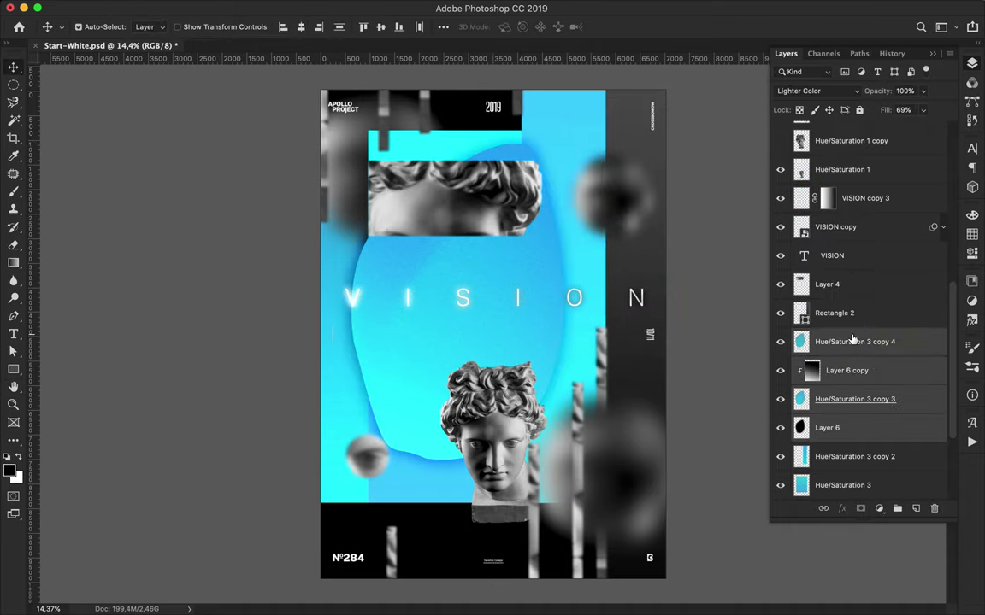
{"action": "key", "text": "ctrl+e"}
{"action": "key", "text": "ctrl+t"}
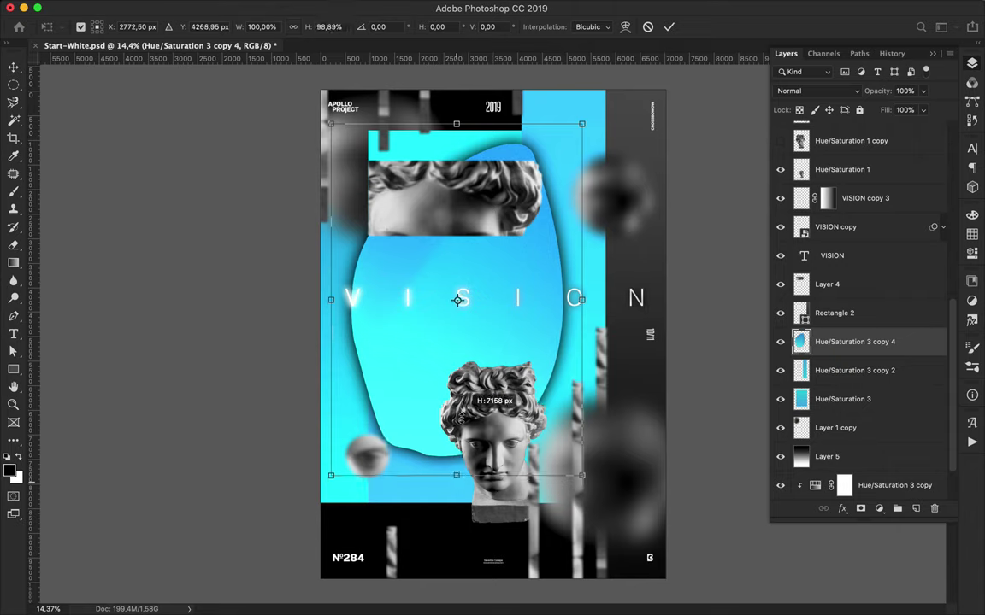
{"action": "left_click_drag", "start_coordinate": [457, 480], "coordinate": [459, 416]}
{"action": "key", "text": "ctrl+z"}
{"action": "key", "text": "Escape"}
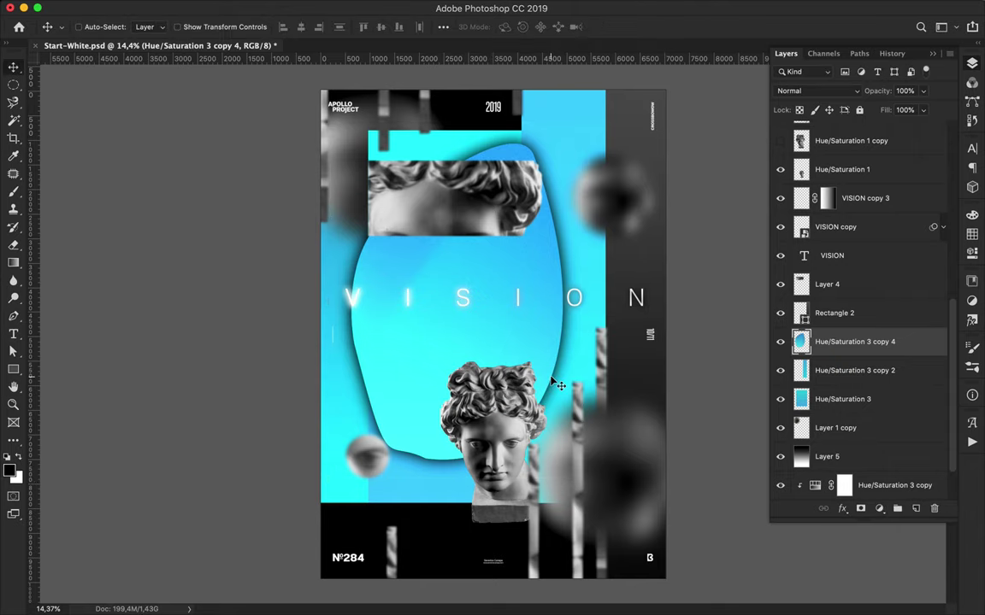
{"action": "key", "text": "ctrl+z"}
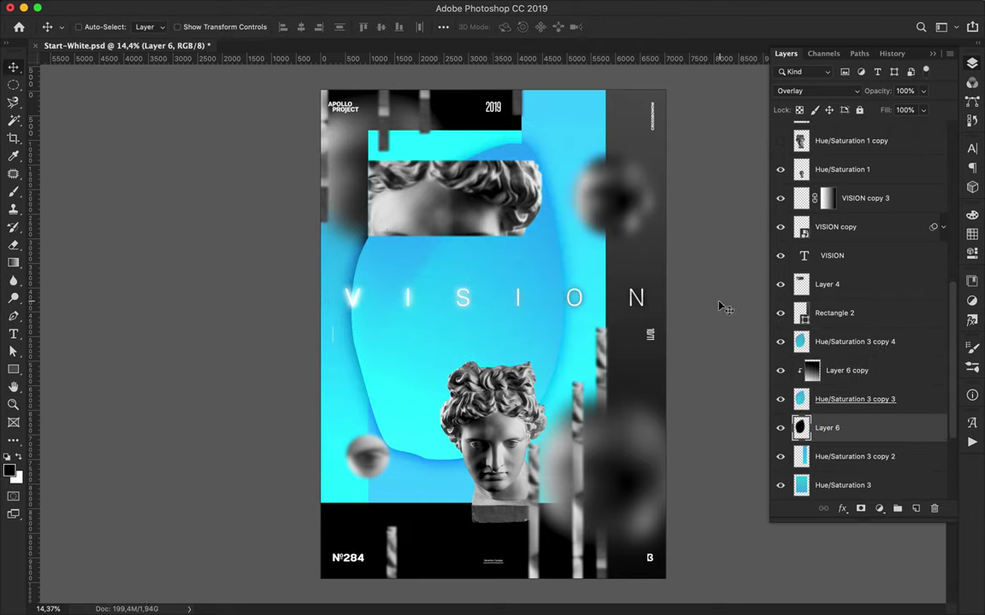
{"action": "left_click_drag", "start_coordinate": [855, 457], "coordinate": [845, 298]}
Squash the cyan panel copy into thin vertical strips running down the poster's right edge
{"action": "key", "text": "ctrl+t"}
{"action": "left_click_drag", "start_coordinate": [566, 500], "coordinate": [567, 239]}
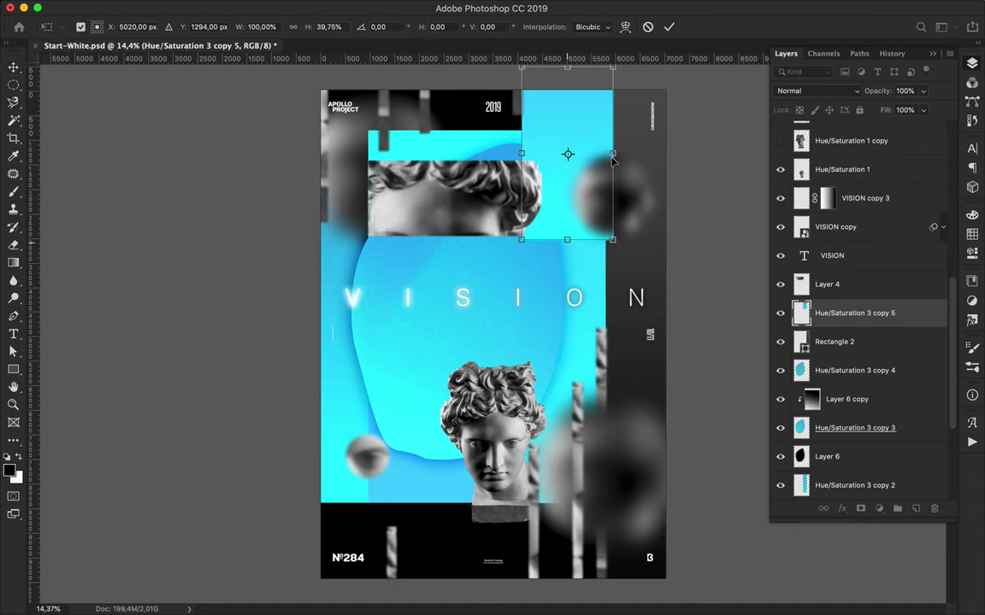
{"action": "mouse_move", "coordinate": [612, 156]}
{"action": "left_mouse_down"}
{"action": "mouse_move", "coordinate": [532, 157]}
{"action": "mouse_move", "coordinate": [637, 148]}
{"action": "left_mouse_up"}
{"action": "key", "text": "Return"}
{"action": "key", "text": "ctrl+t"}
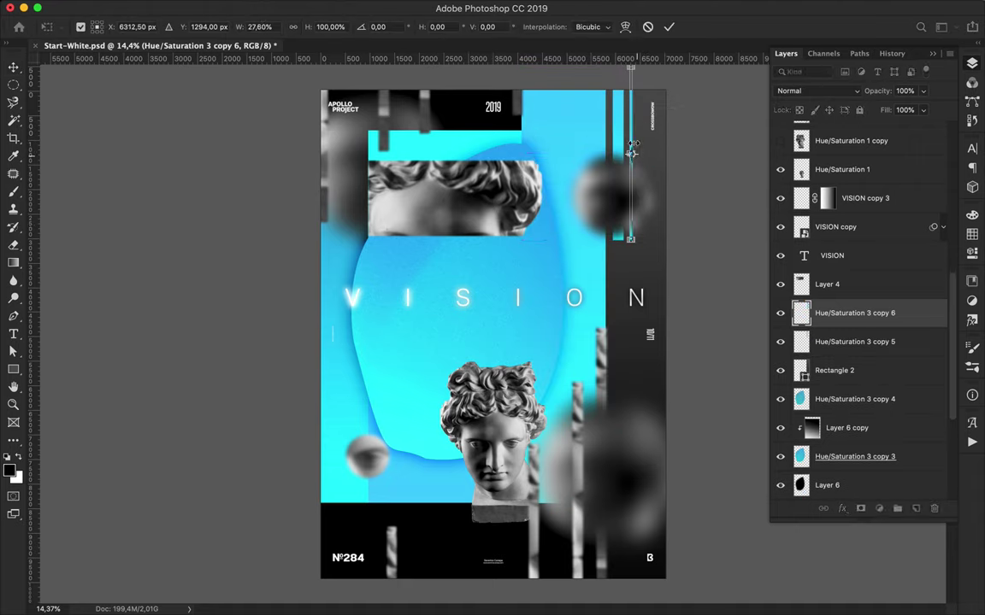
{"action": "key", "text": "Return"}
{"action": "mouse_move", "coordinate": [640, 149]}
{"action": "left_mouse_down"}
{"action": "mouse_move", "coordinate": [632, 562]}
{"action": "mouse_move", "coordinate": [545, 423]}
{"action": "left_mouse_up"}
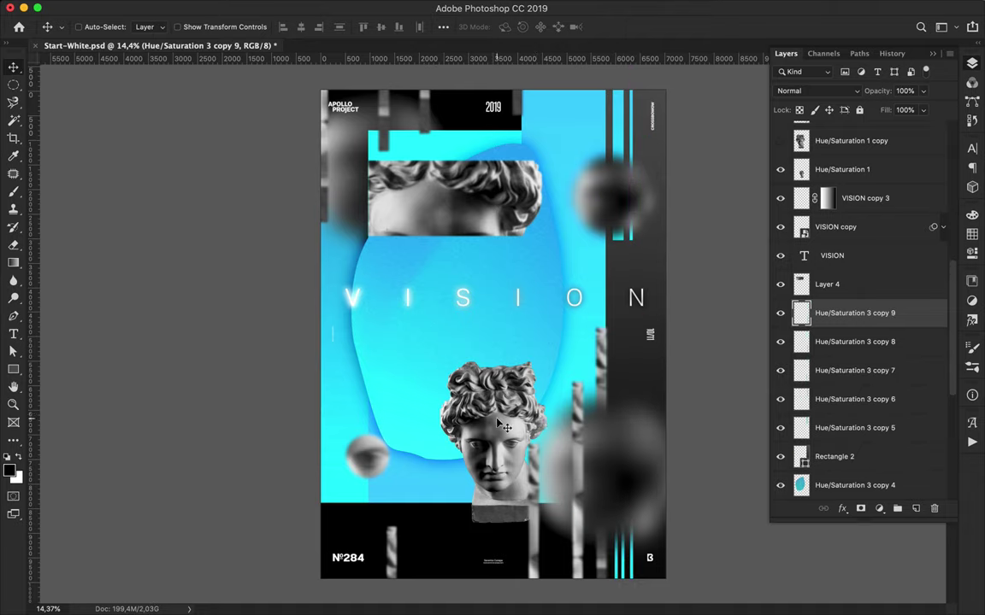
Turn a strip copy into a horizontal cyan bar at lower left and move the small sphere down
{"action": "left_click", "coordinate": [379, 428], "text": "ctrl"}
{"action": "left_click_drag", "start_coordinate": [379, 427], "coordinate": [385, 424]}
{"action": "key", "text": "ctrl+t"}
{"action": "left_click_drag", "start_coordinate": [401, 547], "coordinate": [286, 455]}
{"action": "left_click_drag", "start_coordinate": [404, 472], "coordinate": [398, 532]}
{"action": "key", "text": "Return"}
{"action": "mouse_move", "coordinate": [368, 453]}
{"action": "left_mouse_down"}
{"action": "mouse_move", "coordinate": [365, 508]}
{"action": "mouse_move", "coordinate": [374, 430]}
{"action": "left_mouse_up"}
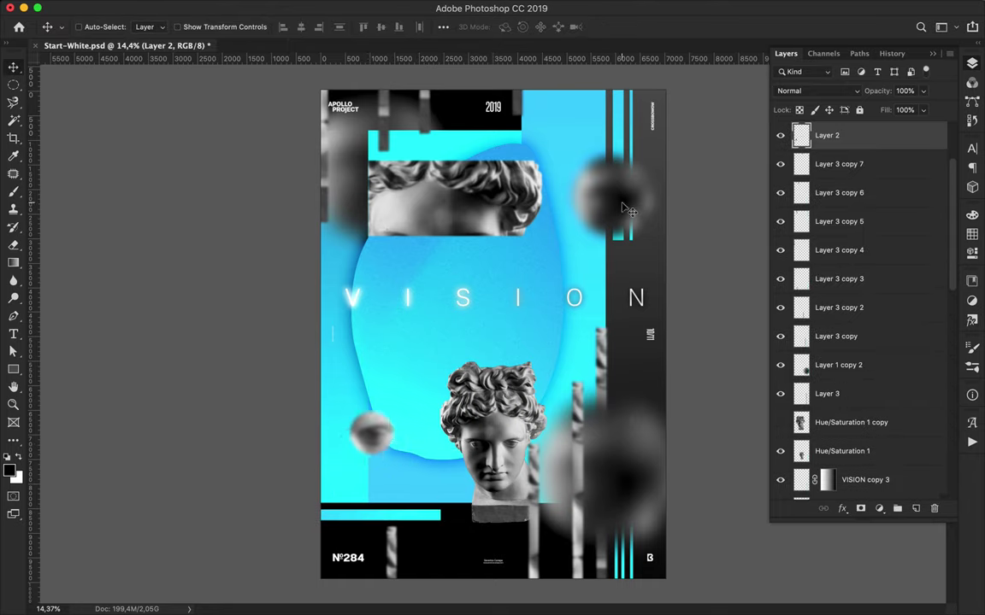
Gaussian-blur the top head fragment at 16.2 px and move it behind the blob
{"action": "left_click", "coordinate": [628, 157], "text": "ctrl"}
{"action": "left_click", "coordinate": [396, 8]}
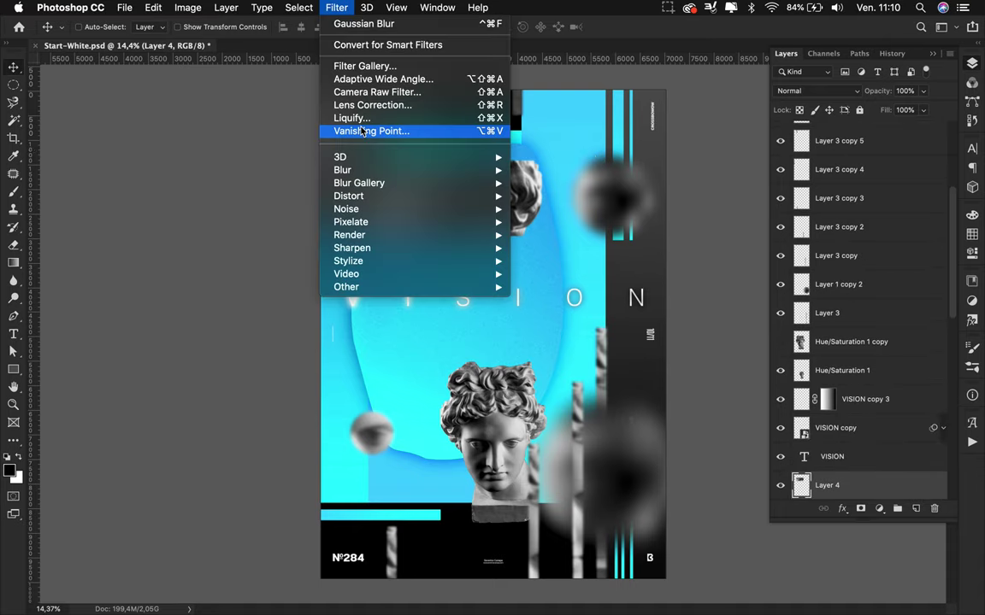
{"action": "left_click", "coordinate": [567, 222]}
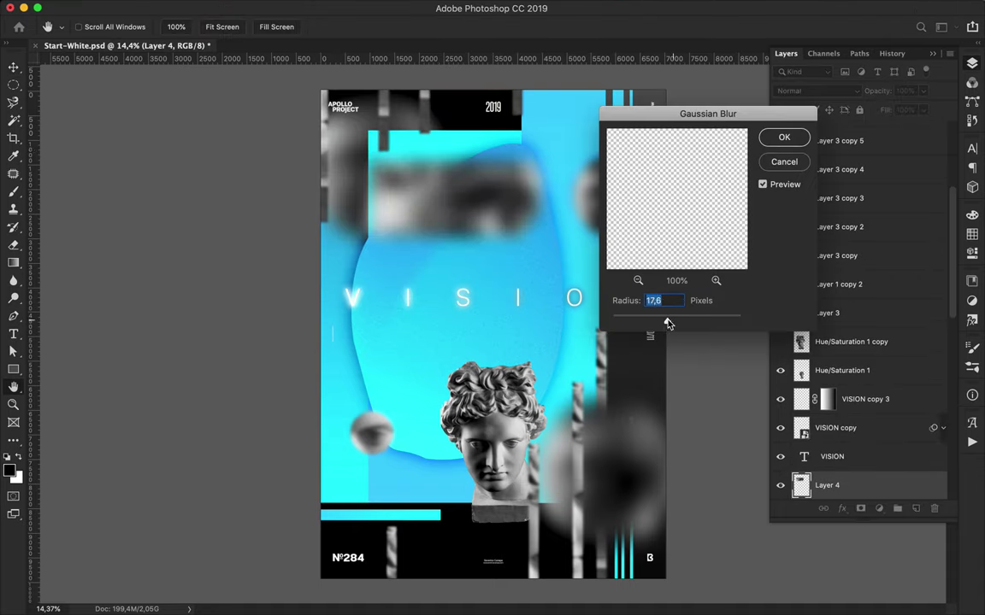
{"action": "left_click_drag", "start_coordinate": [668, 324], "coordinate": [668, 324]}
{"action": "key", "text": "Return"}
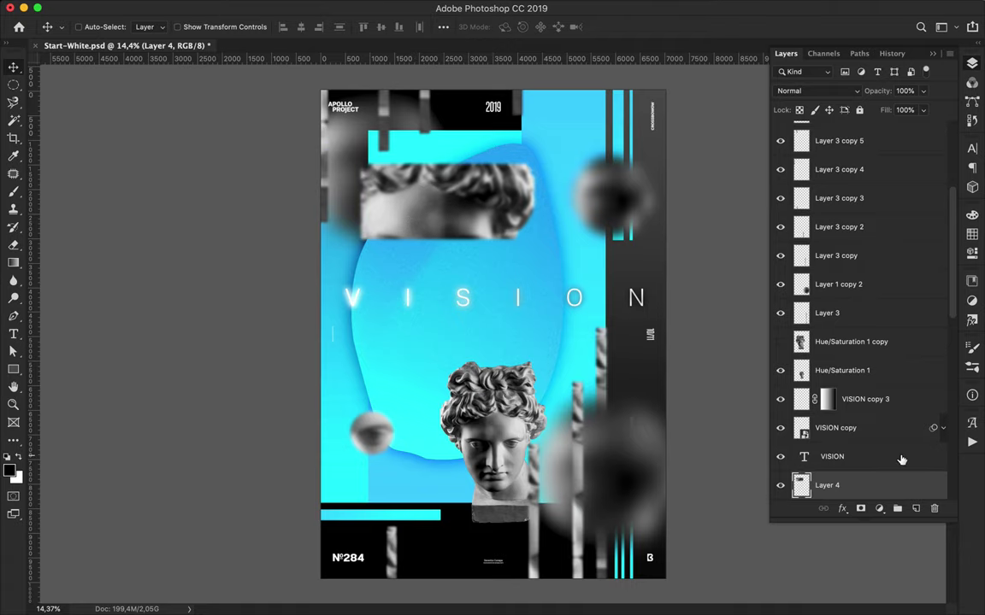
{"action": "left_click_drag", "start_coordinate": [854, 484], "coordinate": [856, 449]}
Place a fragment copy beside VISION beneath the blob shading, then save the poster
{"action": "left_click_drag", "start_coordinate": [402, 197], "coordinate": [581, 299]}
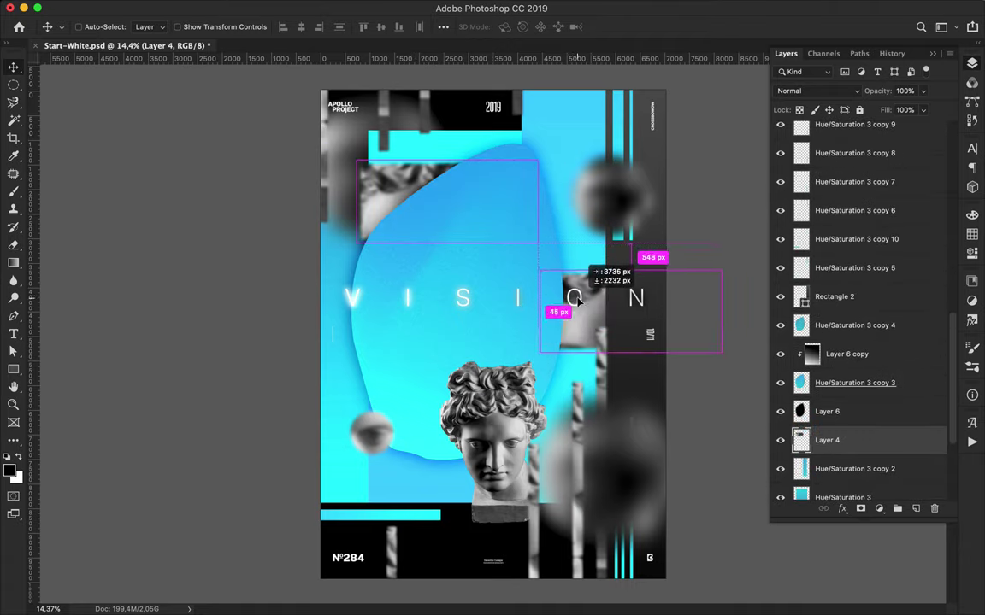
{"action": "mouse_move", "coordinate": [846, 440]}
{"action": "left_mouse_down"}
{"action": "mouse_move", "coordinate": [842, 254]}
{"action": "mouse_move", "coordinate": [859, 418]}
{"action": "left_mouse_up"}
{"action": "scroll", "coordinate": [844, 315], "scroll_direction": "down", "scroll_amount": 2}
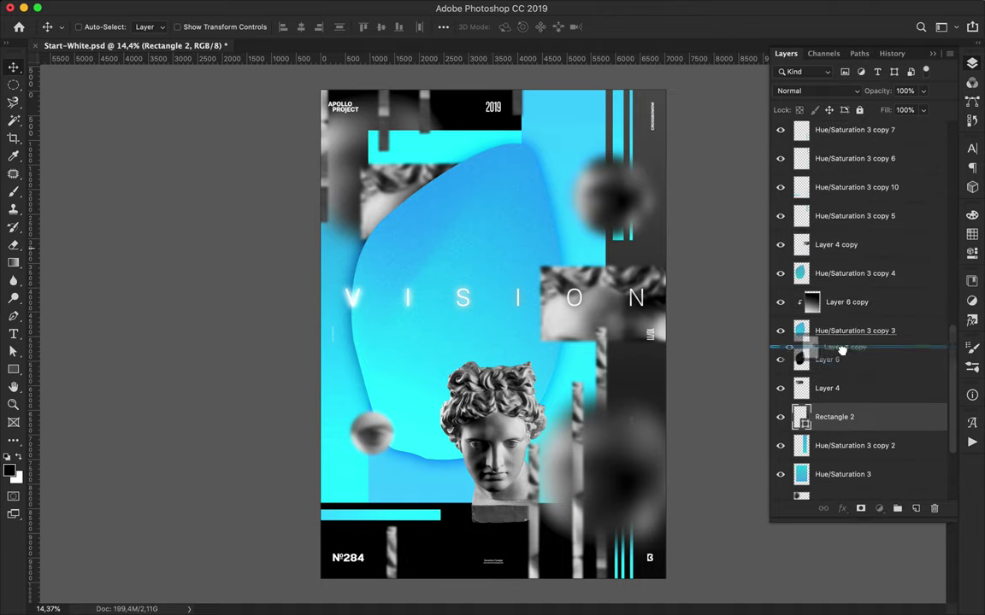
{"action": "left_click_drag", "start_coordinate": [833, 253], "coordinate": [836, 359]}
{"action": "mouse_move", "coordinate": [582, 272]}
{"action": "left_mouse_down"}
{"action": "mouse_move", "coordinate": [602, 251]}
{"action": "mouse_move", "coordinate": [564, 218]}
{"action": "mouse_move", "coordinate": [537, 171]}
{"action": "mouse_move", "coordinate": [548, 172]}
{"action": "left_mouse_up"}
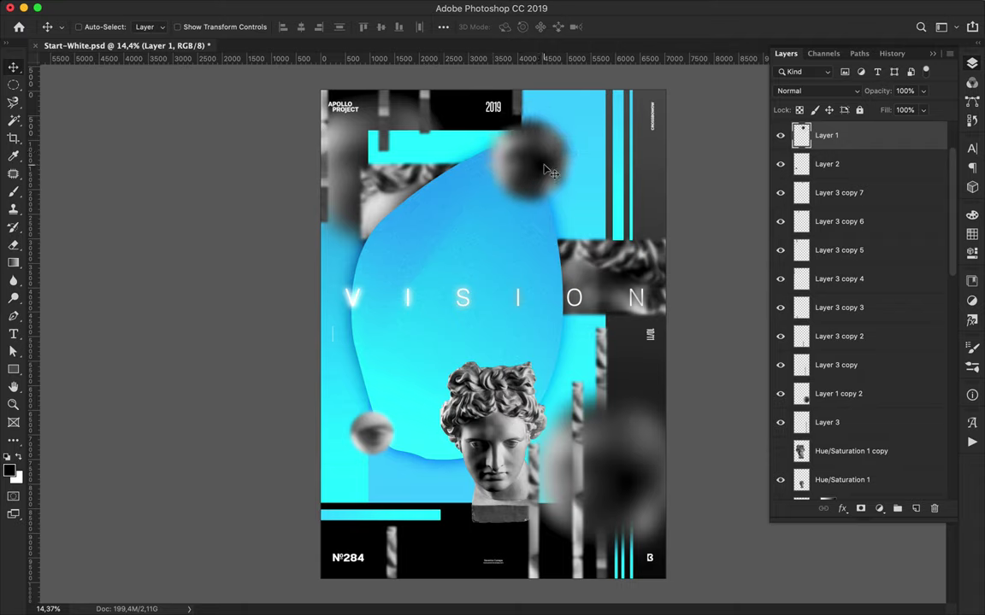
{"action": "left_click", "coordinate": [615, 159], "text": "super"}
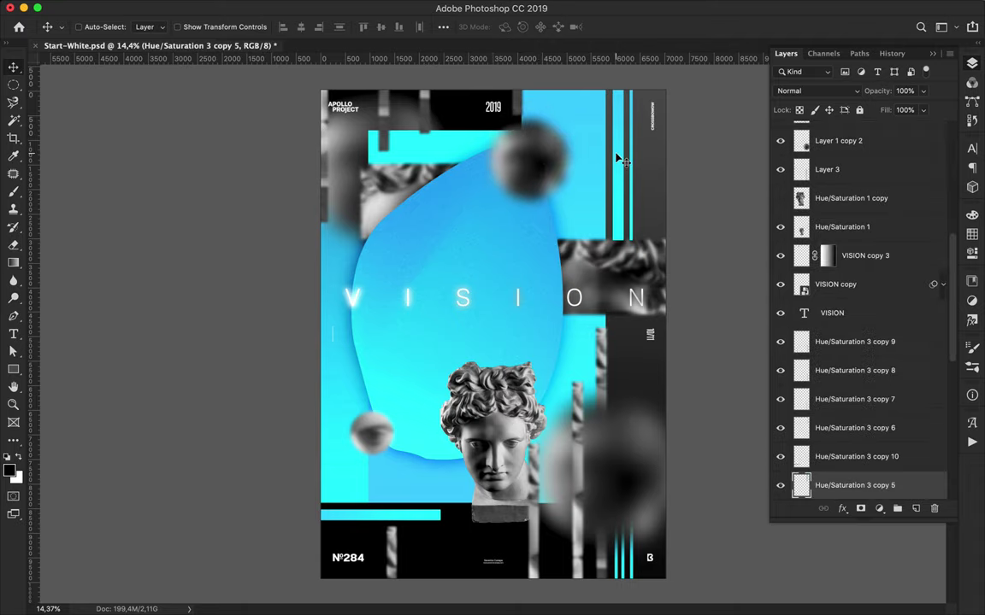
{"action": "key", "text": "super+s"}
Show the finished Apollo VISION poster alone against a black backdrop
{"action": "left_click", "coordinate": [675, 4]}
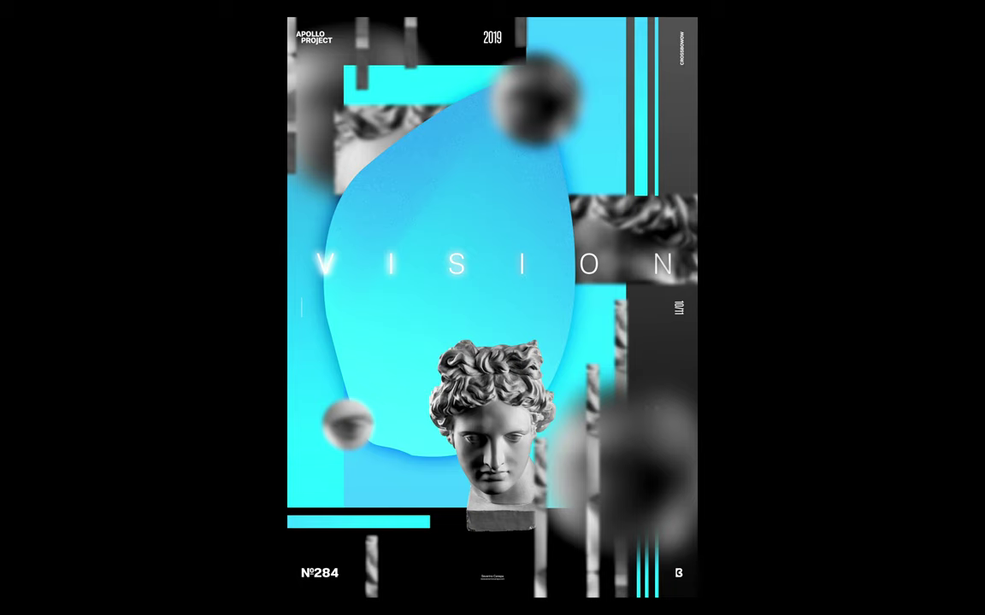